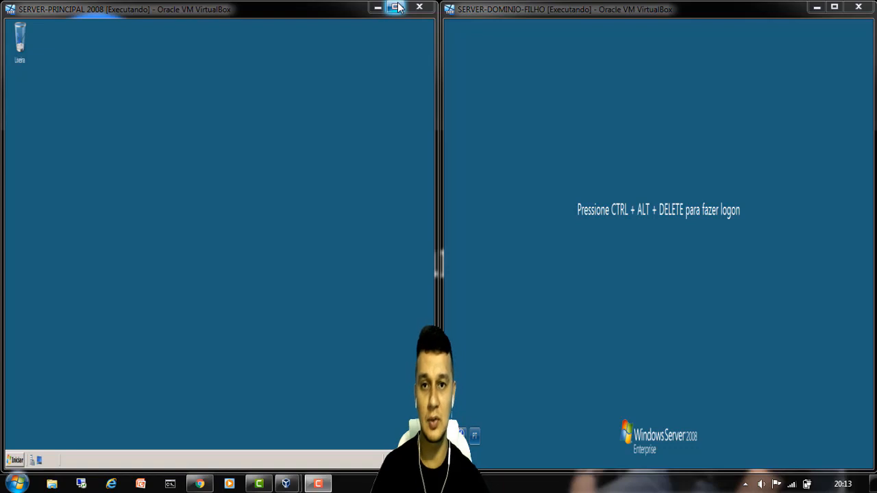
# - Maximize the SERVER-PRINCIPAL 2008 virtual machine window to fill the screen
pyautogui.click(396, 7)
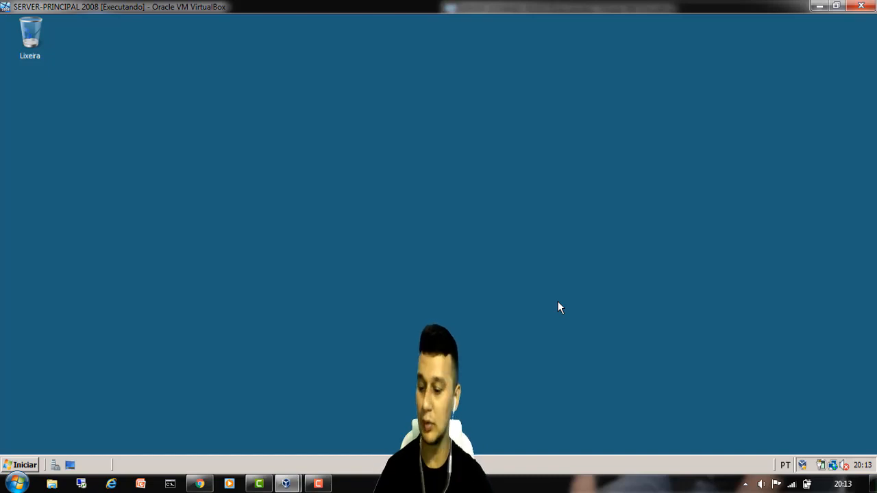
# - Run ncpa.cpl and open Conexão local's properties with Protocolo TCP/IP Versão 4 selected
pyautogui.press('super+r')
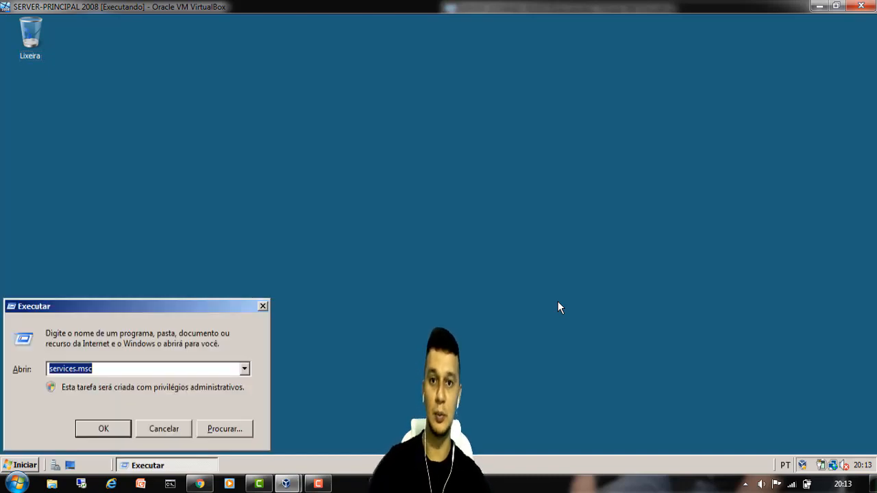
pyautogui.write('ncpa')
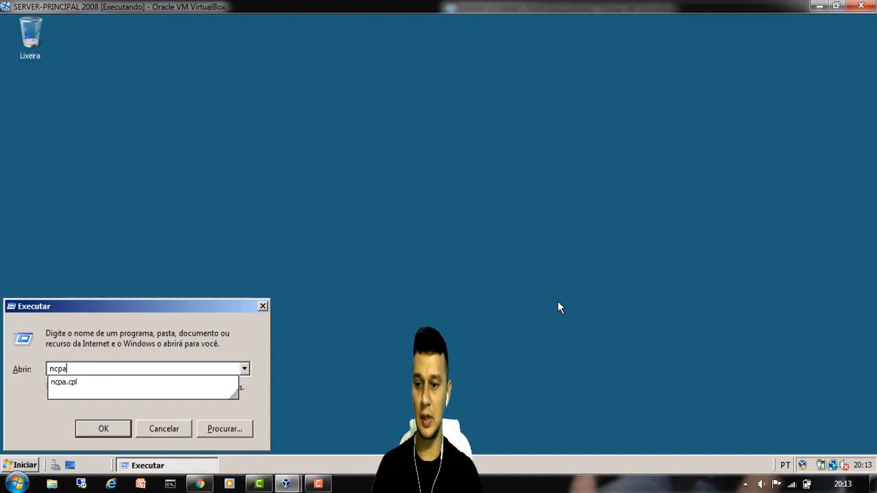
pyautogui.write('.cpl')
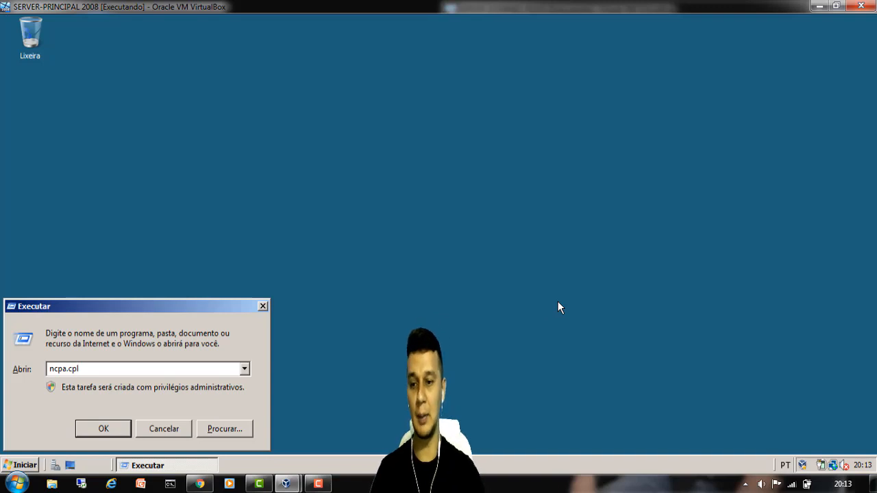
pyautogui.press('Return')
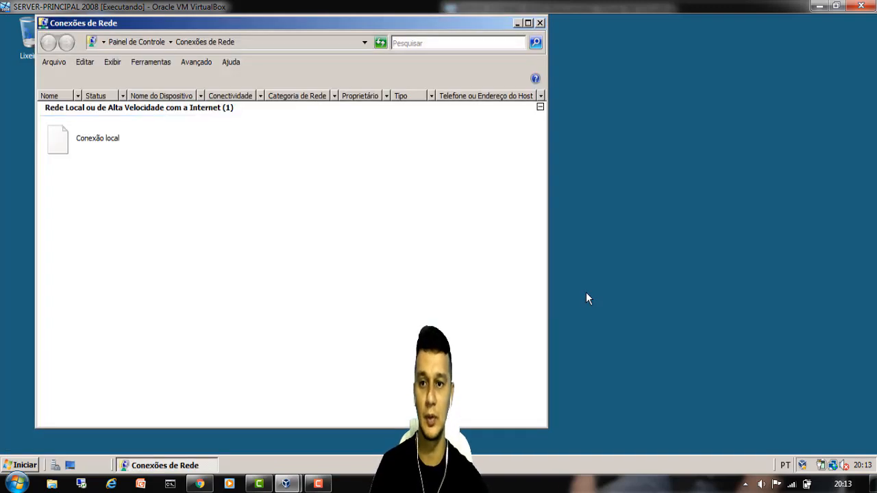
pyautogui.rightClick(92, 144)
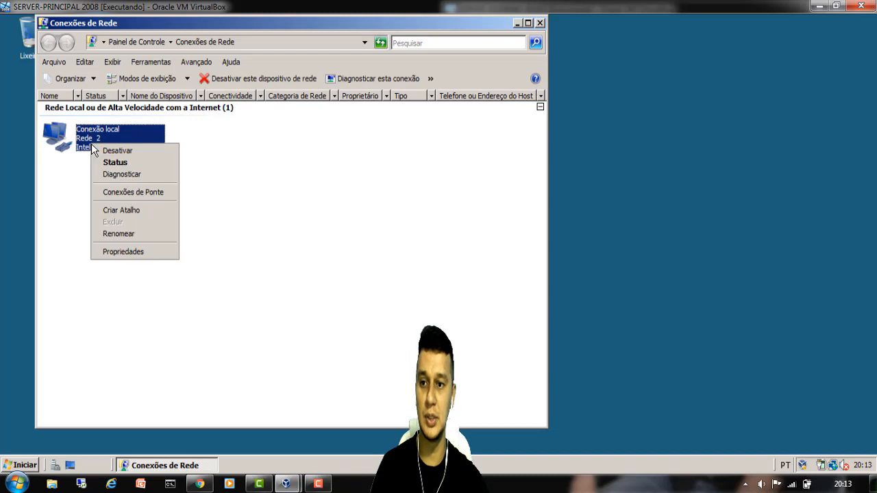
pyautogui.click(130, 252)
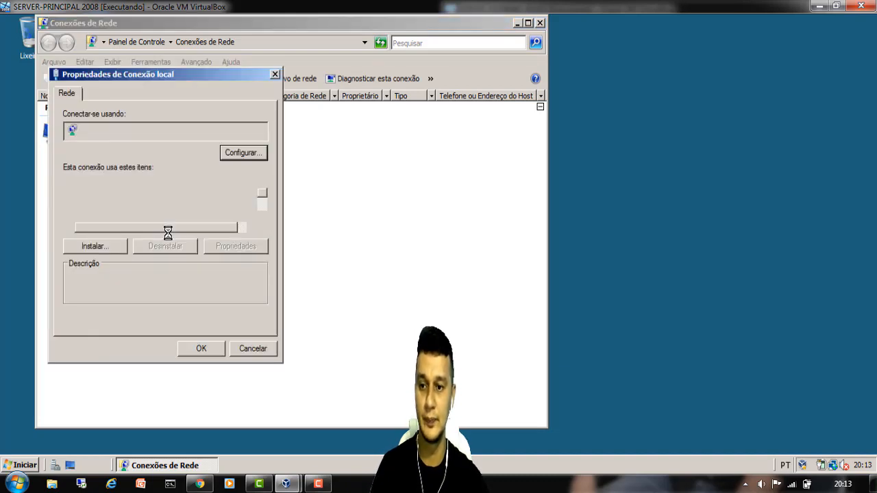
pyautogui.scroll(-1, 164, 214)
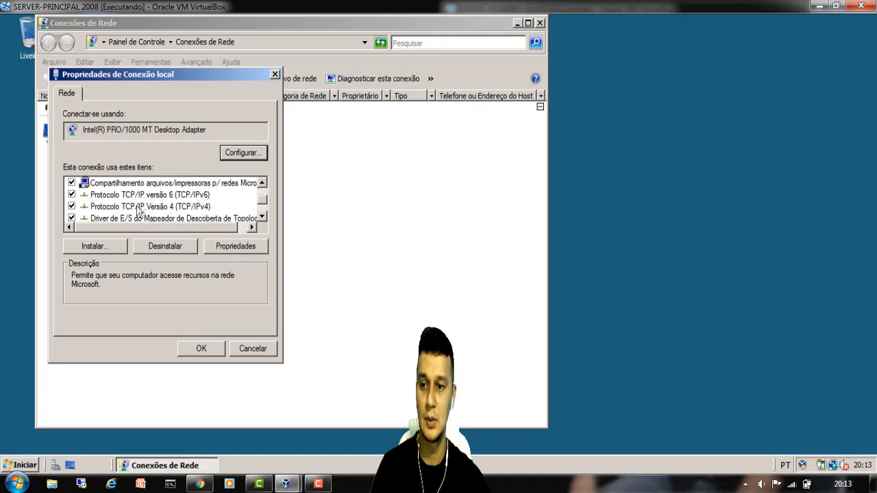
pyautogui.click(160, 209)
# - Give Conexão local static IP 192.168.13.200, mask 255.255.255.0 and preferred DNS 192.168.13.200
pyautogui.doubleClick(159, 208)
pyautogui.click(144, 218)
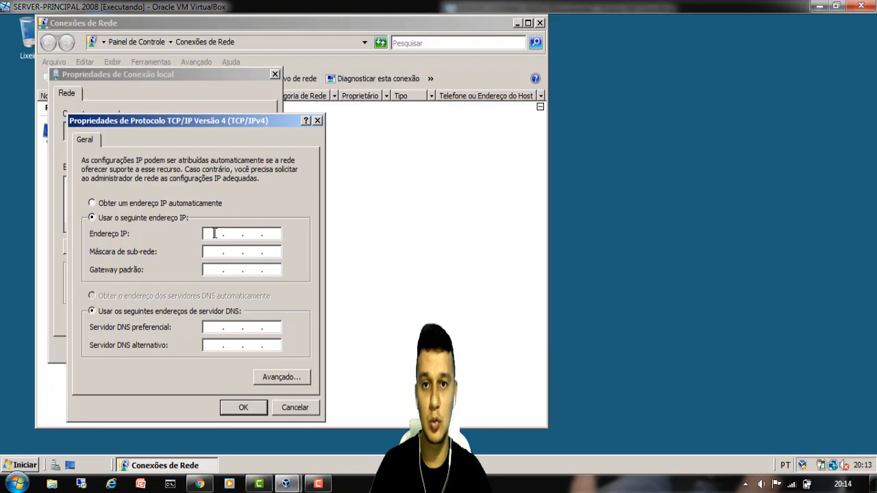
pyautogui.write('192 . ')
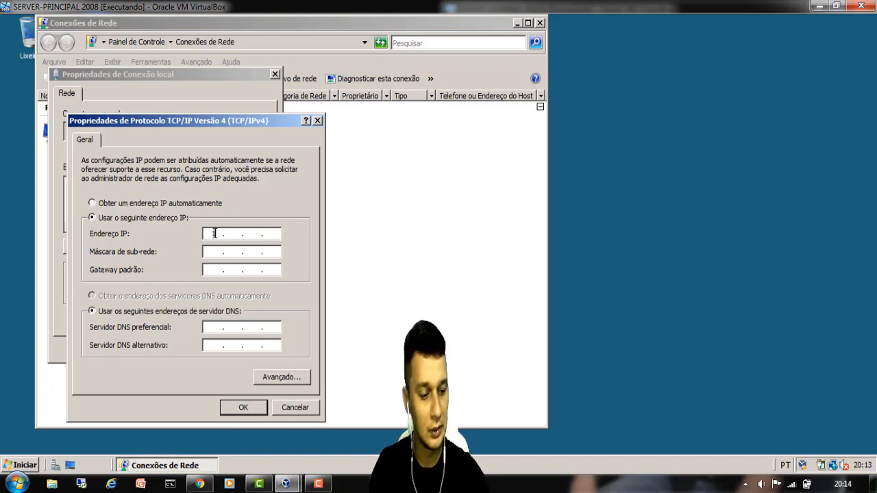
pyautogui.write('168 . ')
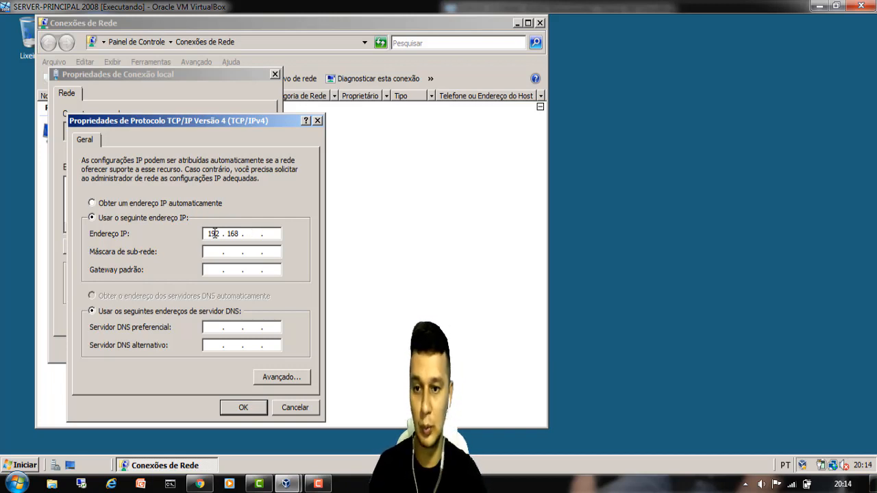
pyautogui.write('13')
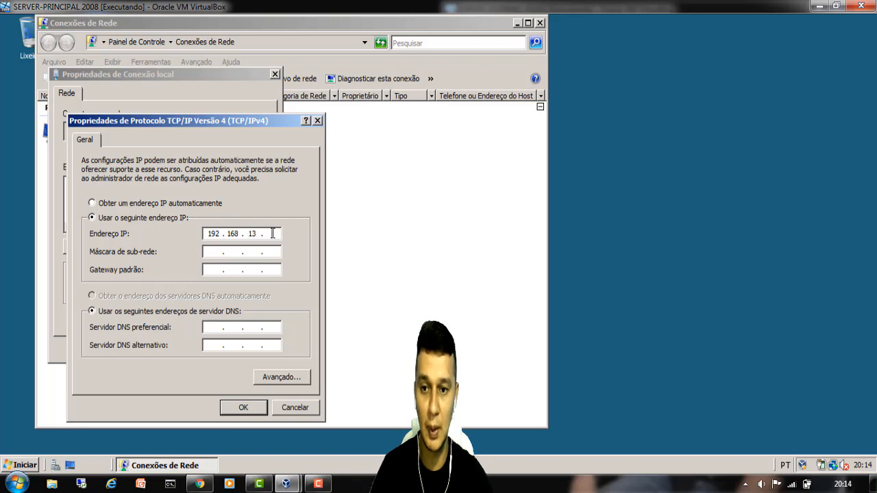
pyautogui.write('200')
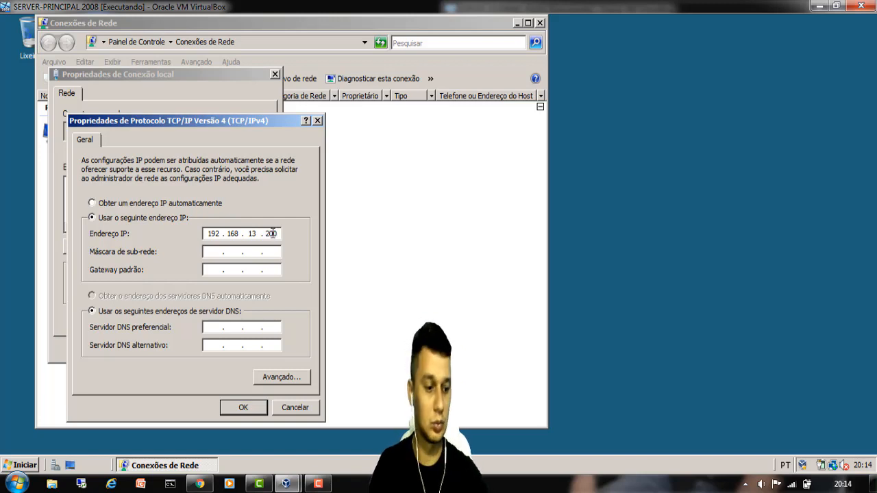
pyautogui.click(217, 252)
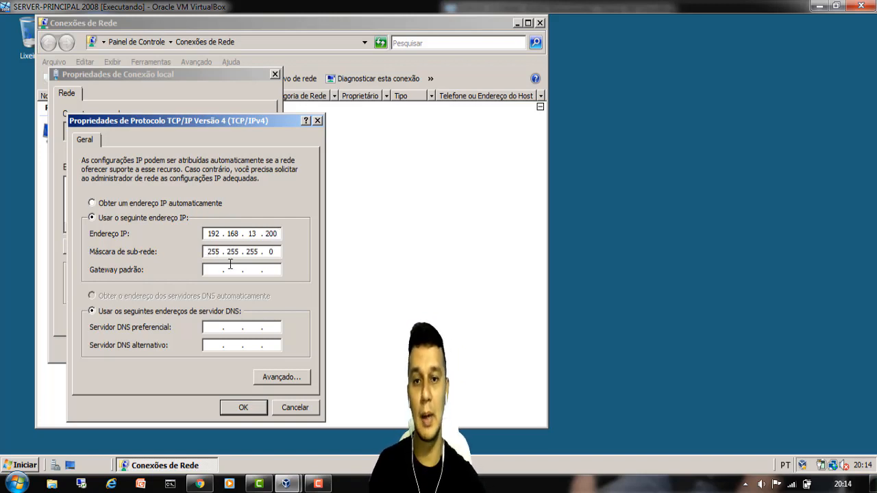
pyautogui.click(222, 270)
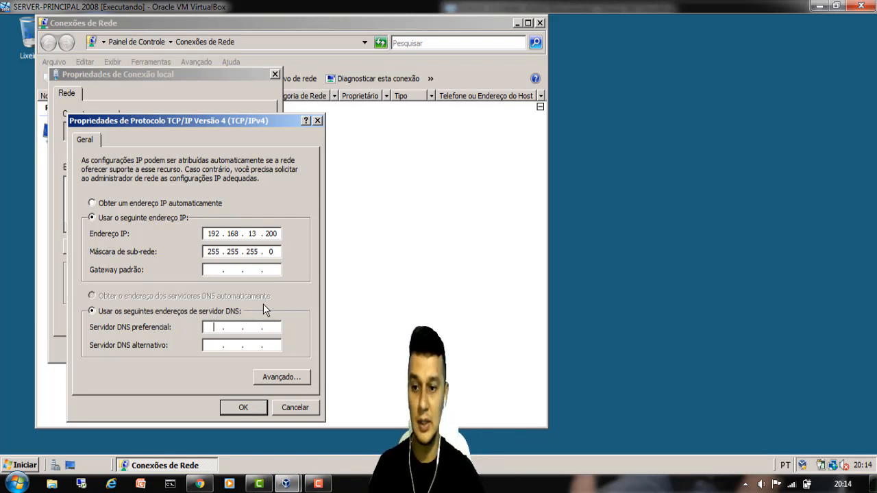
pyautogui.write('192 . 16')
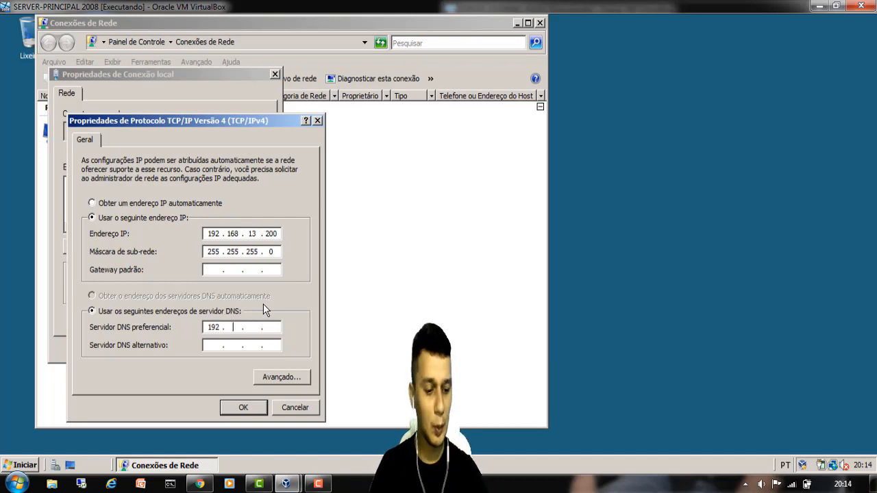
pyautogui.write('8')
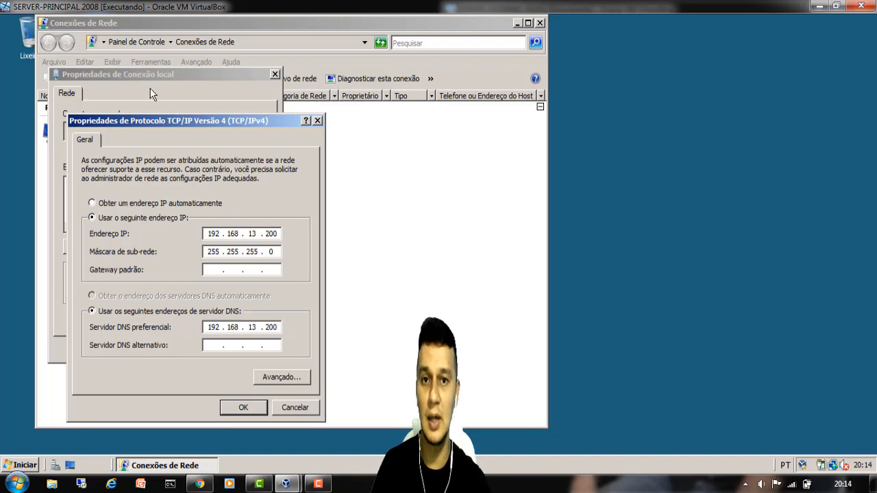
pyautogui.doubleClick(209, 234)
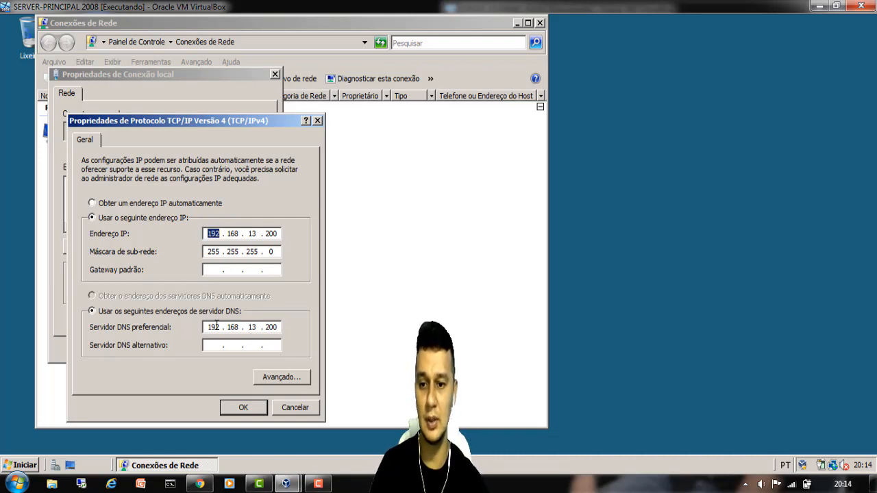
pyautogui.click(250, 410)
pyautogui.click(201, 349)
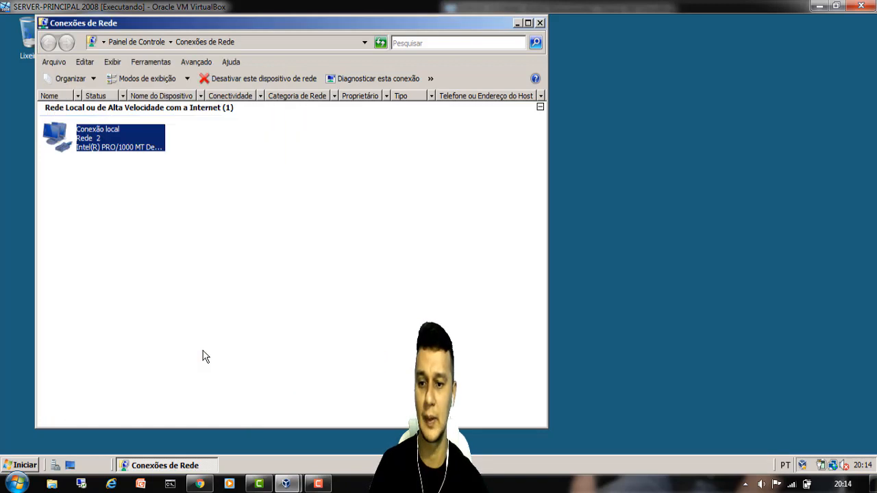
# - Close Network Connections and show the Funções page in Server Manager
pyautogui.click(539, 24)
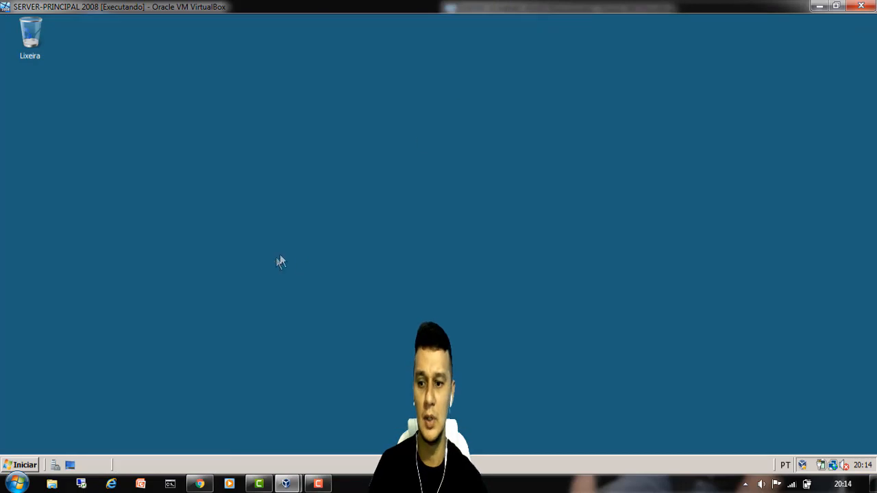
pyautogui.click(26, 466)
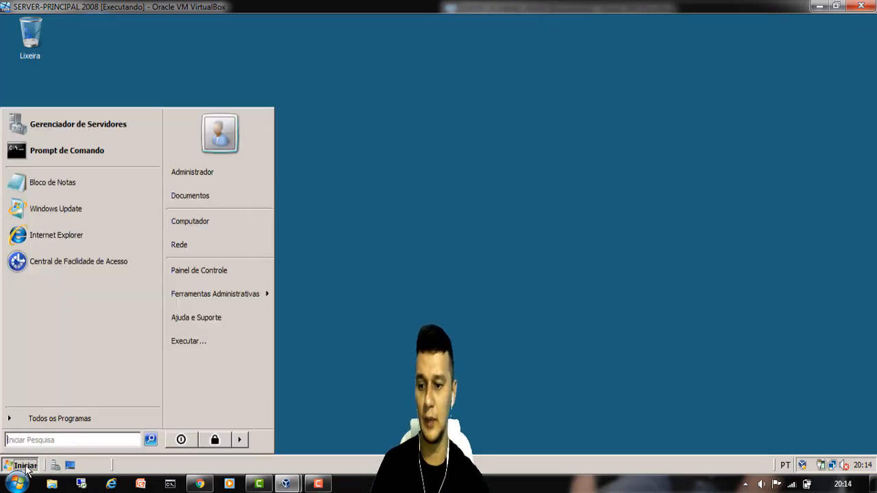
pyautogui.click(56, 125)
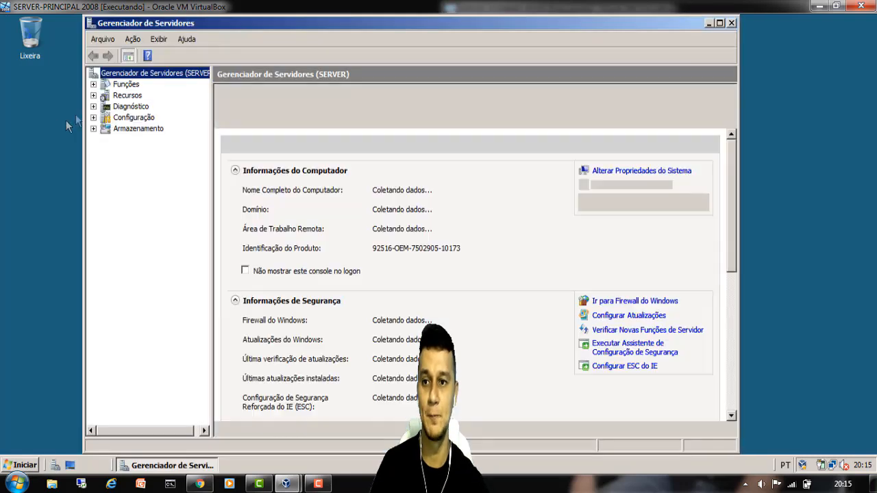
pyautogui.click(127, 85)
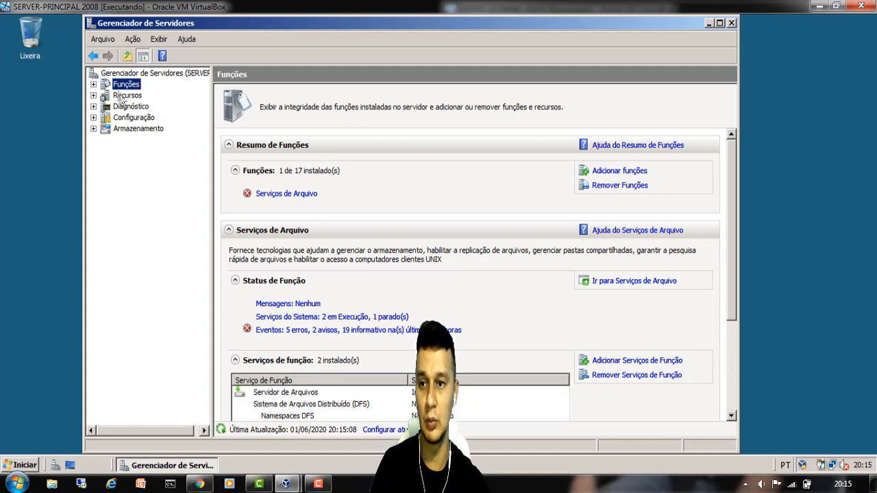
# - Start the Add Roles wizard, select Serviços de Domínio Active Directory, and reach the confirmation page
pyautogui.click(612, 177)
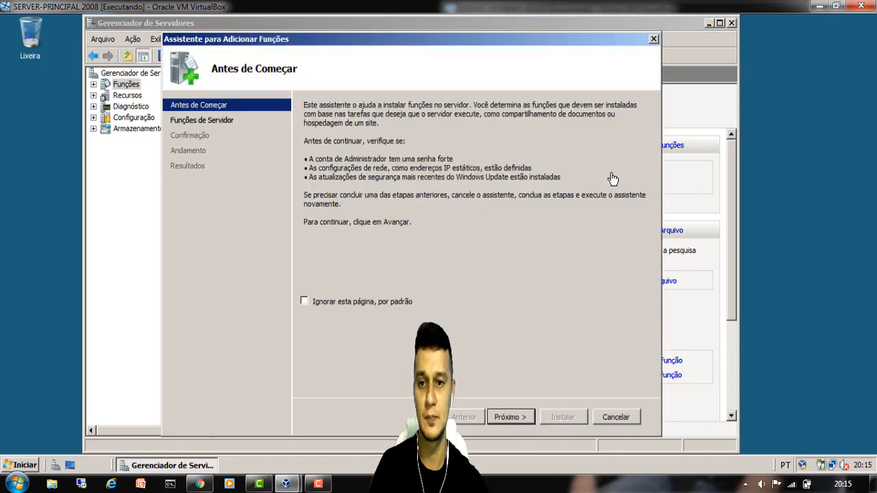
pyautogui.click(510, 416)
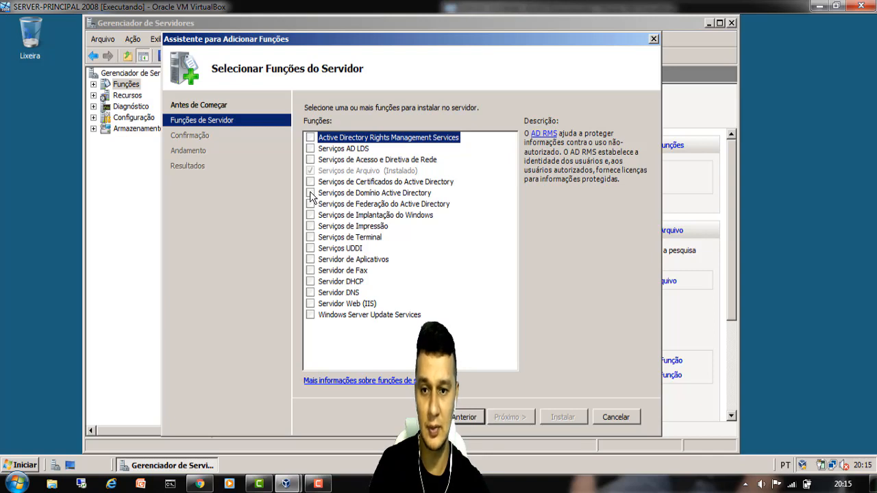
pyautogui.click(312, 194)
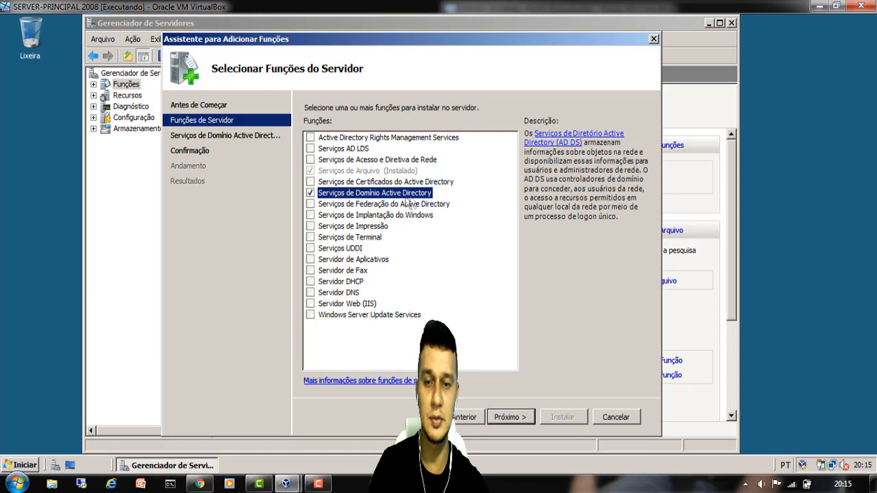
pyautogui.click(511, 417)
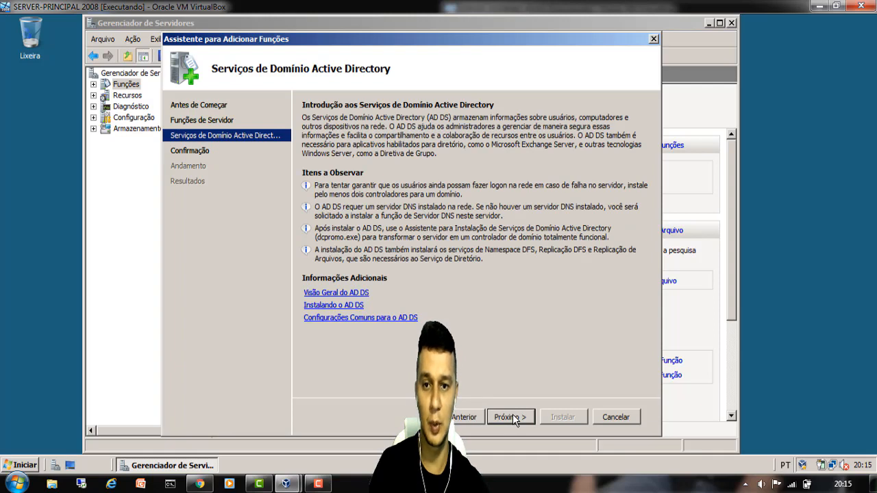
pyautogui.click(511, 417)
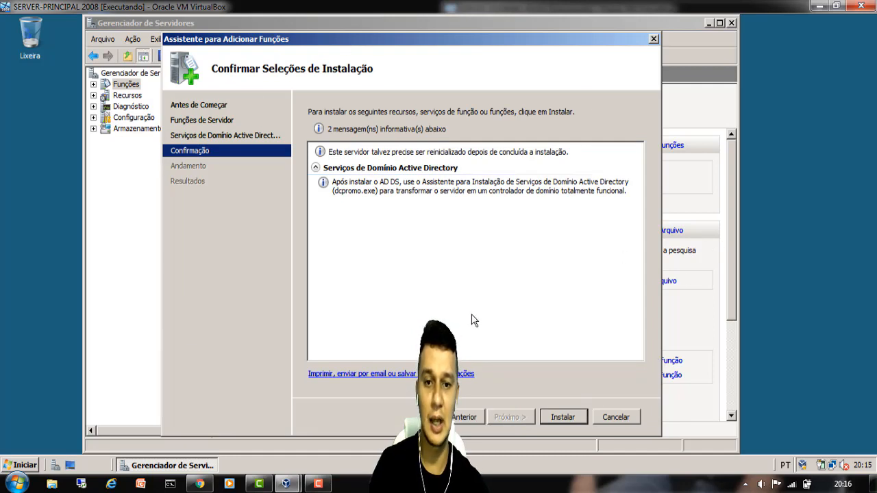
# - Install the Active Directory Domain Services role
pyautogui.click(570, 416)
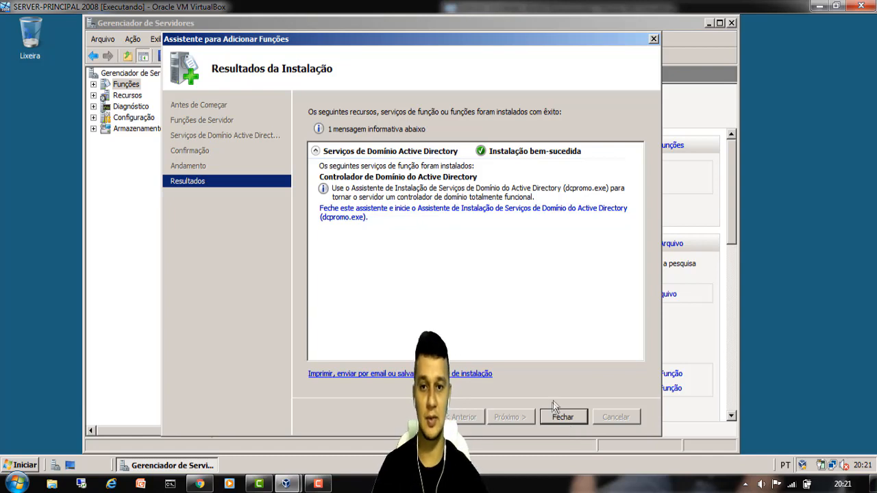
# - Close the roles wizard and launch dcpromo, advancing past the welcome and compatibility pages
pyautogui.click(563, 417)
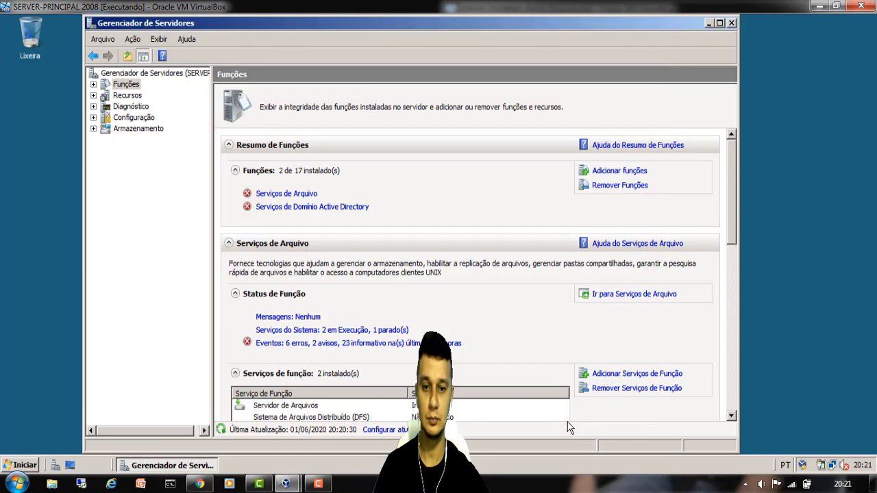
pyautogui.press('super+r')
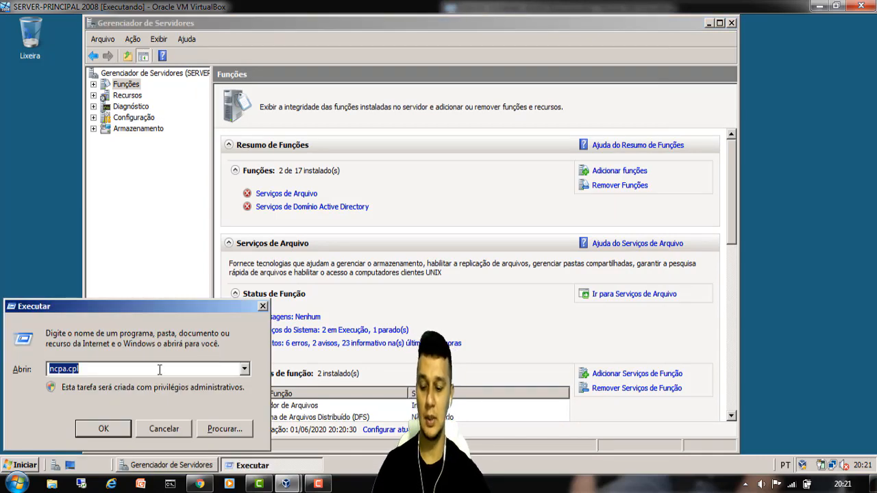
pyautogui.write('dcpromo')
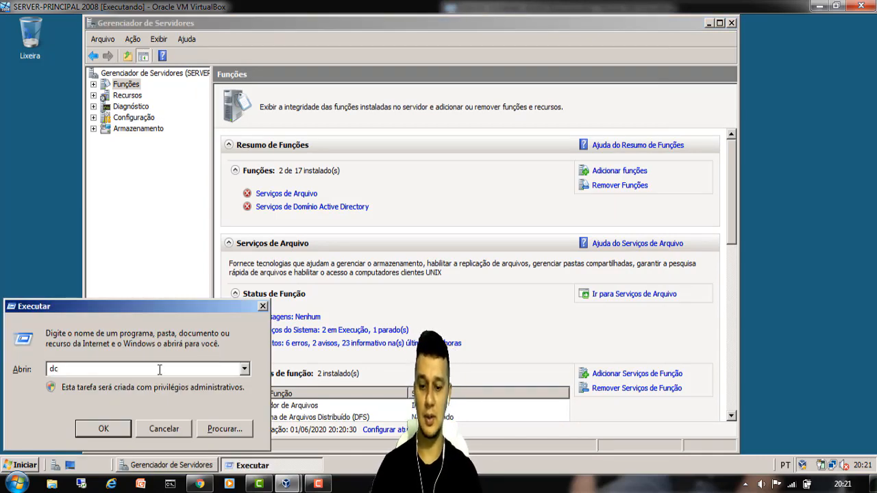
pyautogui.press('Return')
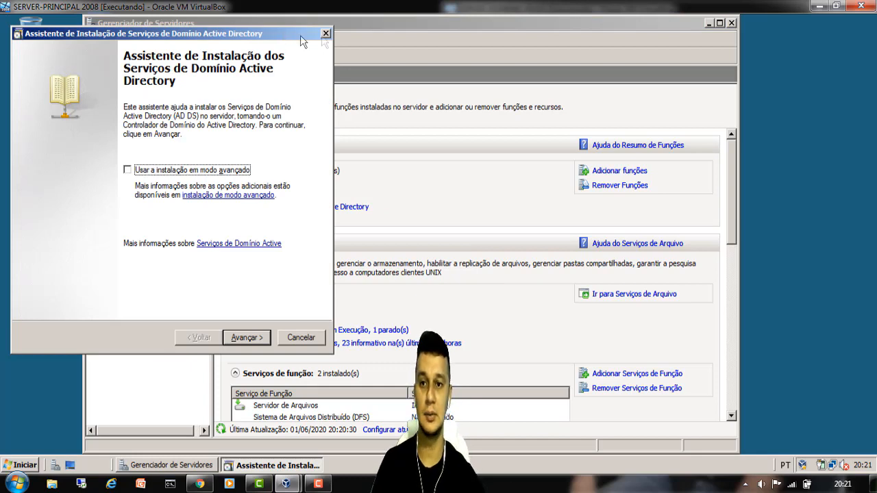
pyautogui.moveTo(280, 34); pyautogui.dragTo(383, 55)
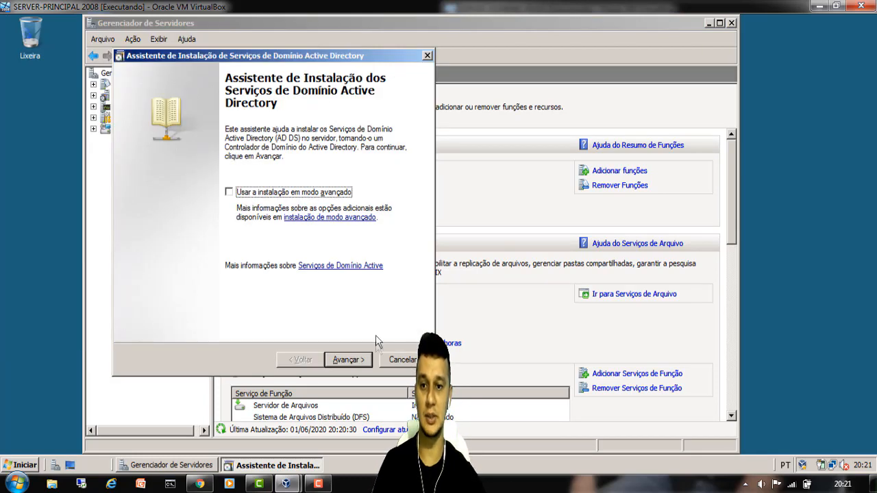
pyautogui.click(351, 361)
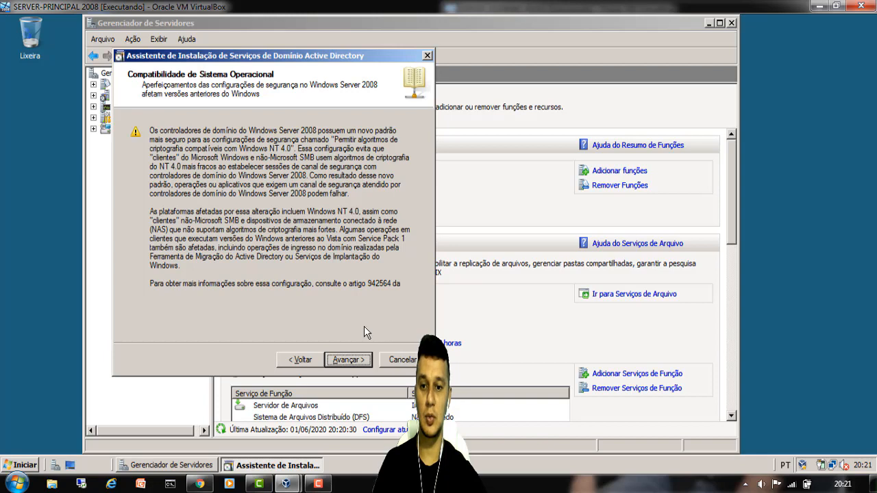
pyautogui.click(361, 363)
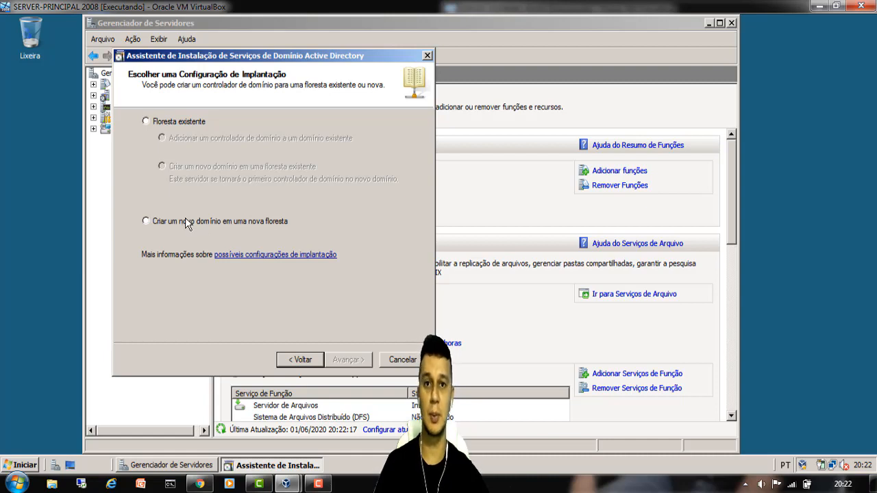
# - Choose 'Criar um novo domínio em uma nova floresta' and continue to the forest root domain name
pyautogui.click(145, 221)
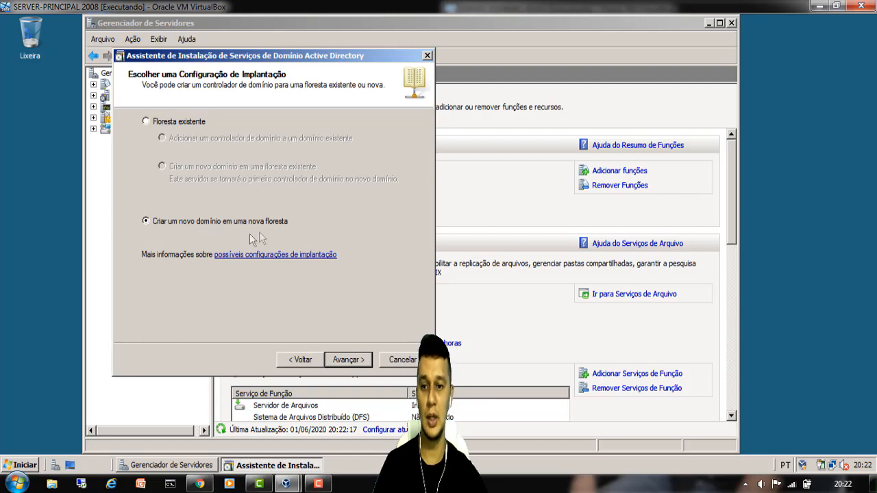
pyautogui.click(354, 360)
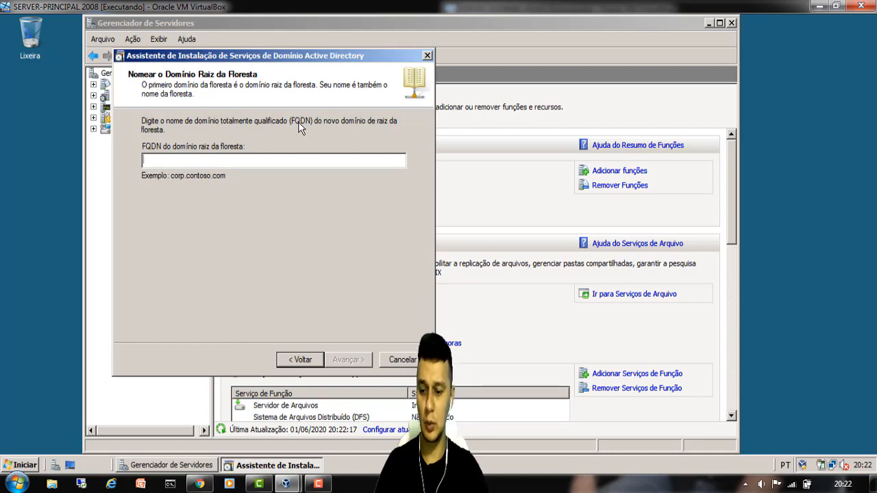
# - Enter gt.com as the forest root domain FQDN
pyautogui.write('gt')
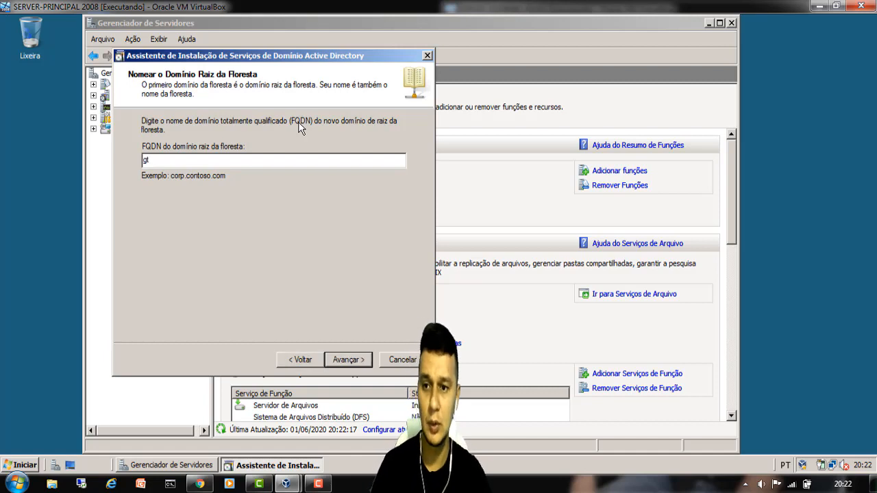
pyautogui.write('.co')
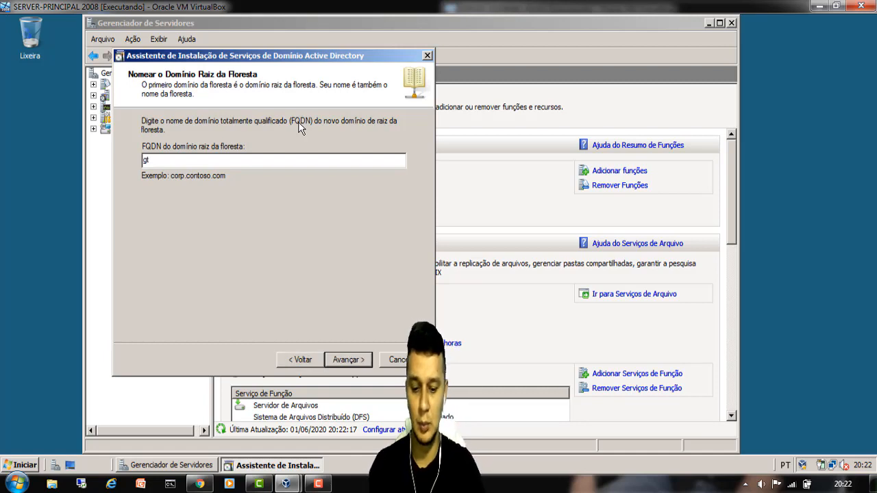
pyautogui.write('m')
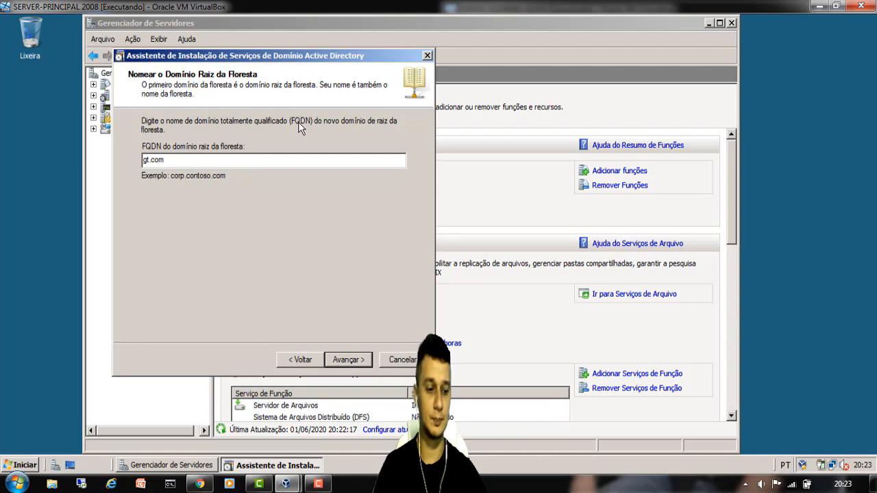
# - Accept gt.com and set the forest functional level to Windows Server 2008
pyautogui.click(344, 368)
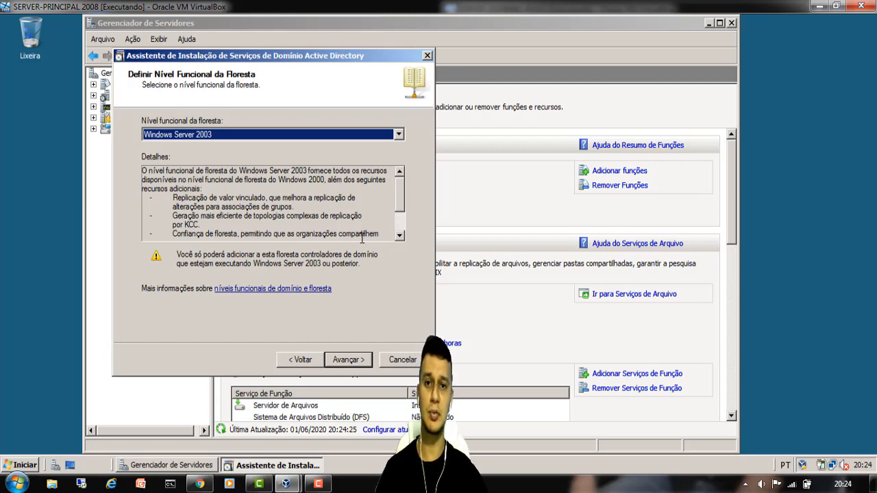
pyautogui.click(219, 134)
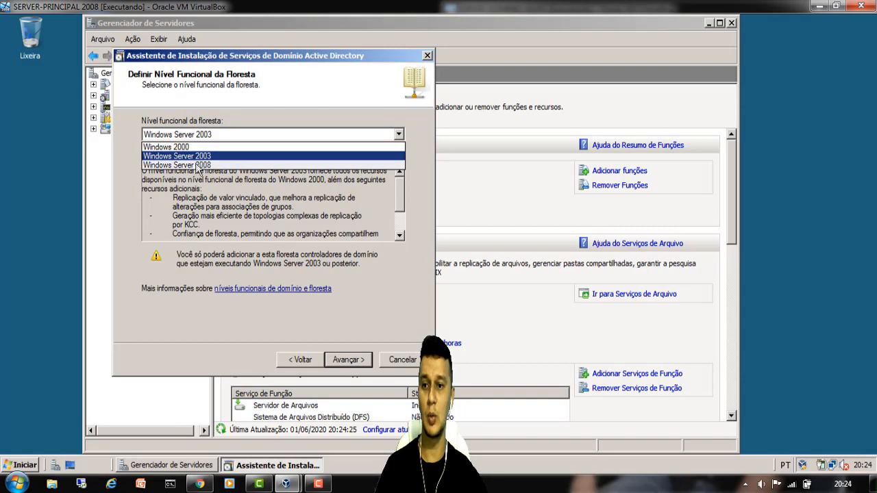
pyautogui.click(196, 165)
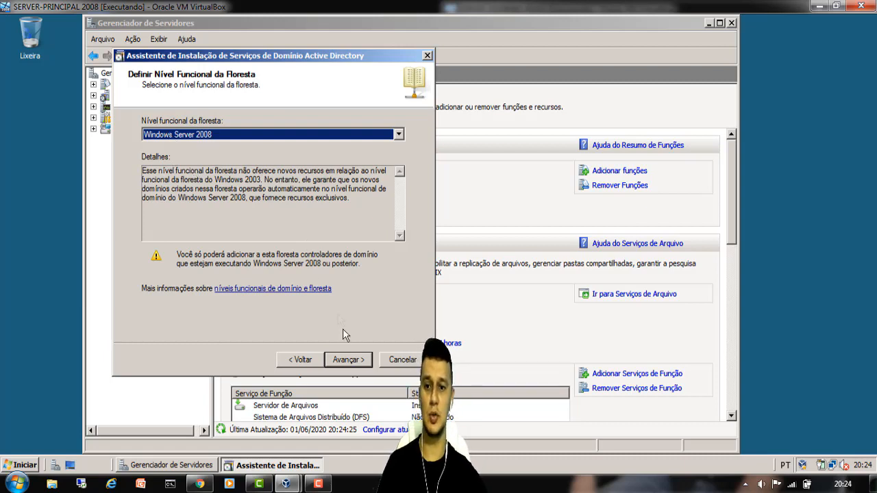
pyautogui.click(356, 361)
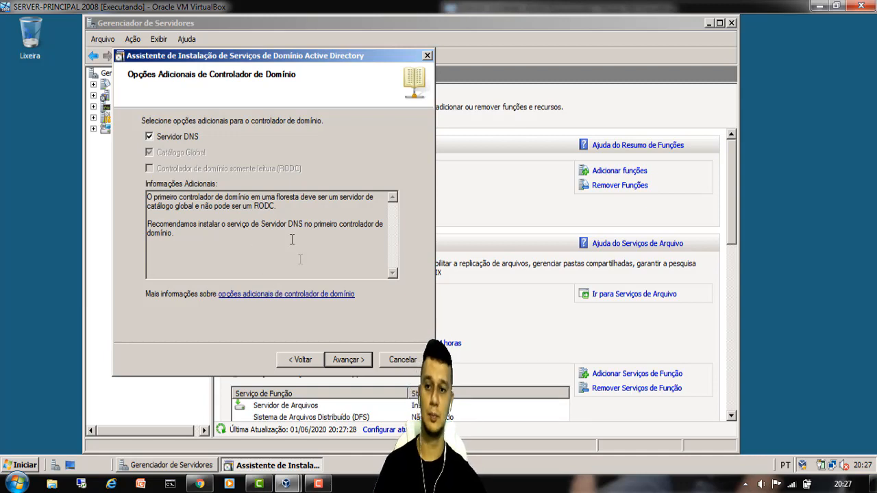
# - Accept the domain controller options and continue past the DNS delegation warning
pyautogui.click(351, 366)
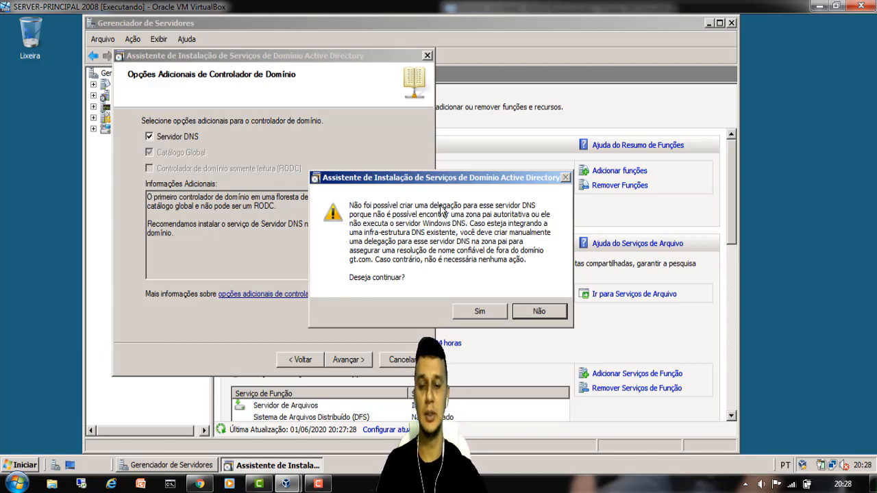
pyautogui.click(479, 312)
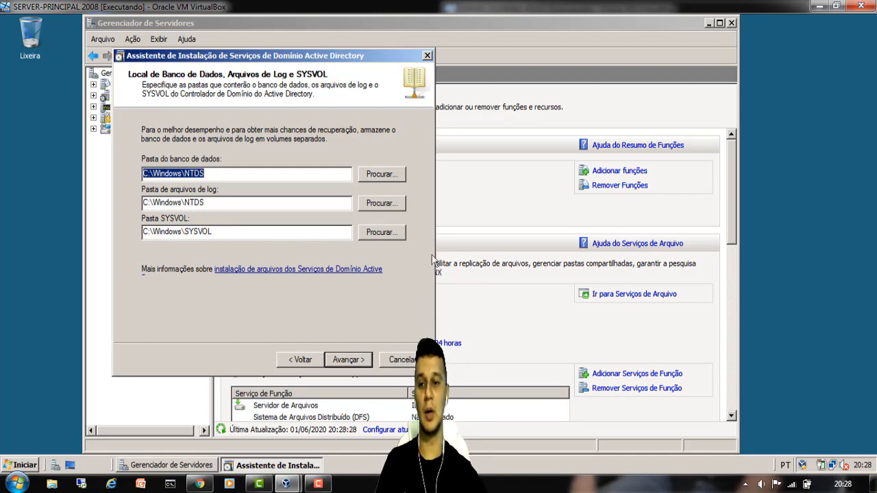
# - Keep the default NTDS and SYSVOL folders and set the Directory Services Restore Mode password
pyautogui.click(255, 171)
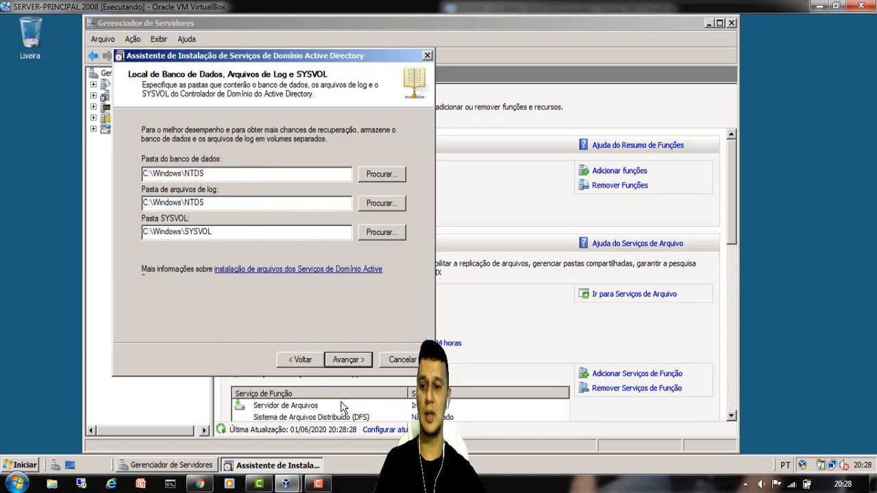
pyautogui.click(363, 368)
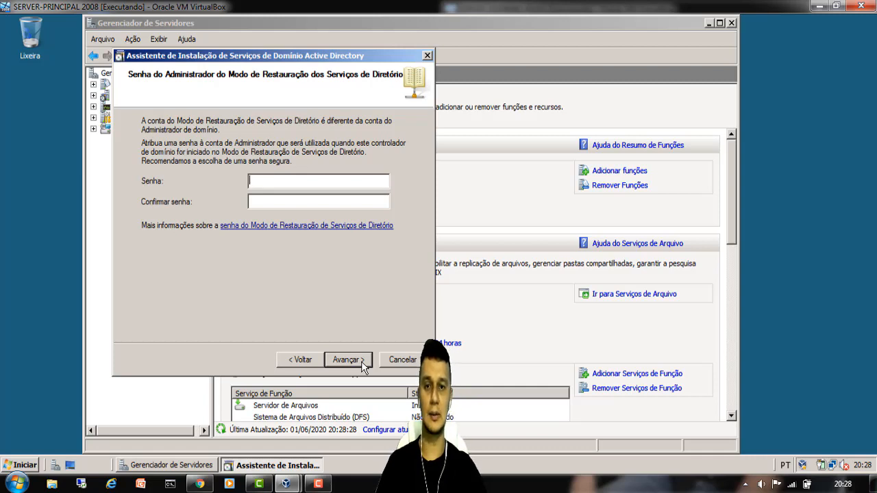
pyautogui.write('P@s')
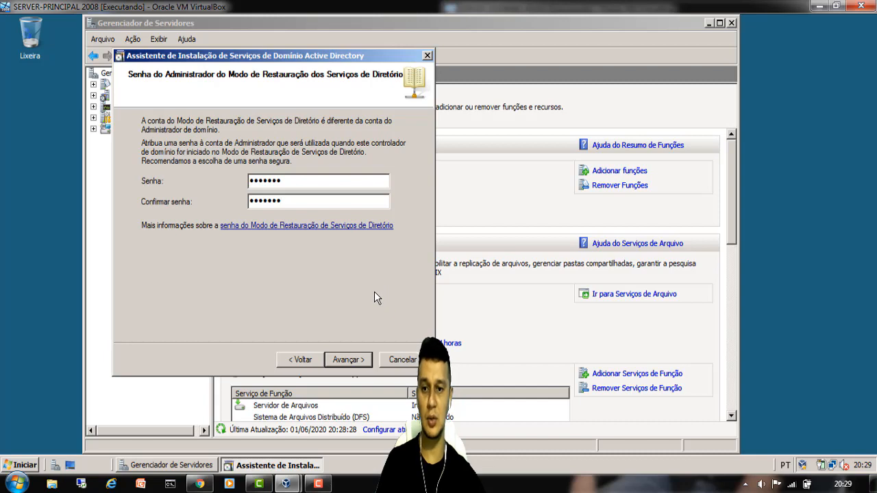
pyautogui.click(355, 360)
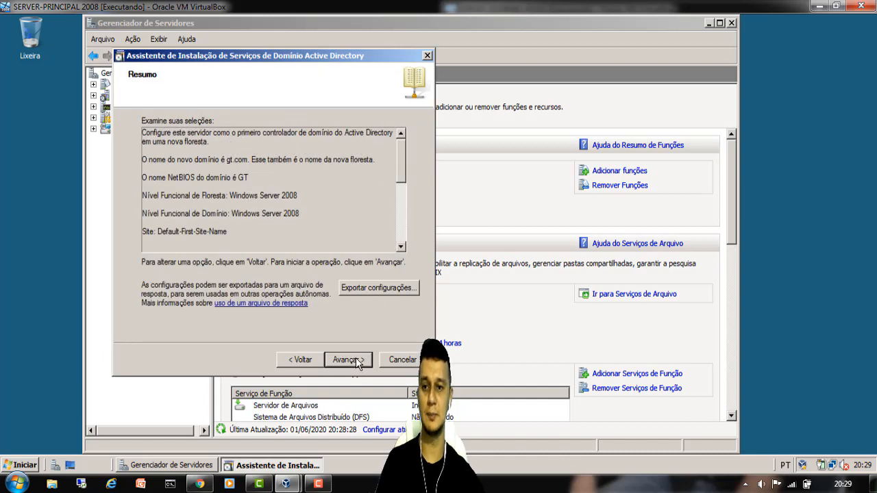
# - Review the summary (global catalog, DNS server, no delegation) and start the AD DS installation
pyautogui.moveTo(404, 173); pyautogui.dragTo(405, 155)
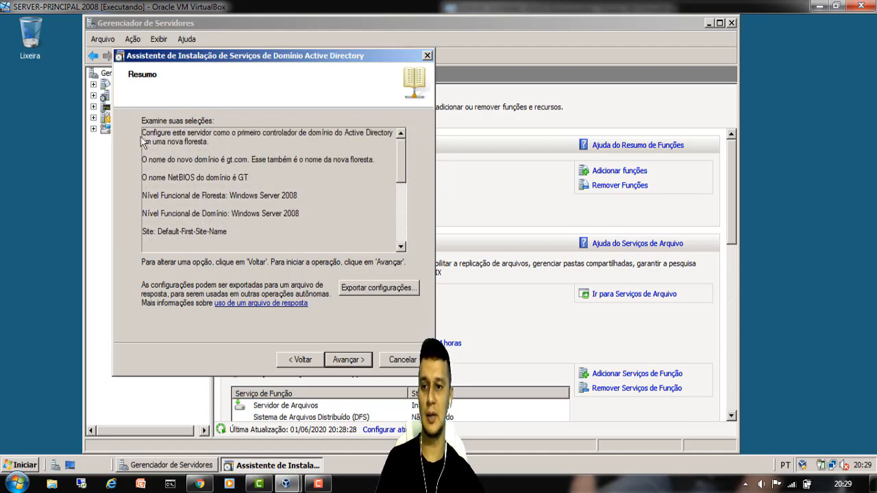
pyautogui.moveTo(143, 128); pyautogui.dragTo(258, 241)
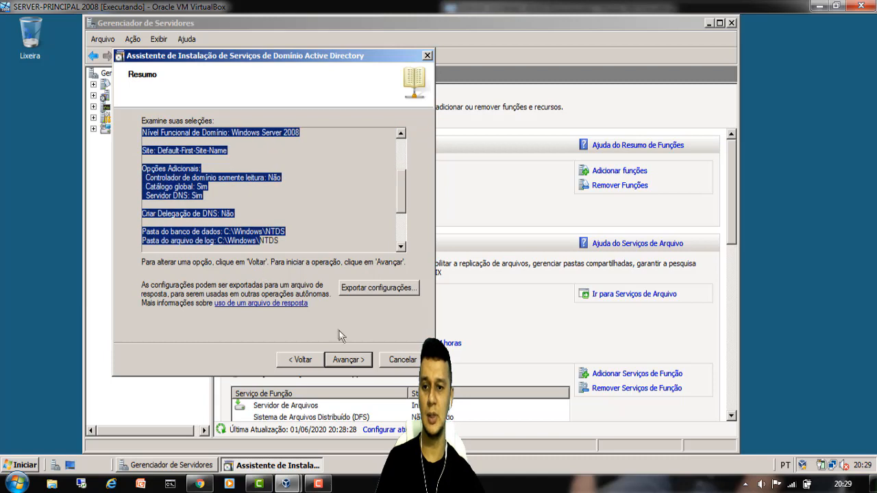
pyautogui.click(357, 364)
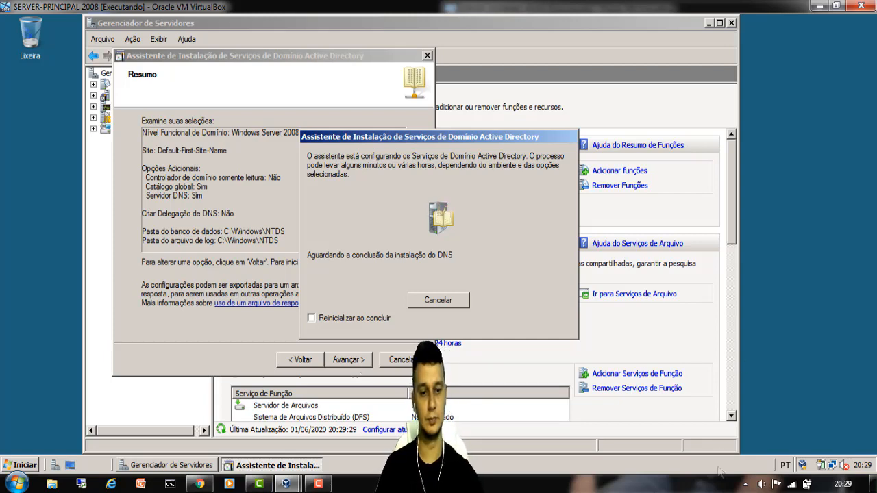
# - Finish the AD DS installation wizard, choosing Não Reiniciar Agora
pyautogui.click(318, 483)
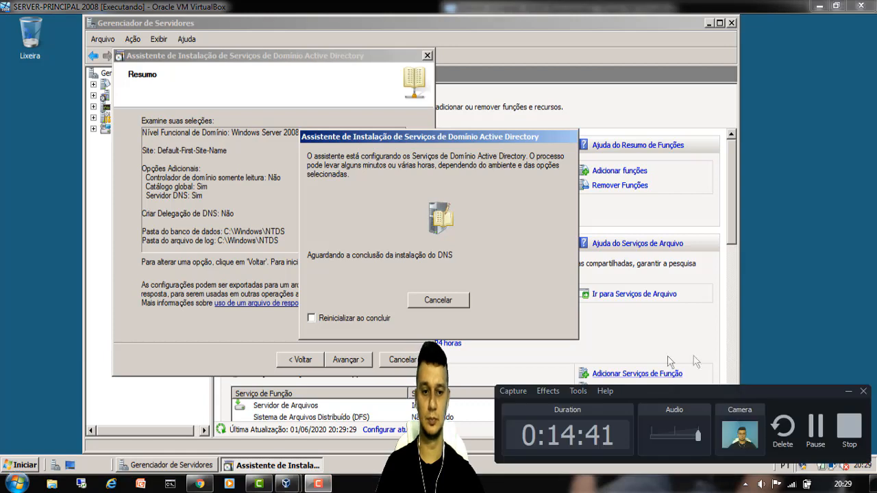
pyautogui.click(819, 425)
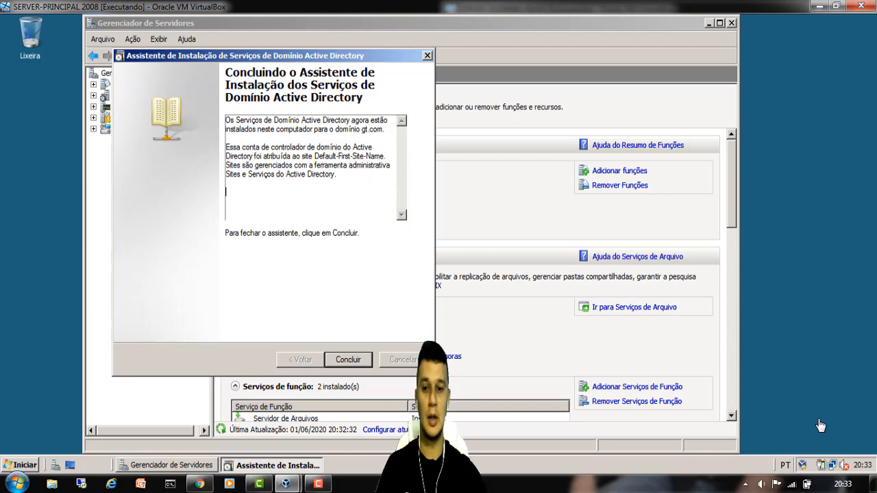
pyautogui.click(348, 360)
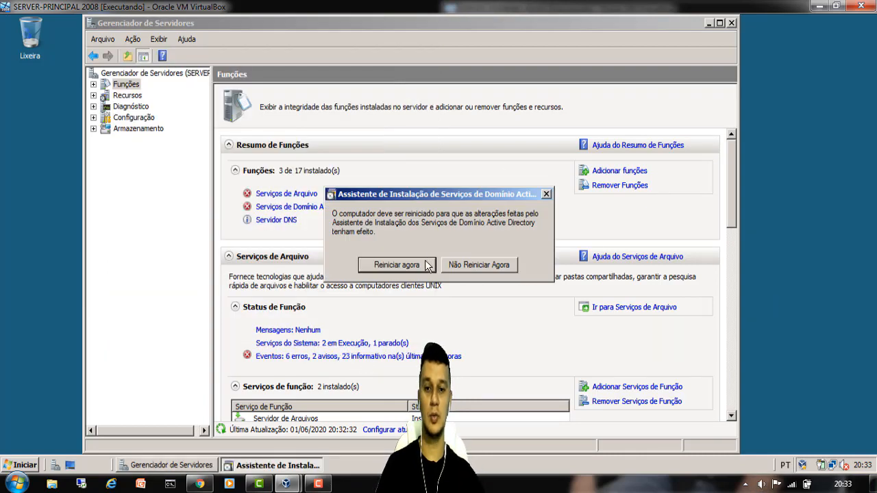
pyautogui.click(422, 268)
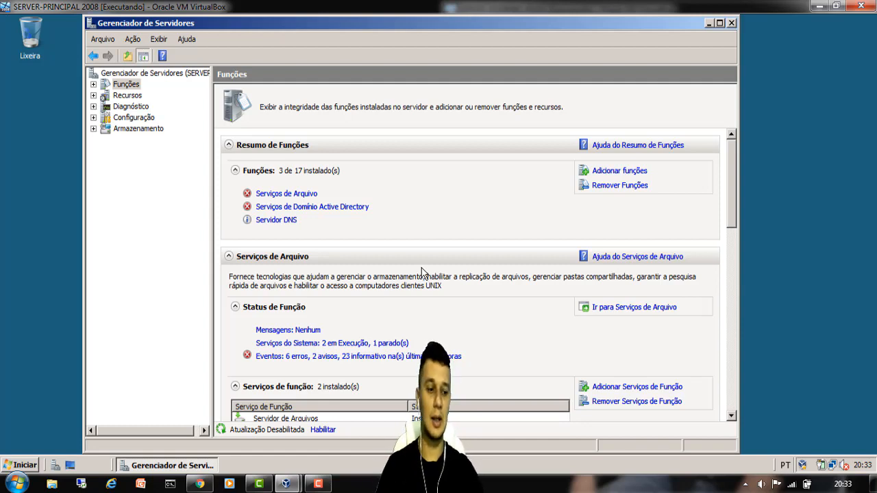
# - Close Server Manager and restart SERVER-PRINCIPAL with a planned-shutdown comment
pyautogui.click(731, 23)
pyautogui.click(27, 465)
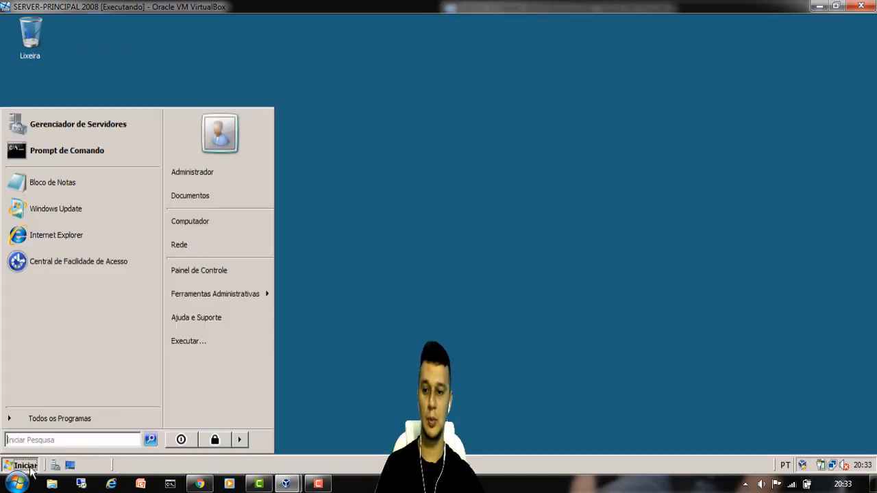
pyautogui.click(240, 440)
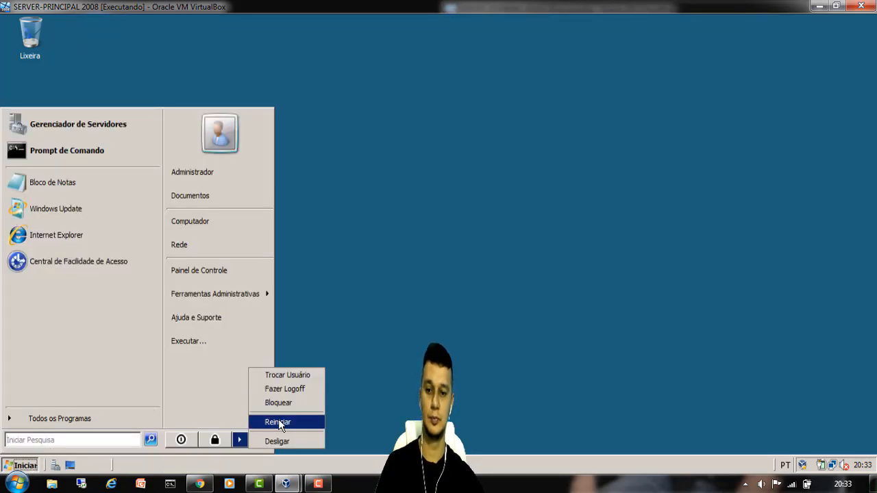
pyautogui.click(274, 419)
pyautogui.click(399, 279)
pyautogui.write('d')
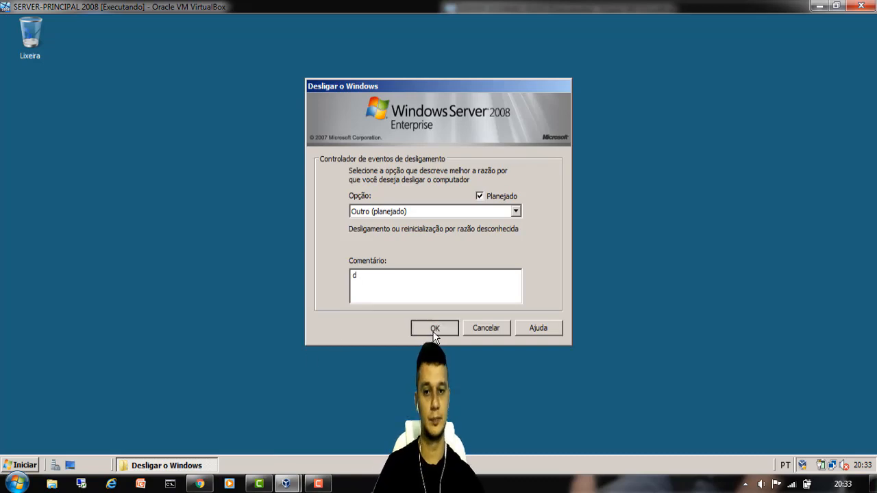
pyautogui.click(426, 334)
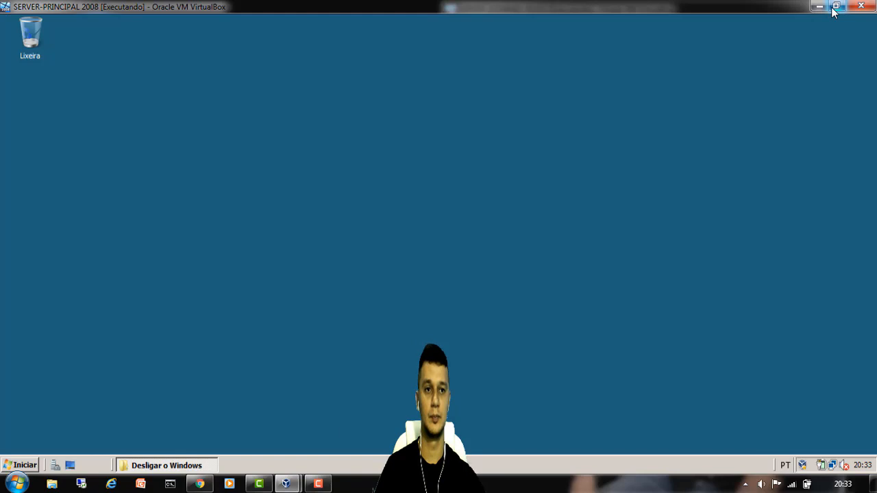
pyautogui.click(836, 5)
# - Move the SERVER-PRINCIPAL window left and send Ctrl+Alt+Del to SERVER-DOMINIO-FILHO
pyautogui.moveTo(675, 14); pyautogui.dragTo(1, 10)
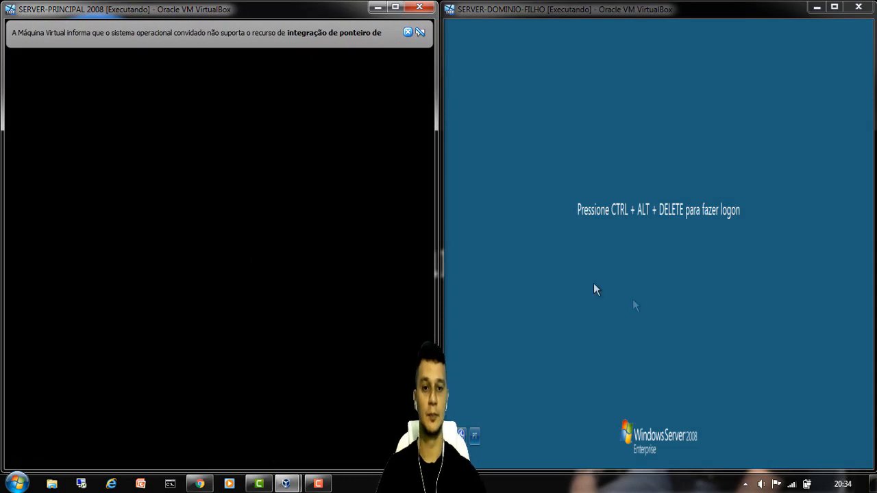
pyautogui.click(685, 294)
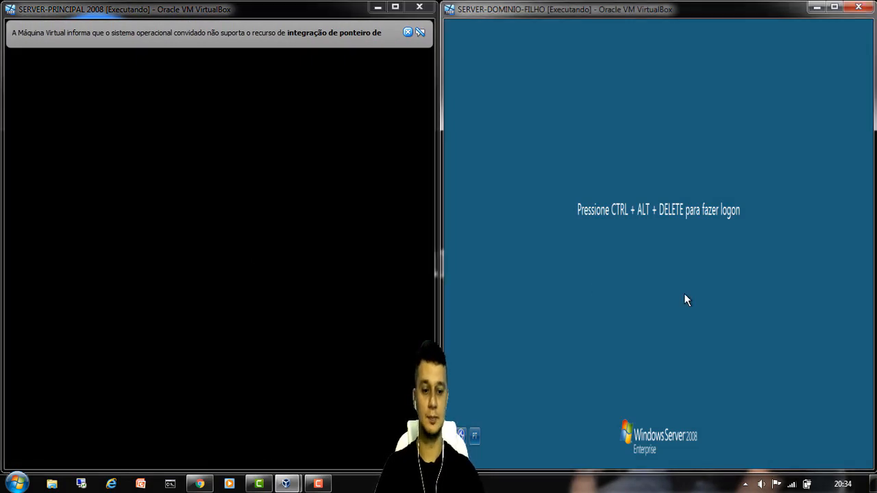
pyautogui.hotkey('ctrl', 'Delete')
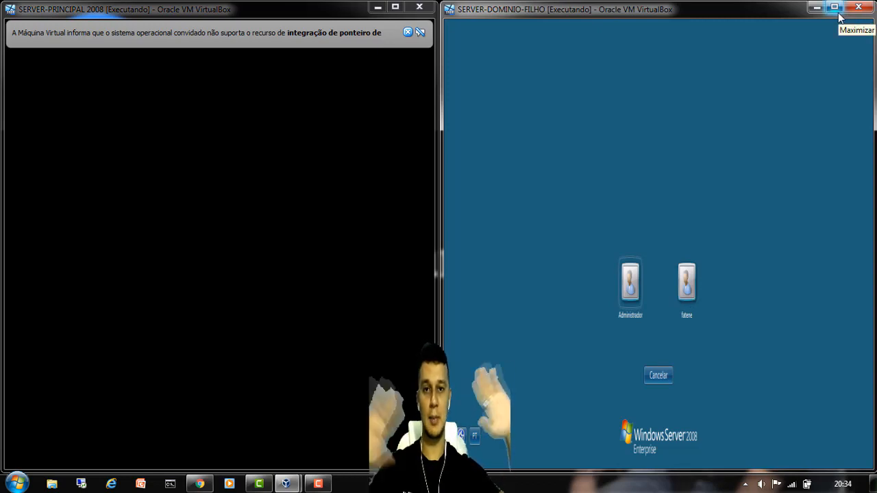
# - Log on to SERVER-DOMINIO-FILHO as Administrador and cancel the Shutdown Event Tracker
pyautogui.click(835, 8)
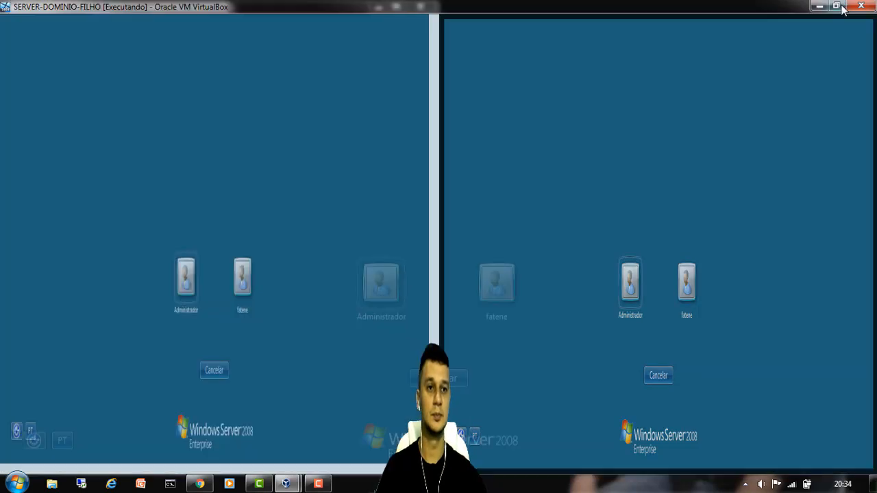
pyautogui.click(389, 293)
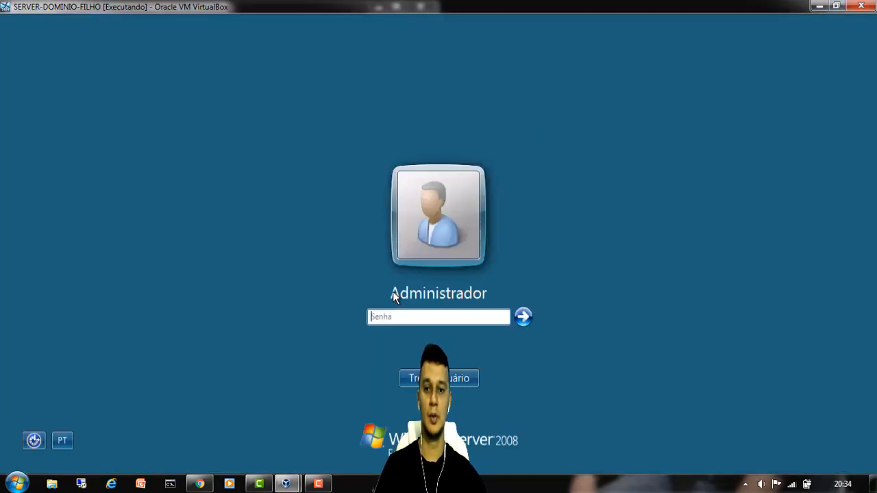
pyautogui.write('****')
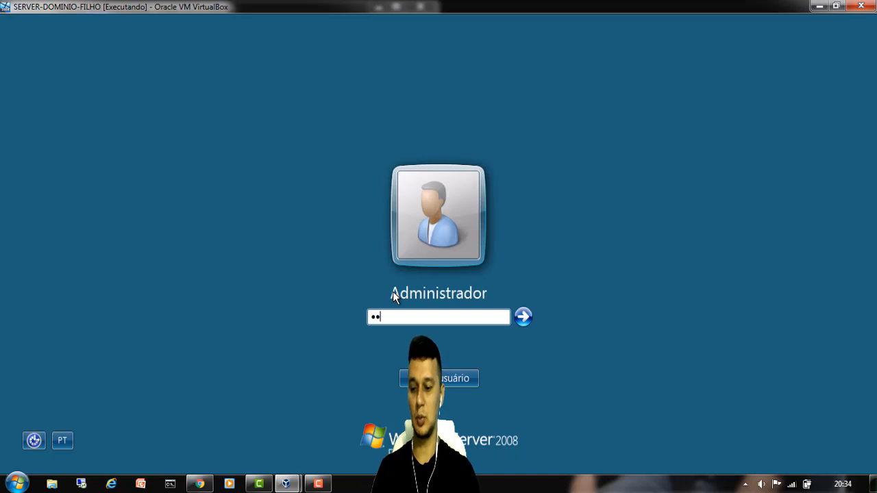
pyautogui.write('***')
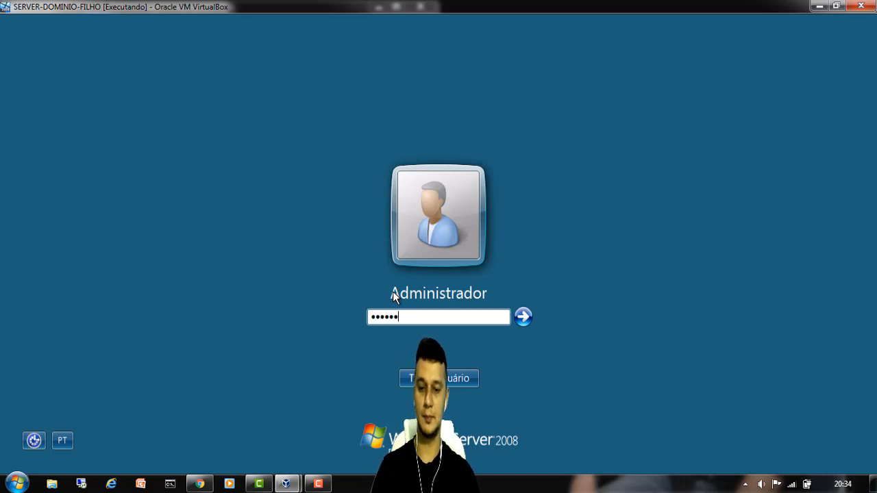
pyautogui.press('Return')
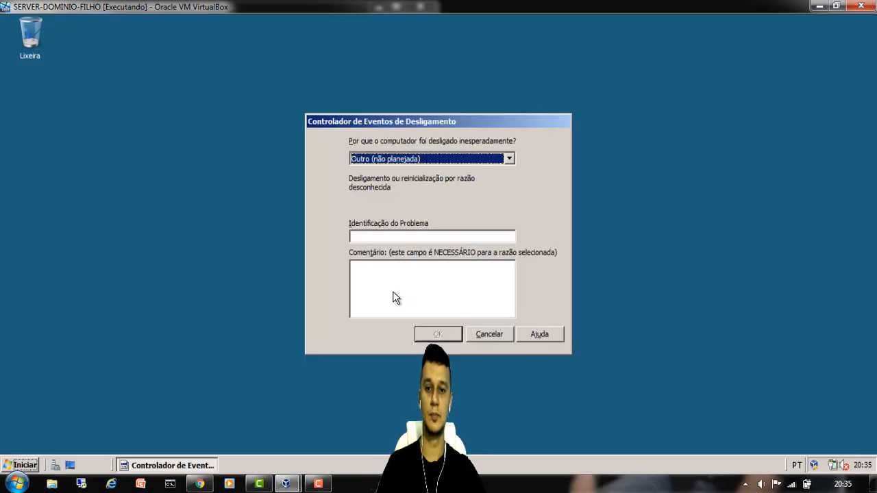
pyautogui.click(504, 335)
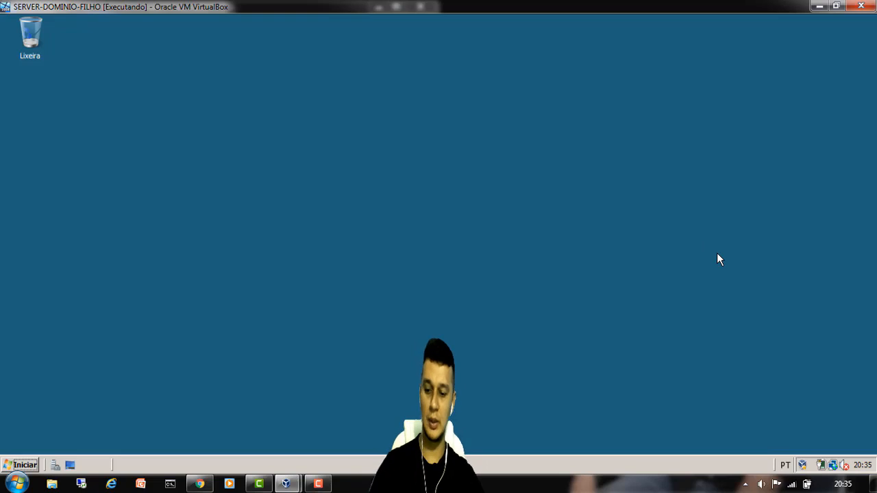
# - Run ncpa.cpl and open the properties of the Conexão local adapter
pyautogui.press('super+r')
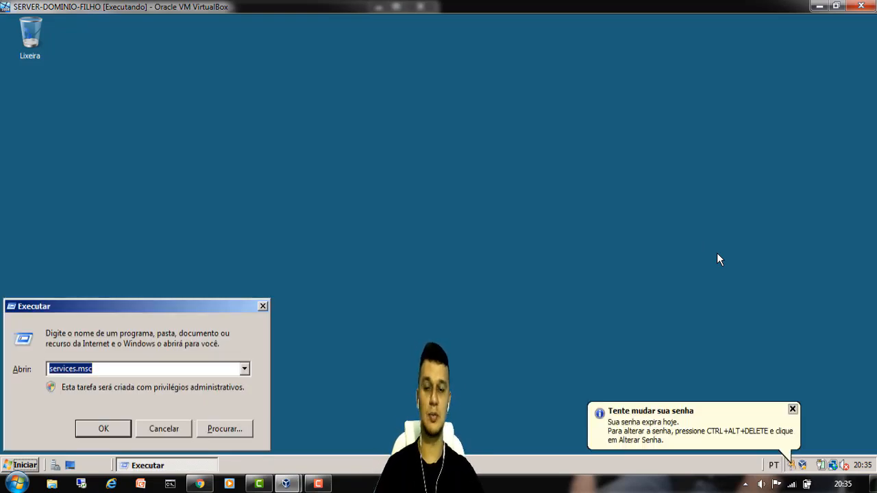
pyautogui.write('ncpa.cpl')
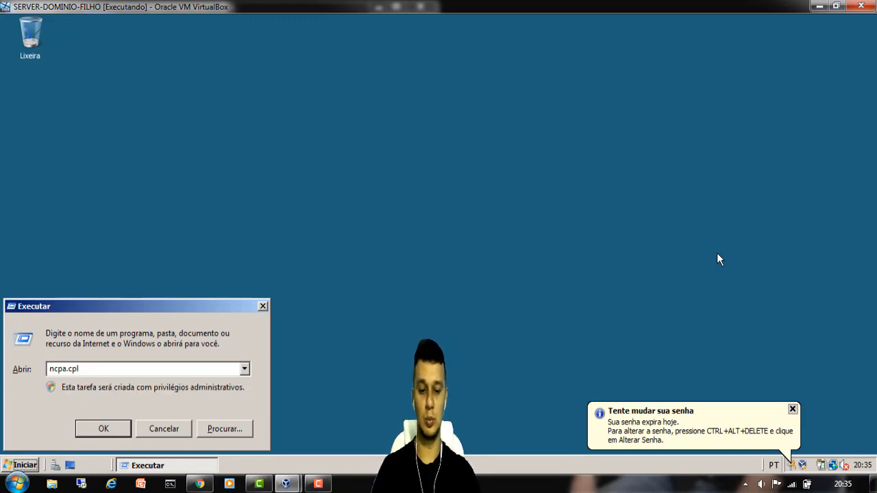
pyautogui.press('Return')
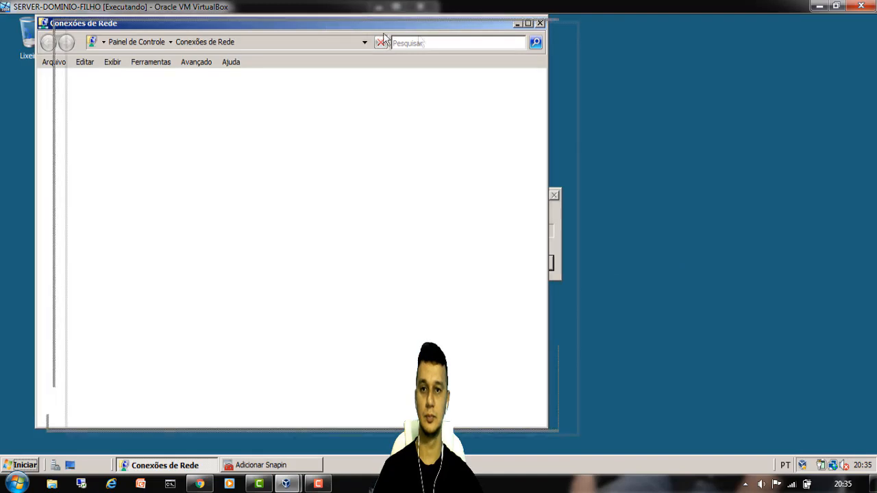
pyautogui.moveTo(334, 27); pyautogui.dragTo(549, 42)
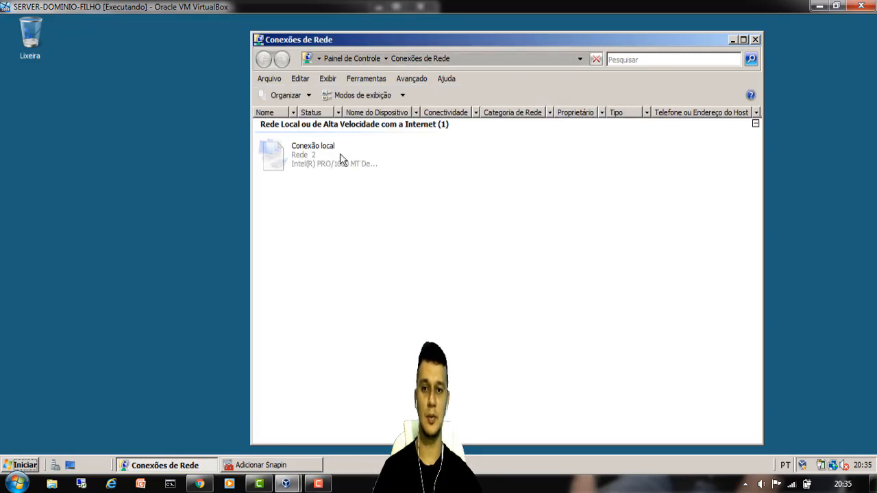
pyautogui.click(311, 166)
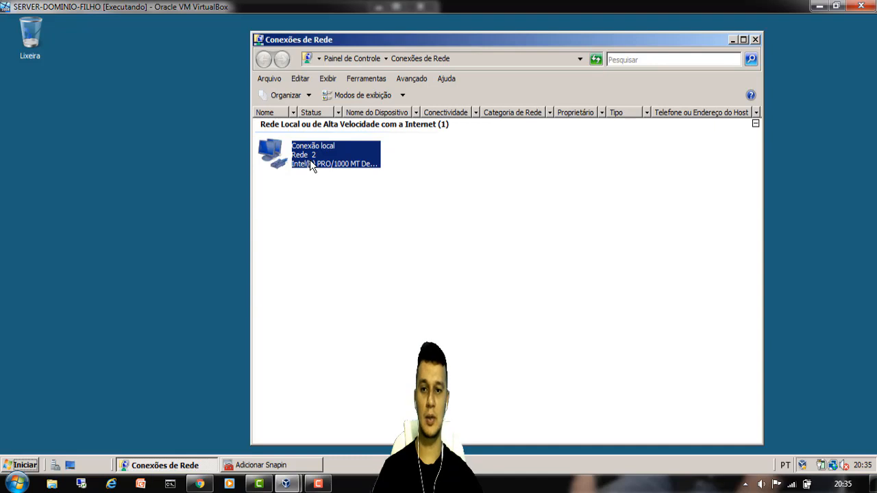
pyautogui.rightClick(311, 166)
pyautogui.click(365, 273)
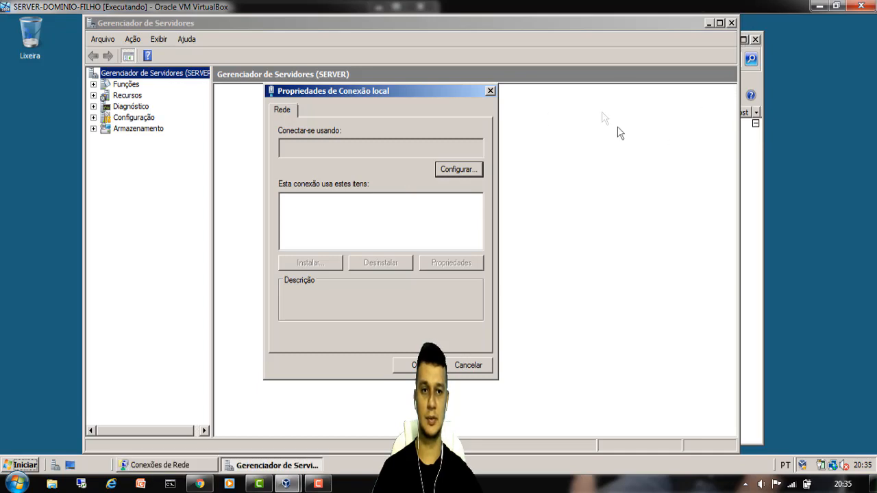
# - Close Server Manager and open the Protocolo TCP/IP Versão 4 settings
pyautogui.click(731, 24)
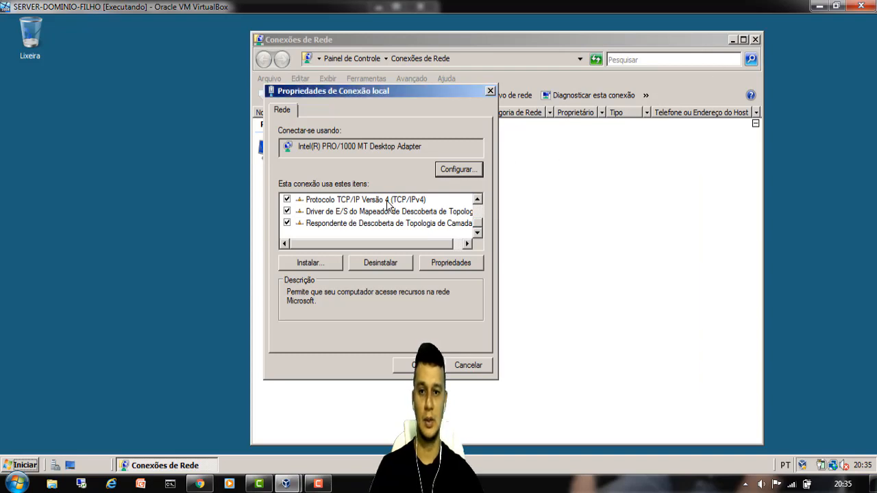
pyautogui.click(315, 204)
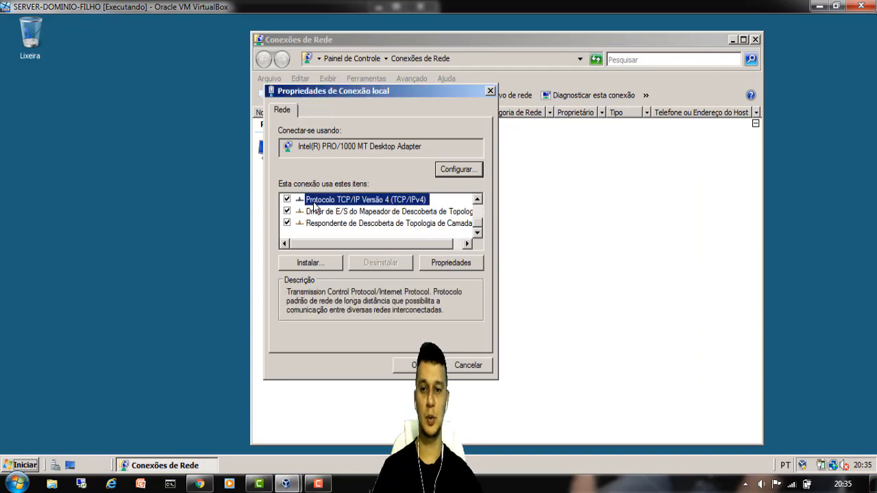
pyautogui.doubleClick(375, 201)
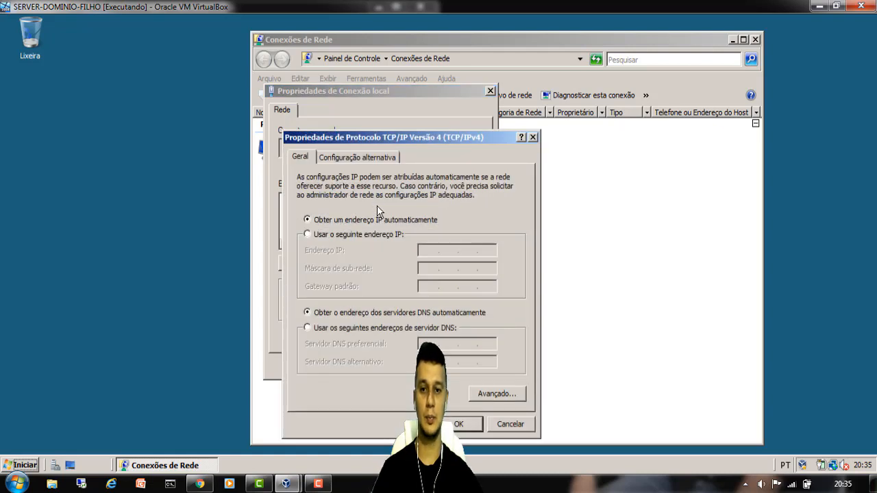
# - Set static IP 192.168.13.201, mask 255.255.255.0, DNS 192.168.13.200 and 192.168.13.201
pyautogui.click(320, 235)
pyautogui.click(428, 250)
pyautogui.write('192 . 16')
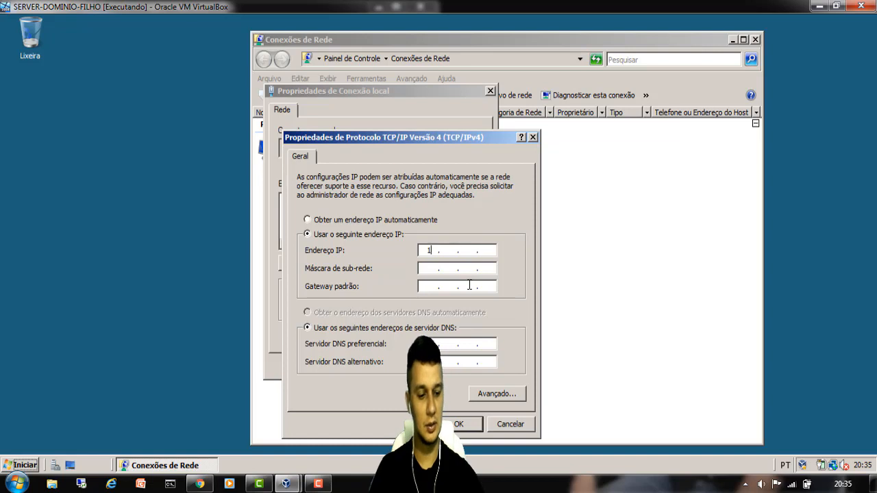
pyautogui.write('8 . ')
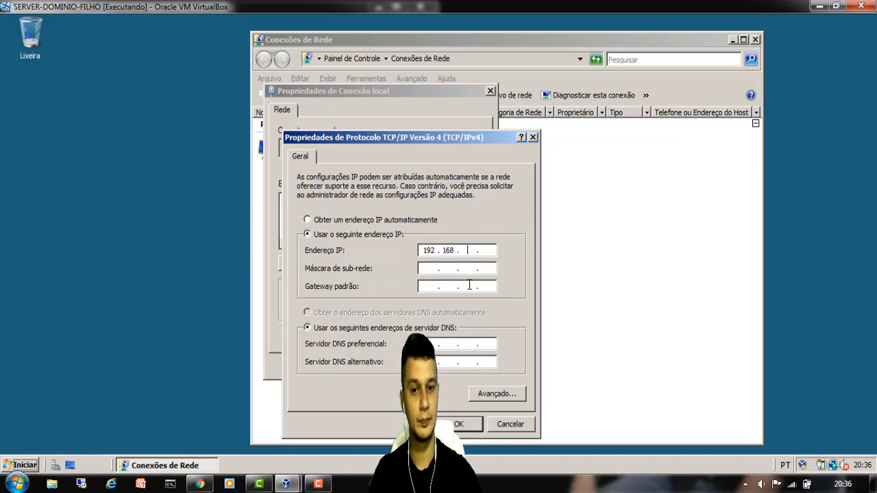
pyautogui.write('13')
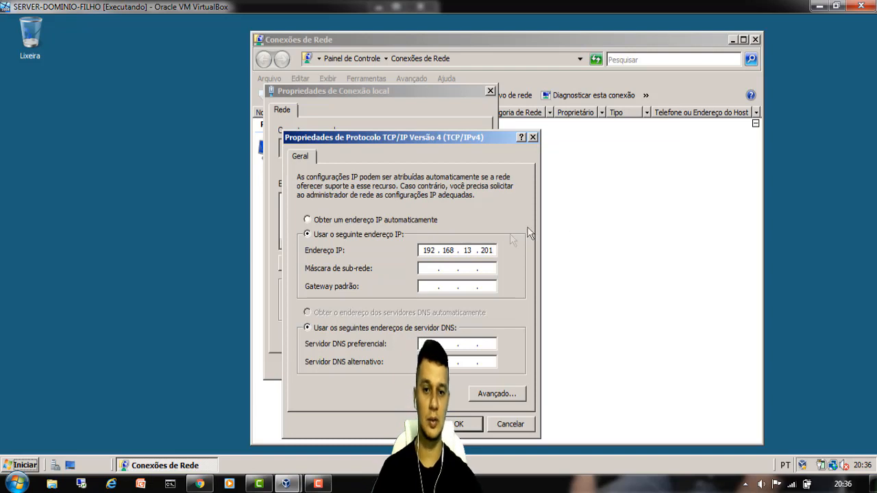
pyautogui.moveTo(484, 250); pyautogui.dragTo(517, 253)
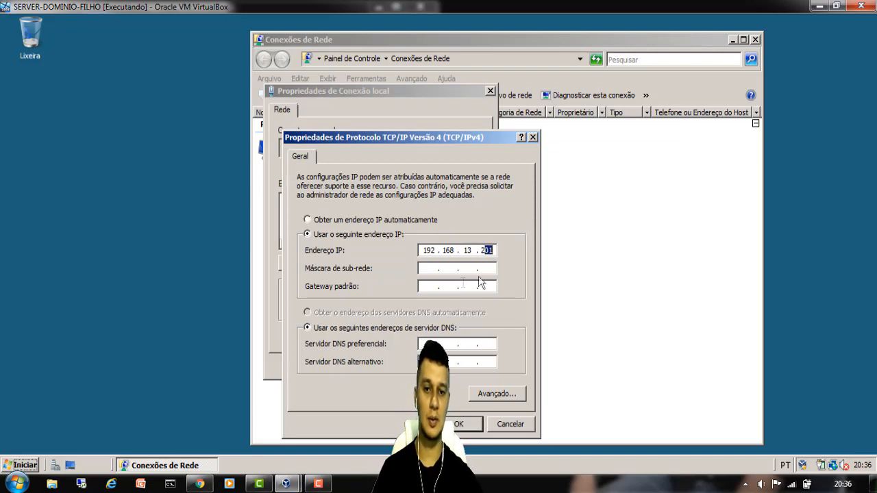
pyautogui.click(430, 269)
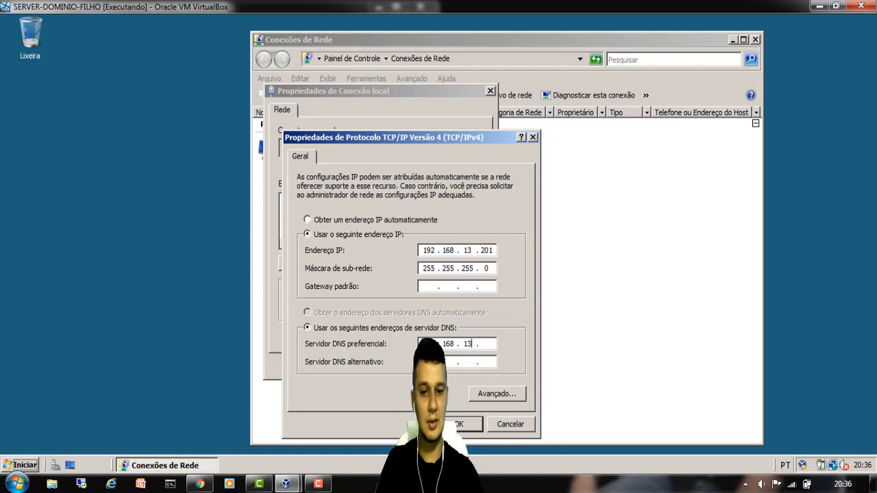
pyautogui.write('200')
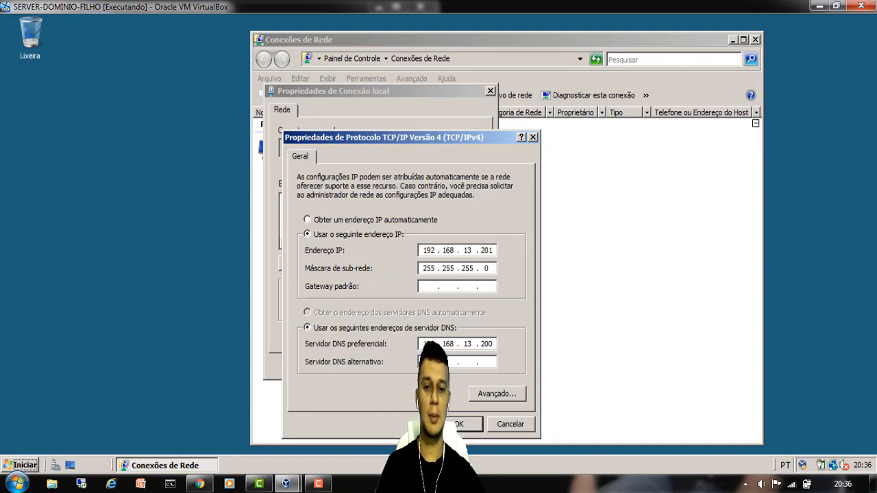
pyautogui.write('16')
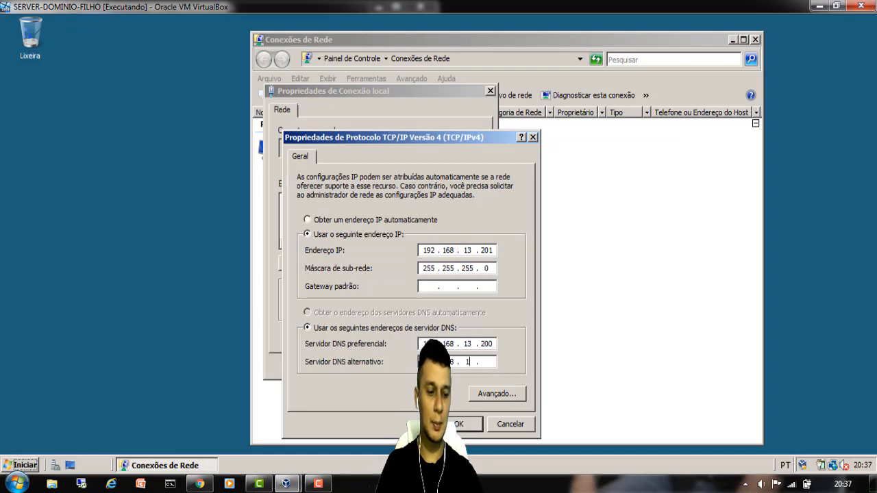
pyautogui.write('8 . 13 . 201')
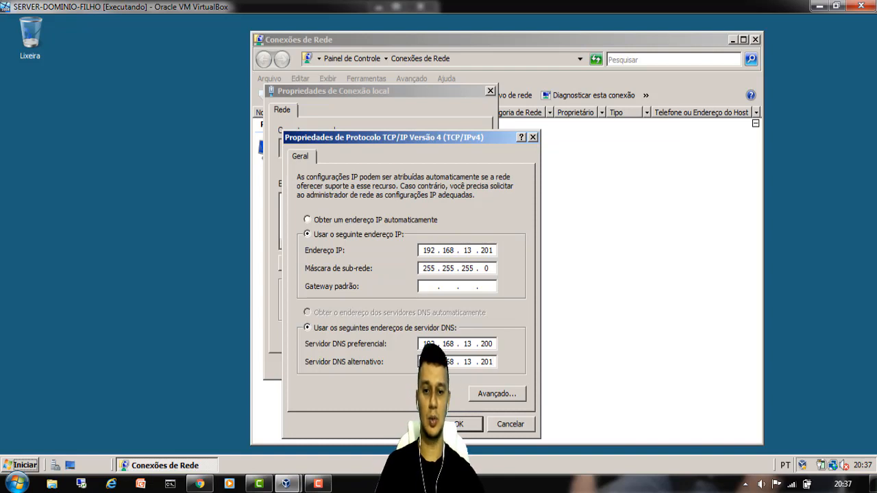
pyautogui.click(495, 346)
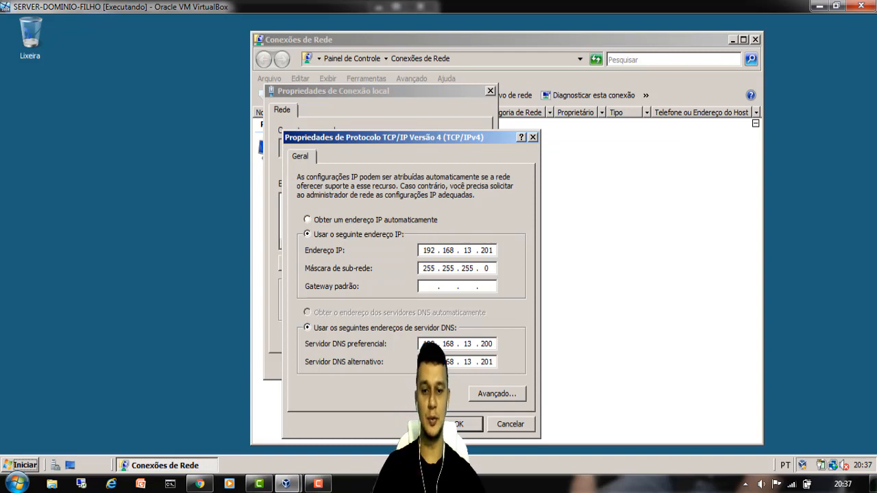
pyautogui.click(473, 425)
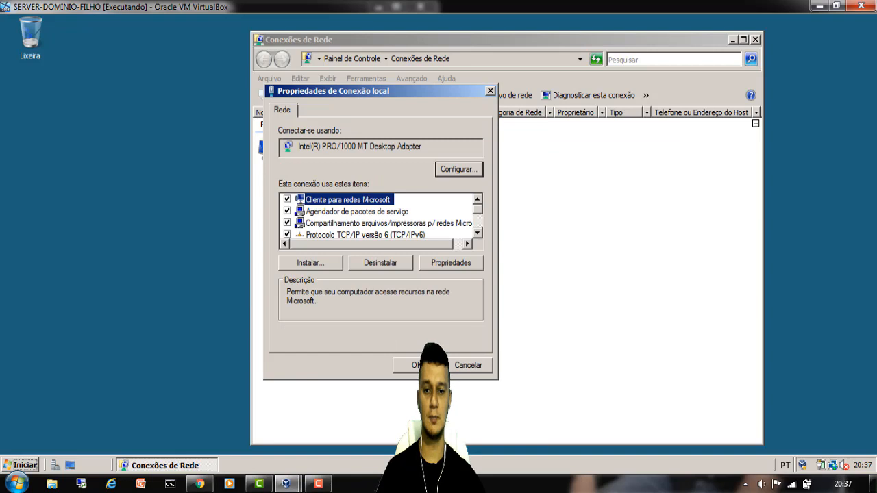
# - Close the connection properties and System window, then launch Server Manager from Start
pyautogui.click(411, 365)
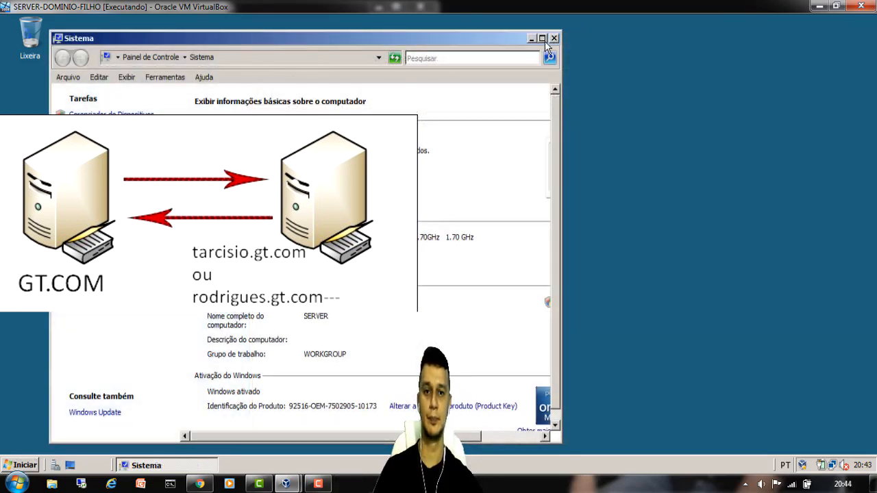
pyautogui.click(551, 40)
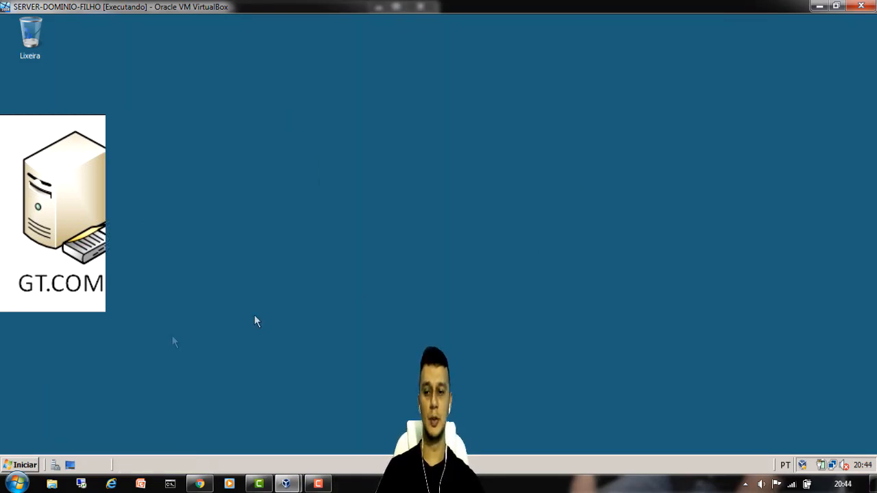
pyautogui.click(21, 466)
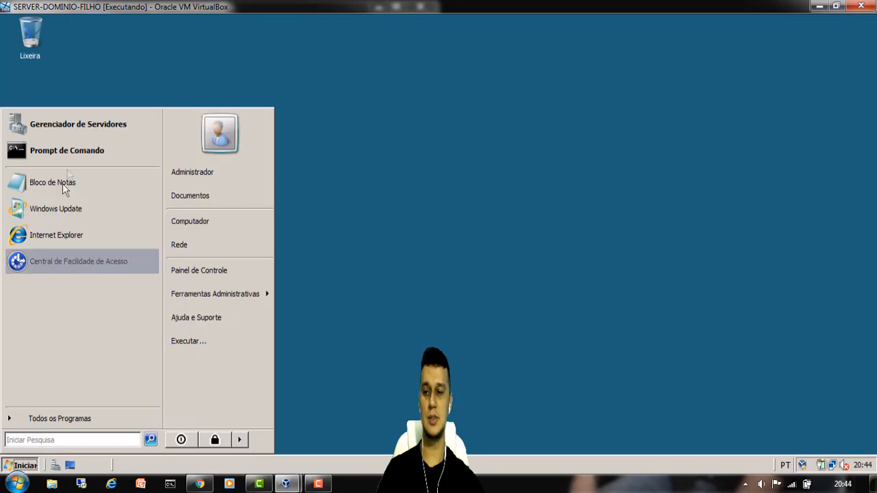
pyautogui.click(81, 124)
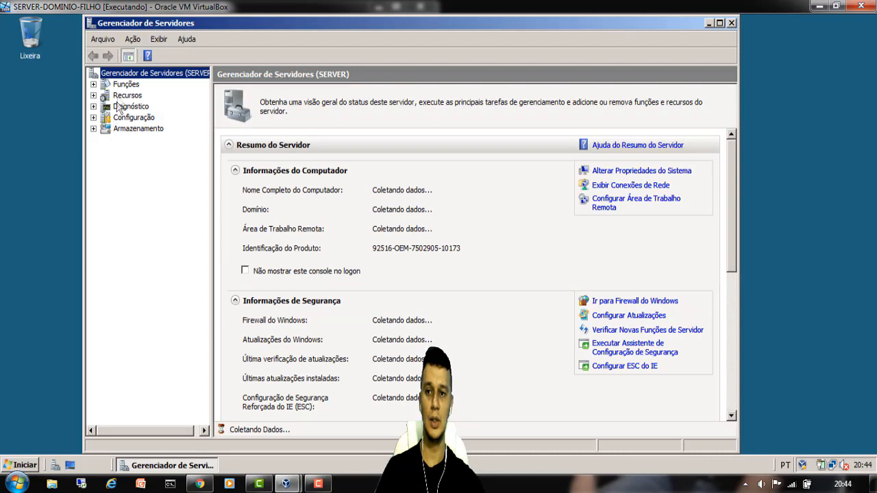
# - Install the Serviços de Domínio Active Directory role through Add Roles and close the wizard
pyautogui.click(124, 85)
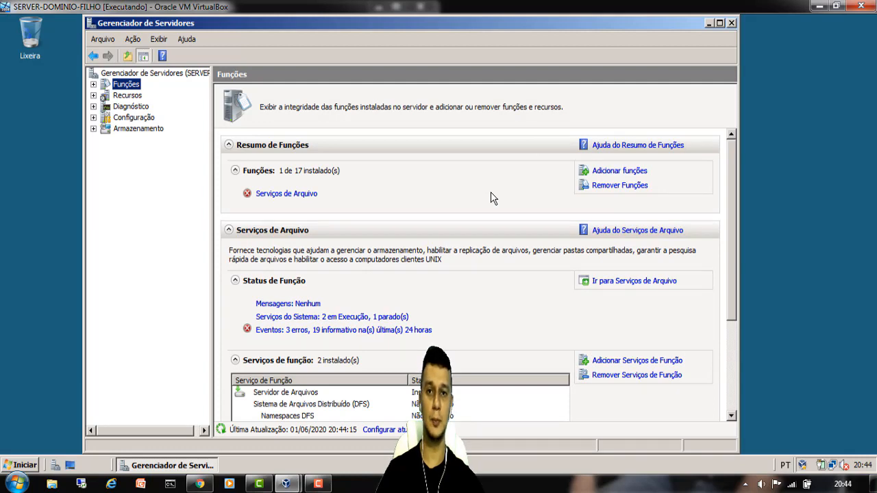
pyautogui.click(612, 172)
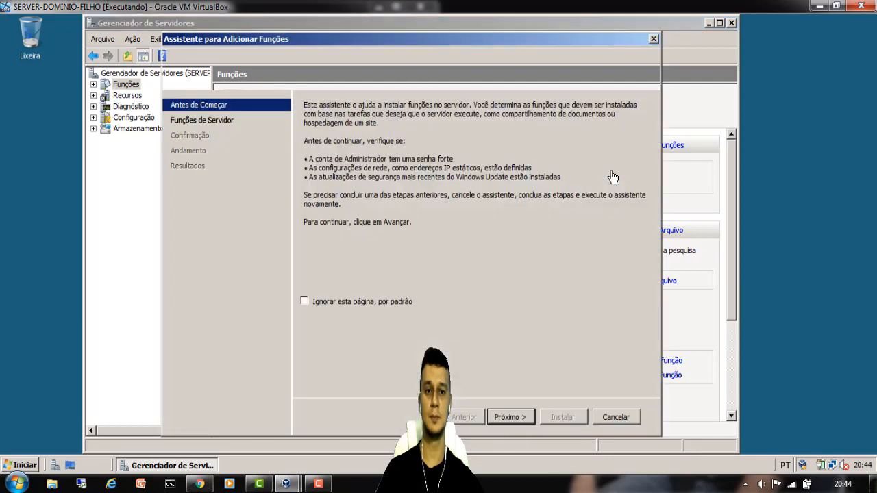
pyautogui.click(525, 418)
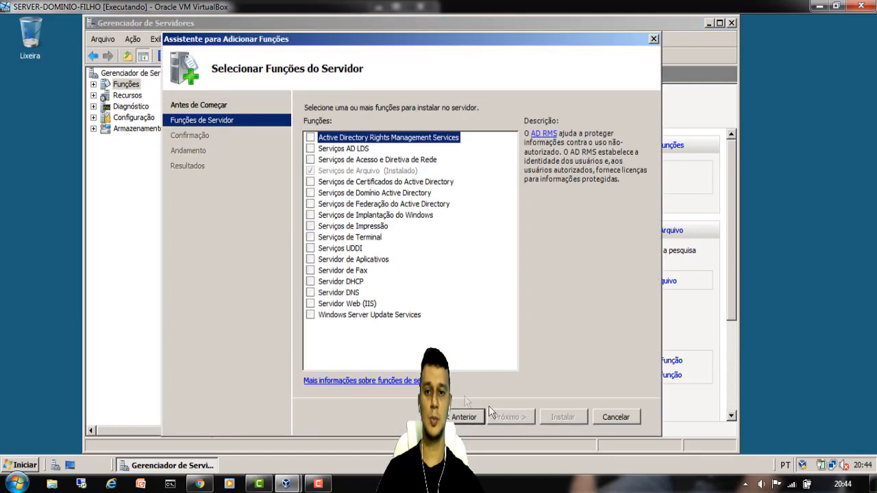
pyautogui.click(316, 194)
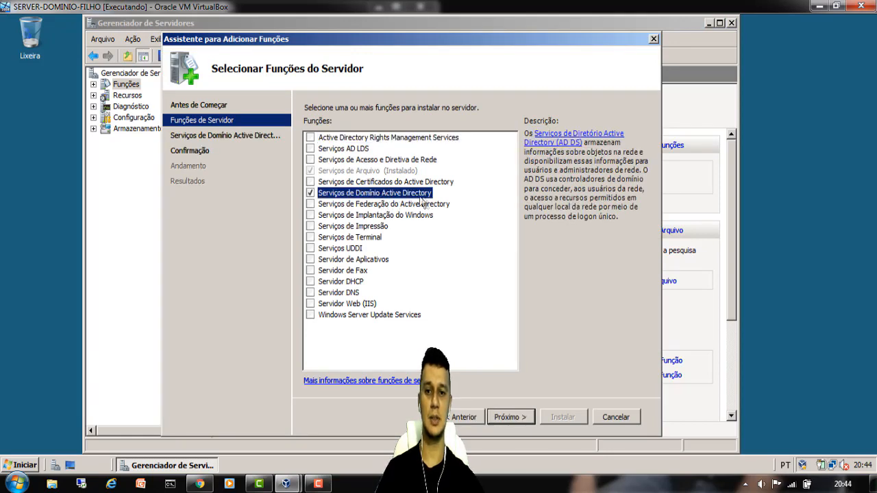
pyautogui.click(518, 418)
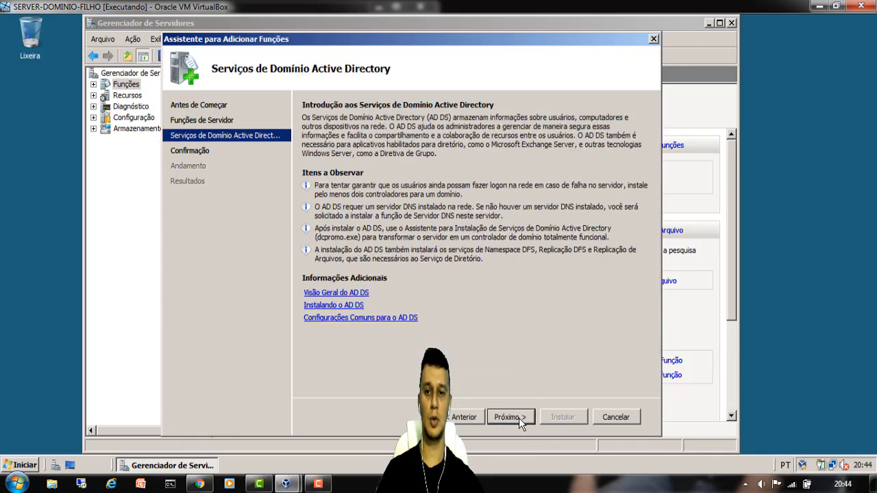
pyautogui.click(511, 418)
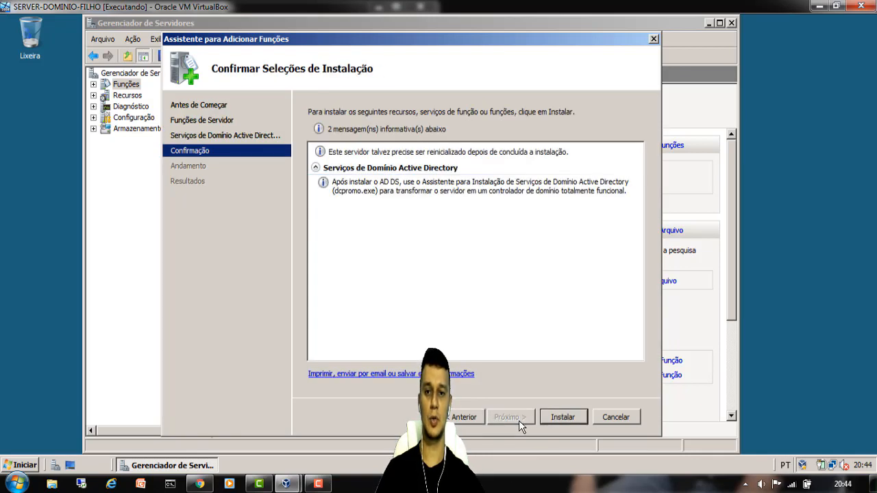
pyautogui.click(562, 418)
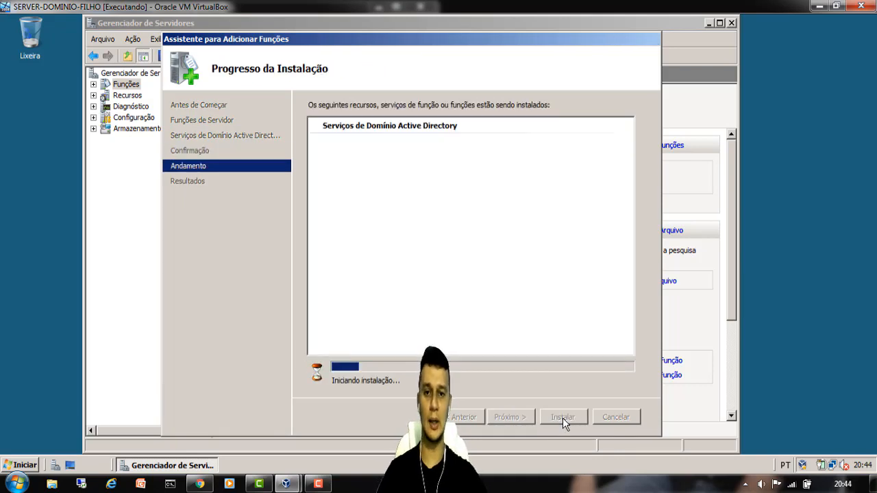
pyautogui.click(318, 484)
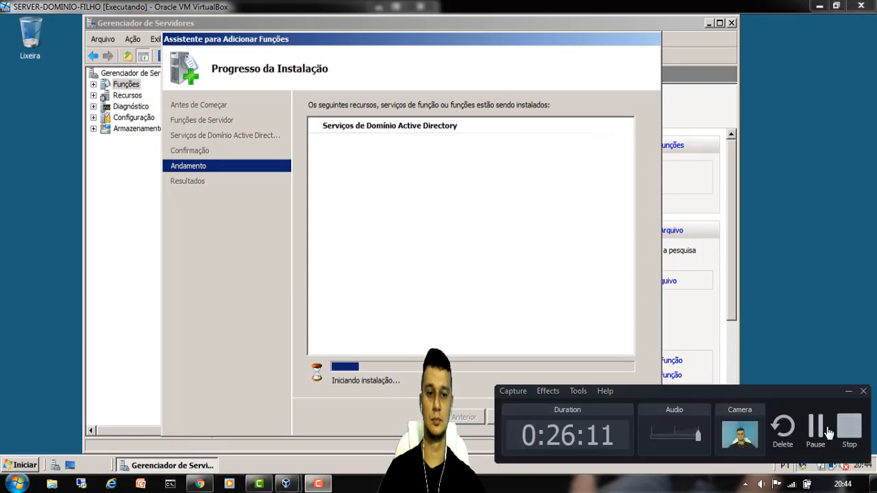
pyautogui.click(815, 429)
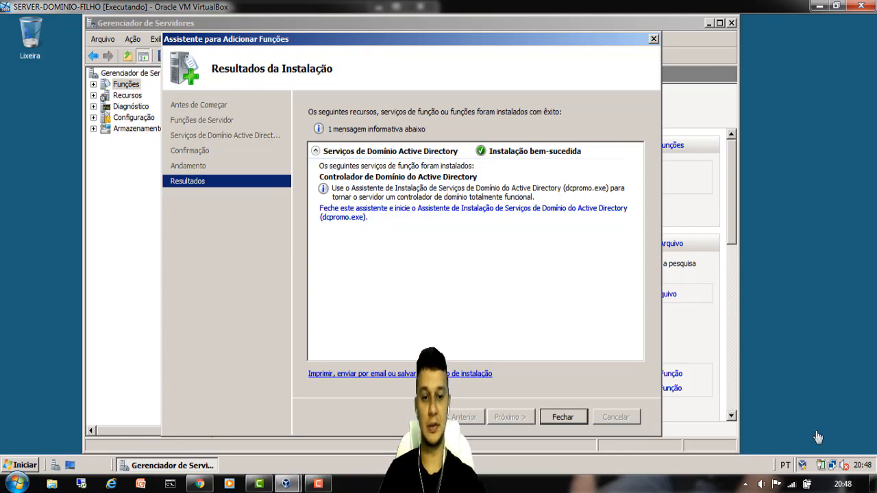
pyautogui.click(564, 417)
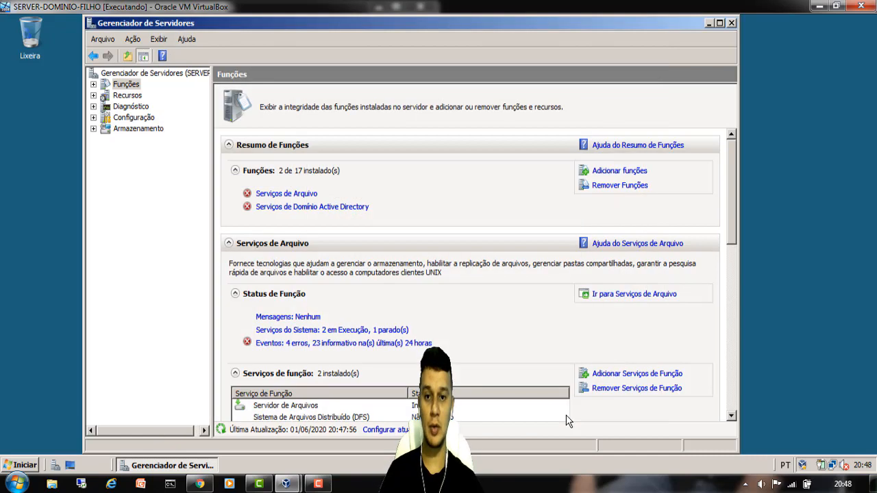
# - Close Server Manager, launch dcpromo, and get past the welcome and OS compatibility pages
pyautogui.click(731, 23)
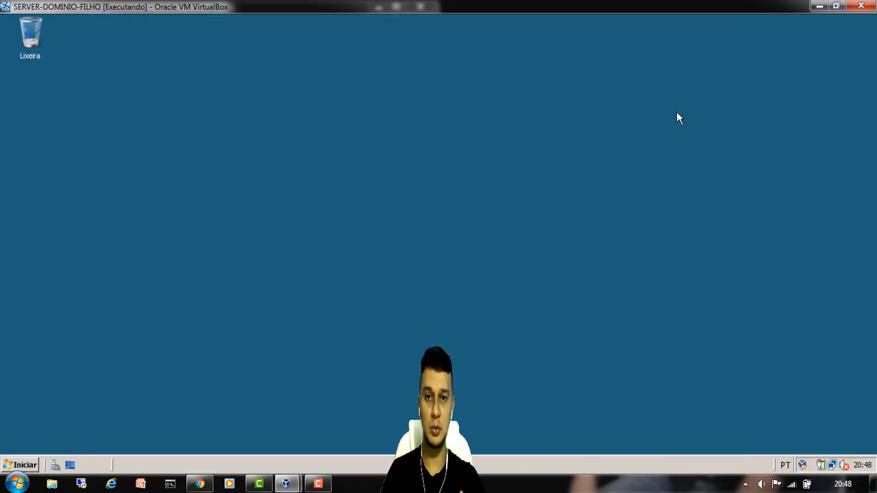
pyautogui.press('super+r')
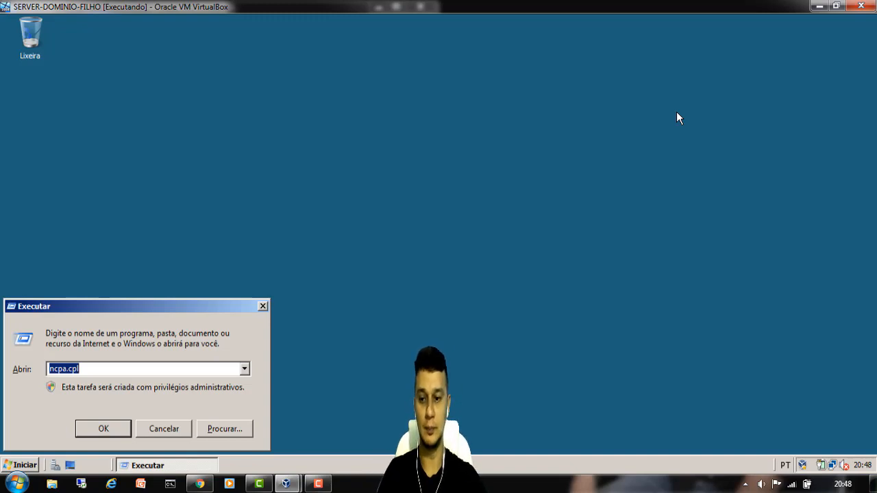
pyautogui.write('d')
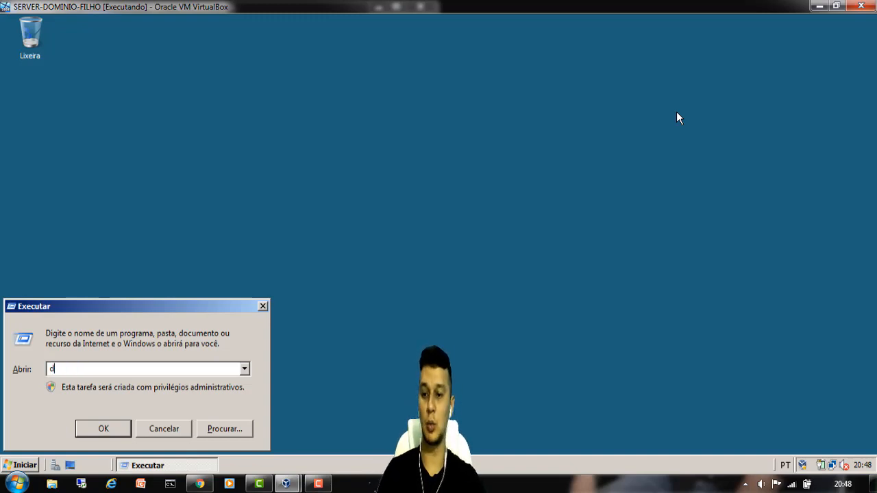
pyautogui.write('cp')
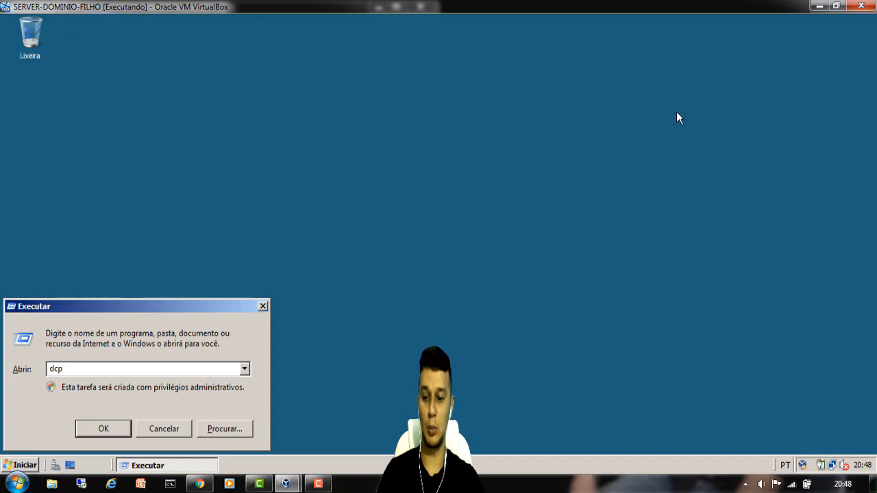
pyautogui.write('romo')
pyautogui.press('Return')
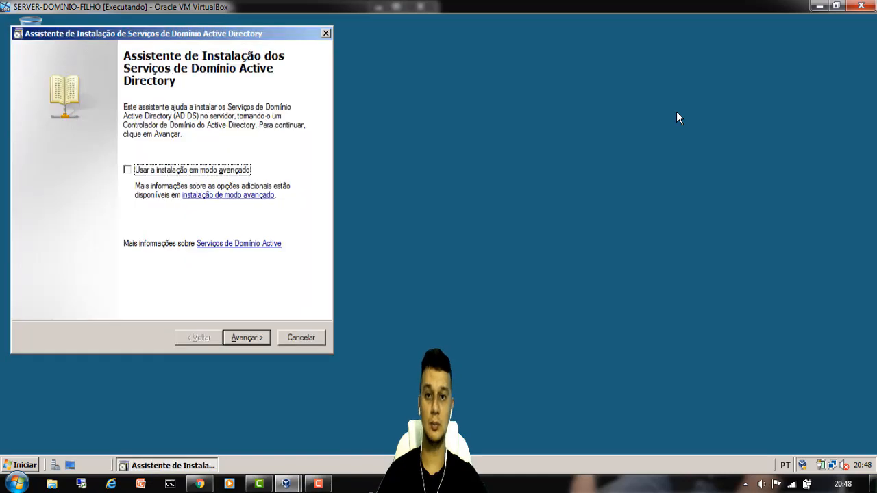
pyautogui.click(252, 337)
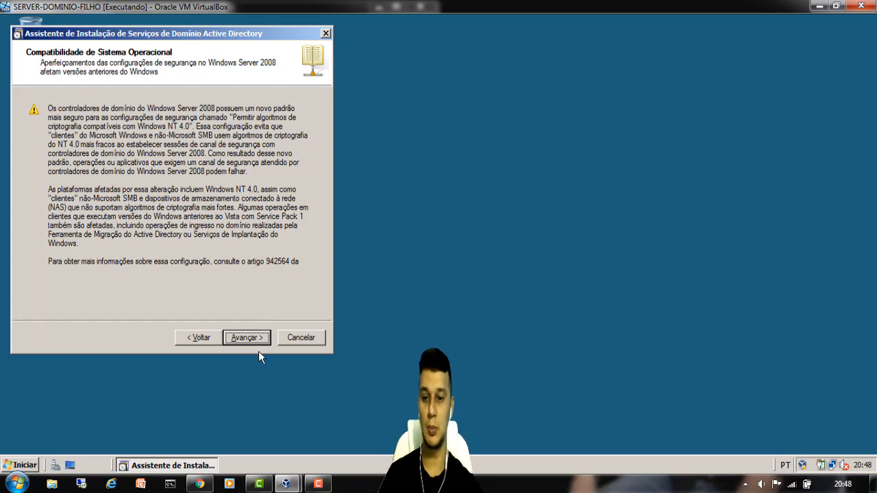
pyautogui.click(250, 339)
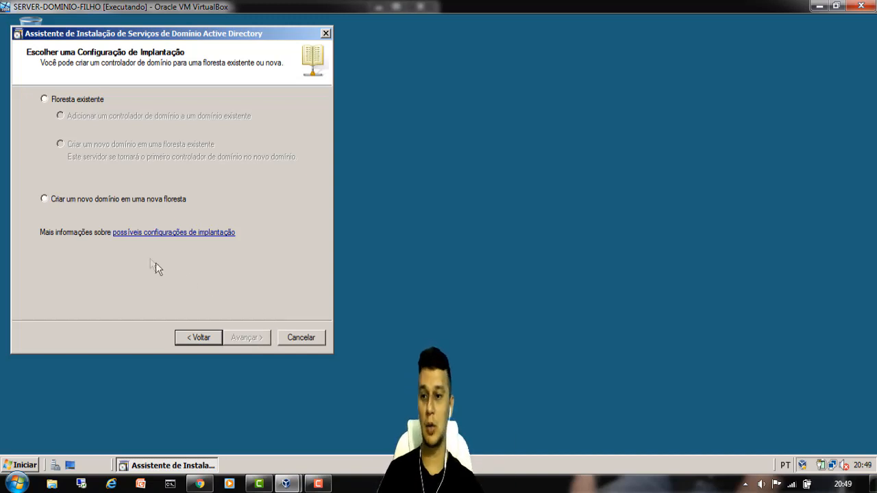
# - Choose Existing forest with a new domain in it, and advance to network credentials
pyautogui.click(79, 201)
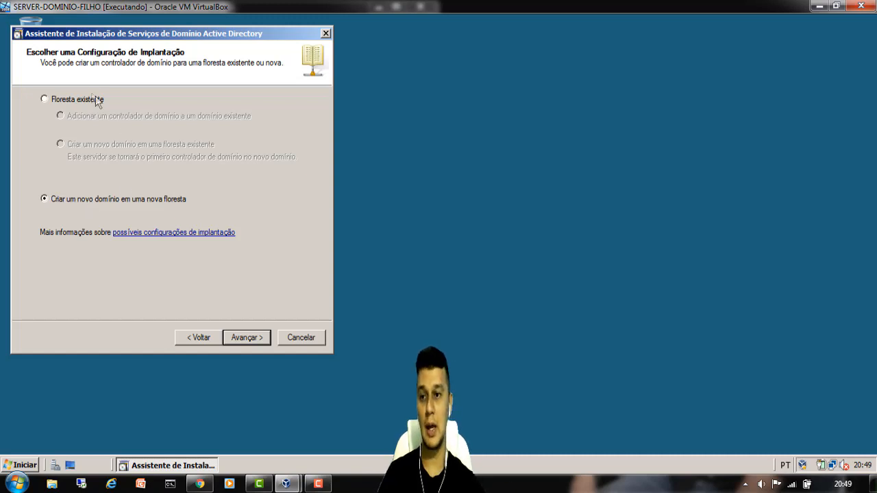
pyautogui.click(43, 100)
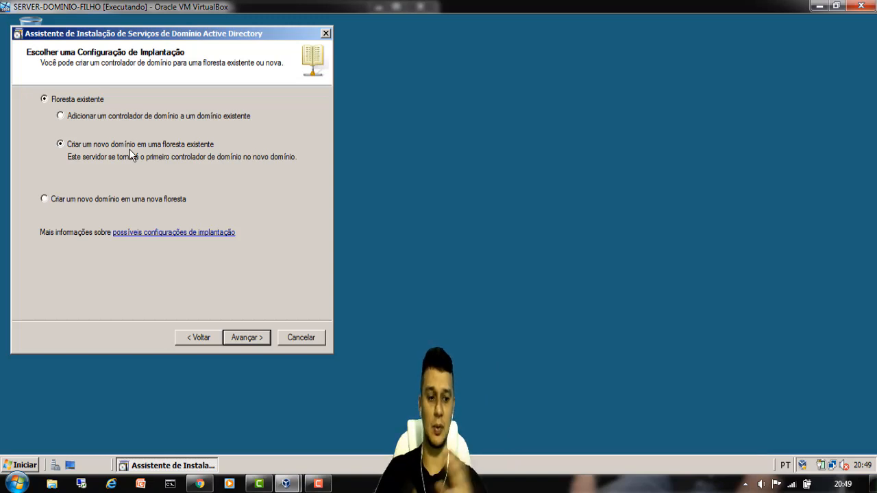
pyautogui.click(246, 337)
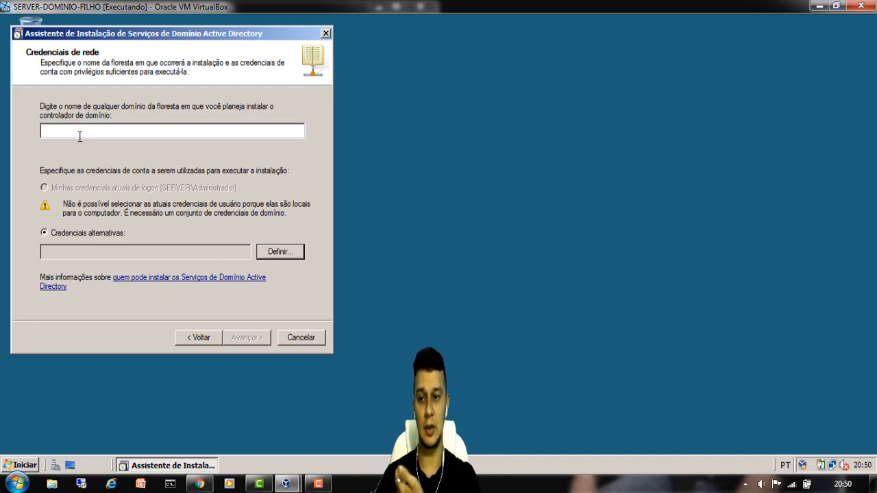
# - Enter forest domain gt.com and set alternative credentials gt\administrador with the account password
pyautogui.write('gt')
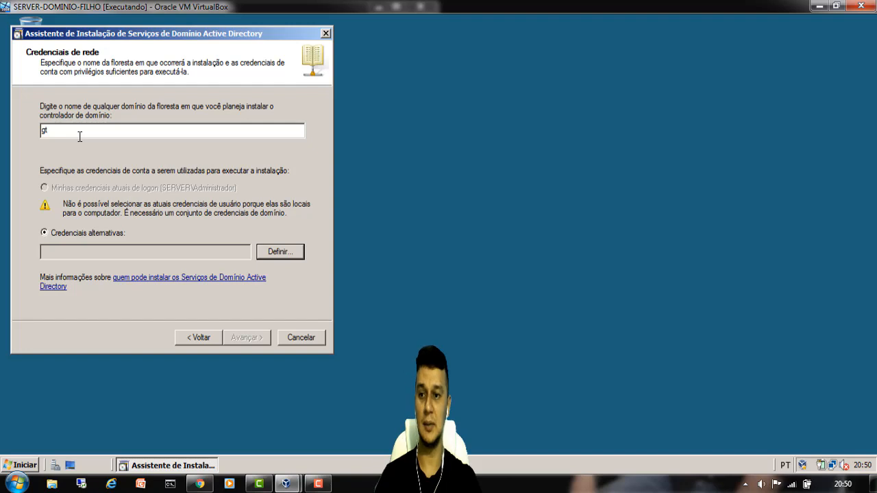
pyautogui.write('.com')
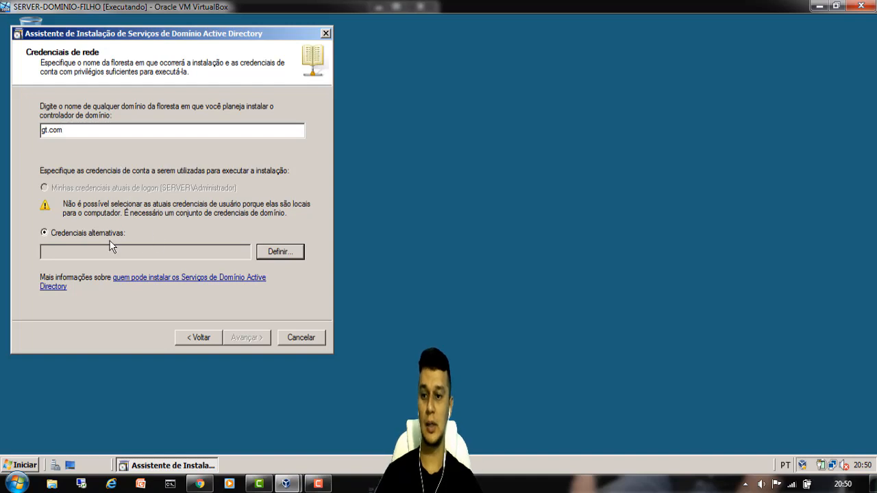
pyautogui.click(294, 252)
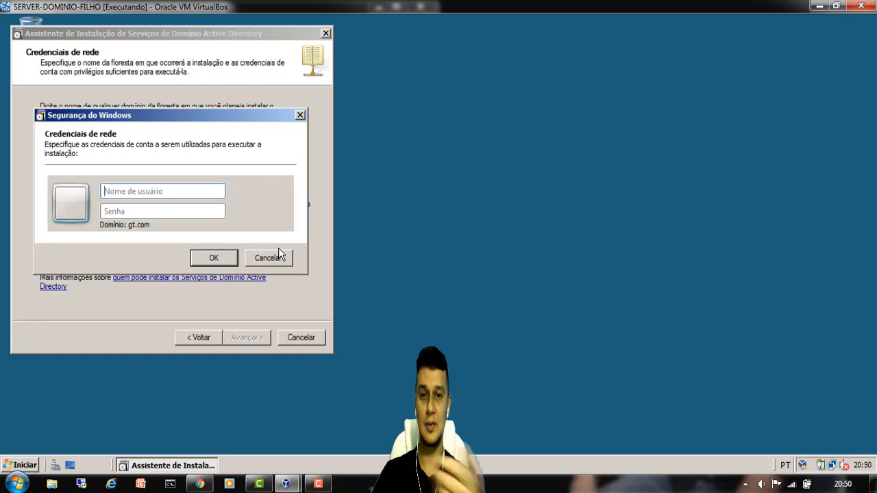
pyautogui.write('gt')
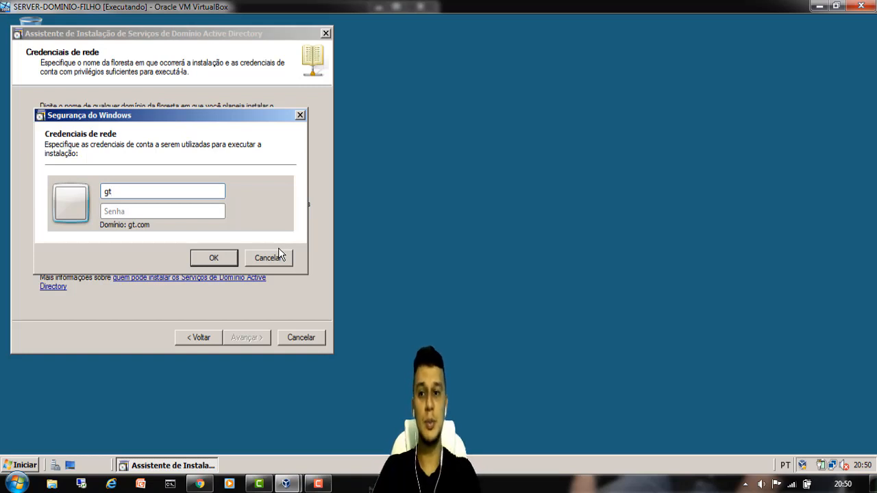
pyautogui.write('\\adminis')
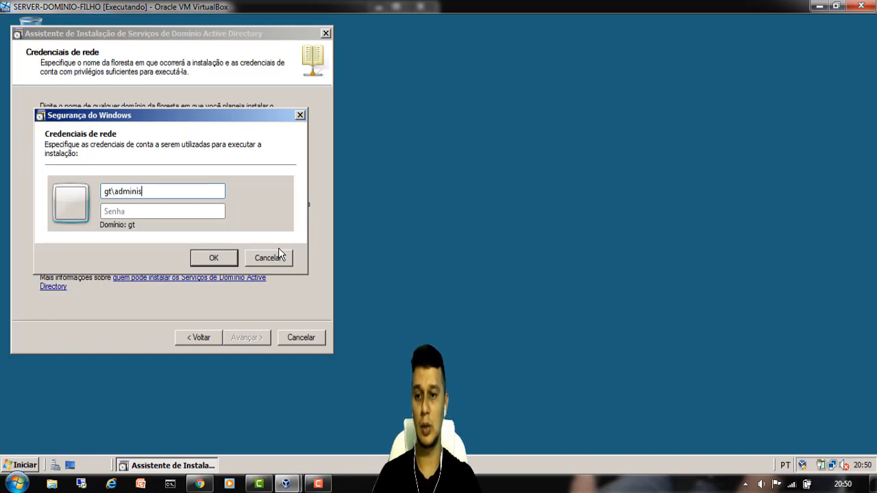
pyautogui.write('trador')
pyautogui.press('Tab')
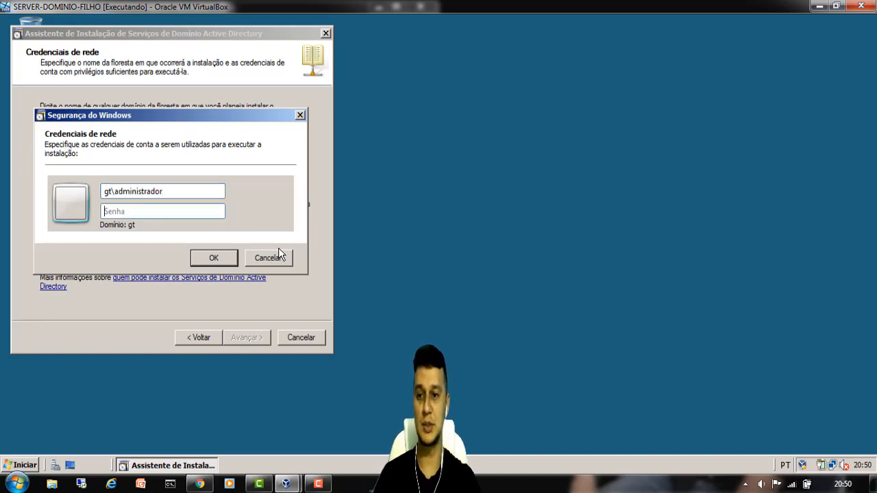
pyautogui.write('****')
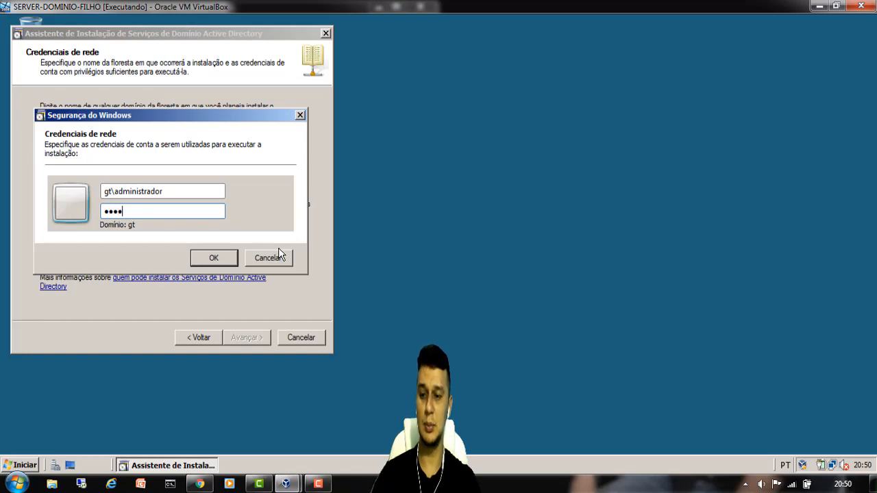
pyautogui.write('*****')
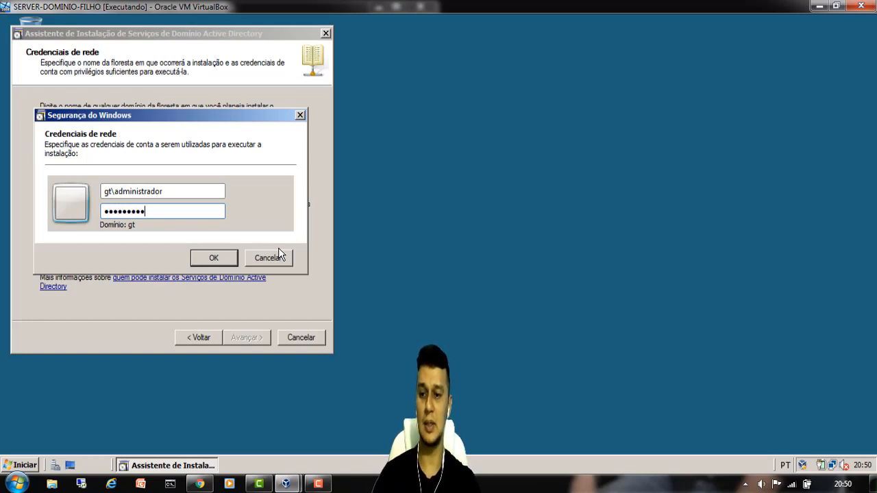
pyautogui.click(207, 259)
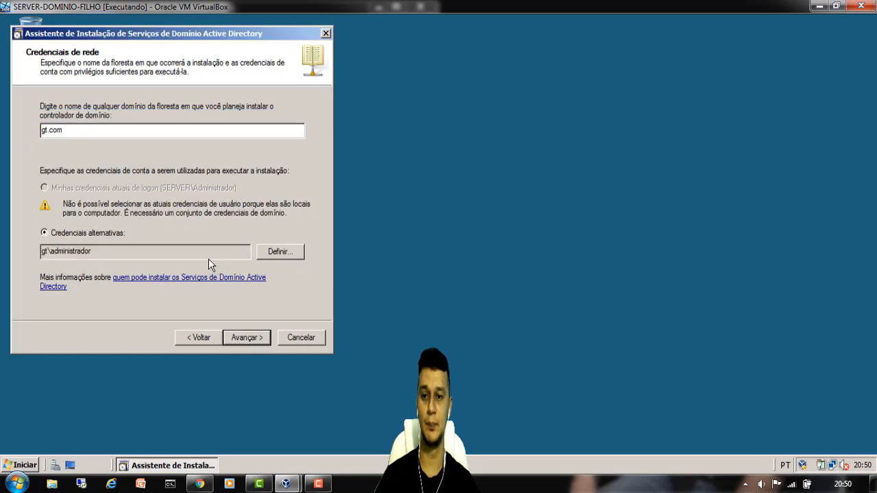
pyautogui.moveTo(104, 132); pyautogui.dragTo(9, 128)
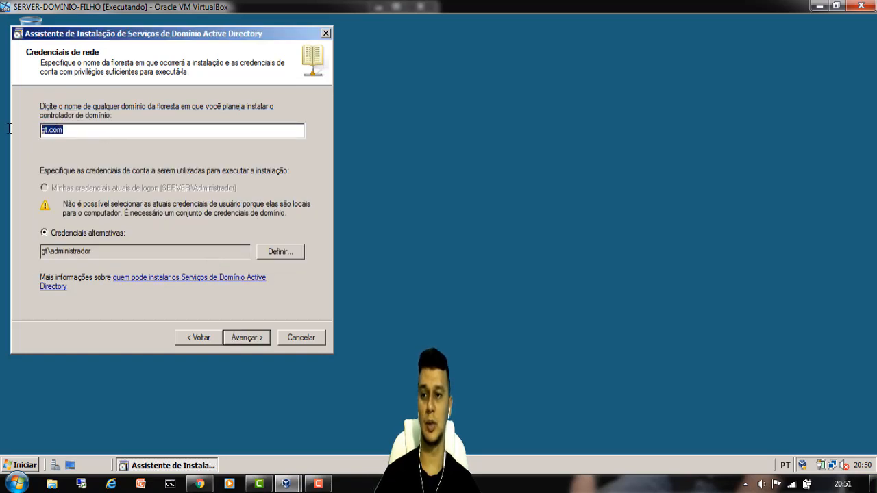
pyautogui.click(108, 252)
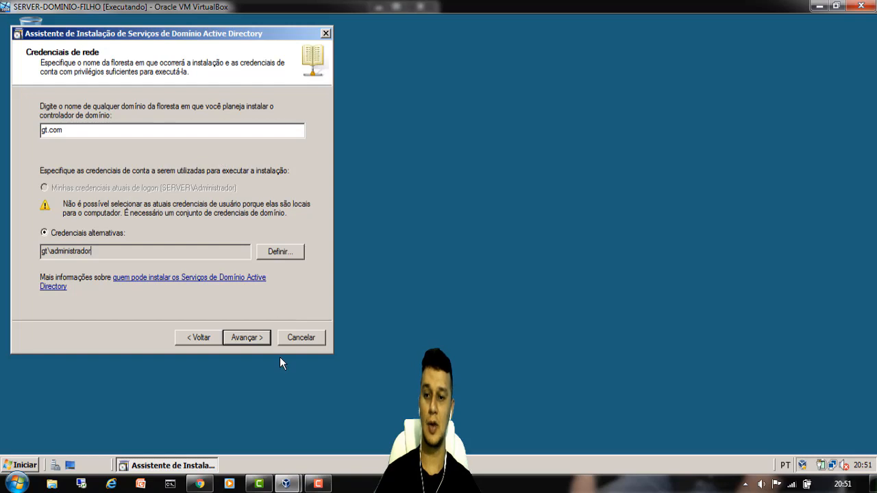
# - Enter parent domain gt.com and child label tarcisio, producing tarcisio.gt.com
pyautogui.click(248, 337)
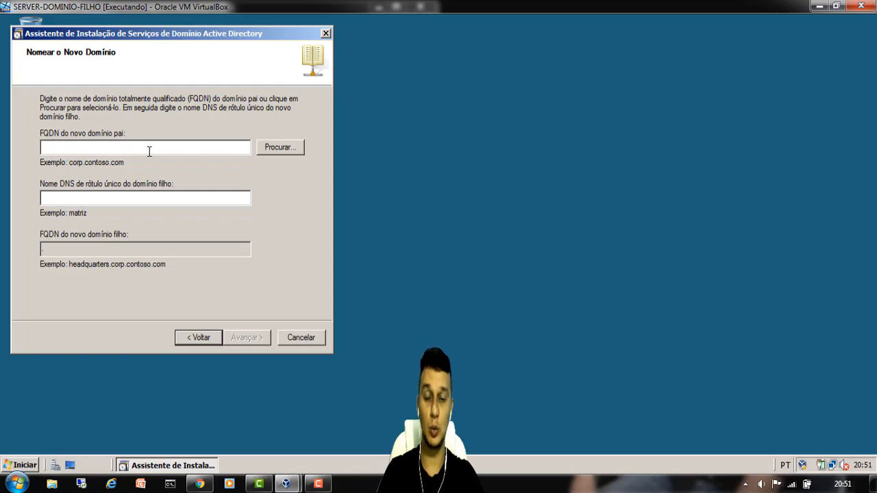
pyautogui.write('gt')
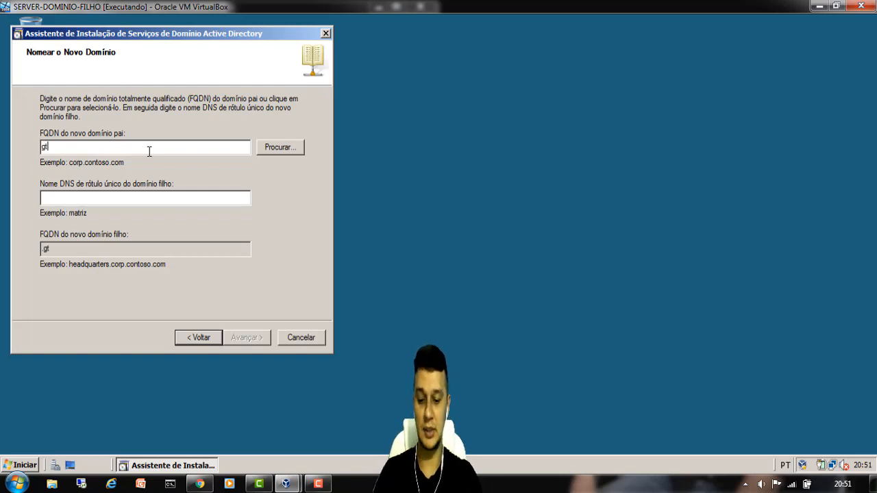
pyautogui.write('.com')
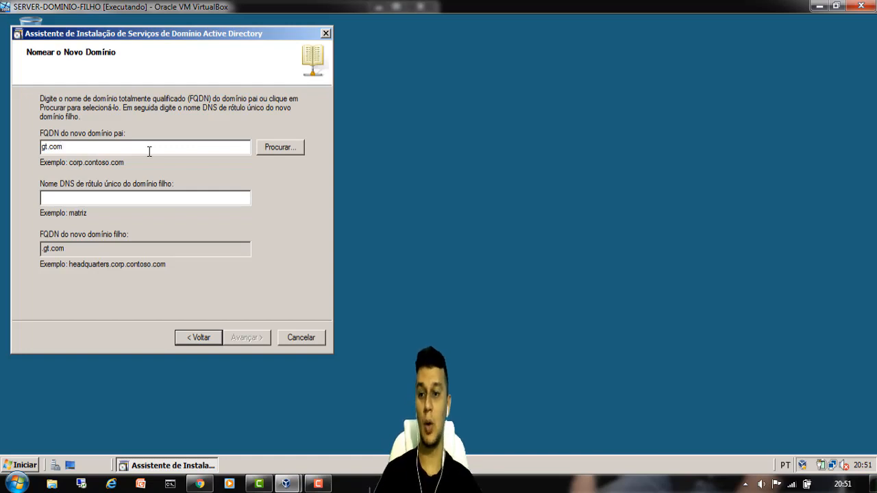
pyautogui.click(57, 197)
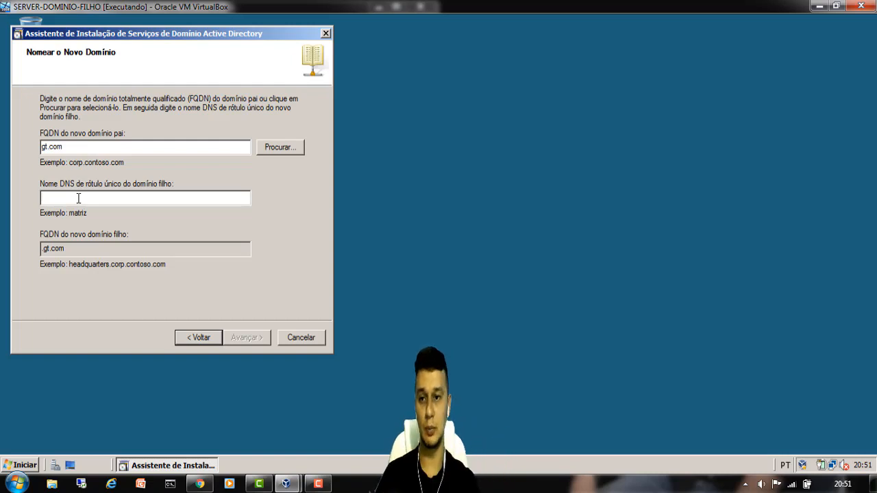
pyautogui.write('tarcisio')
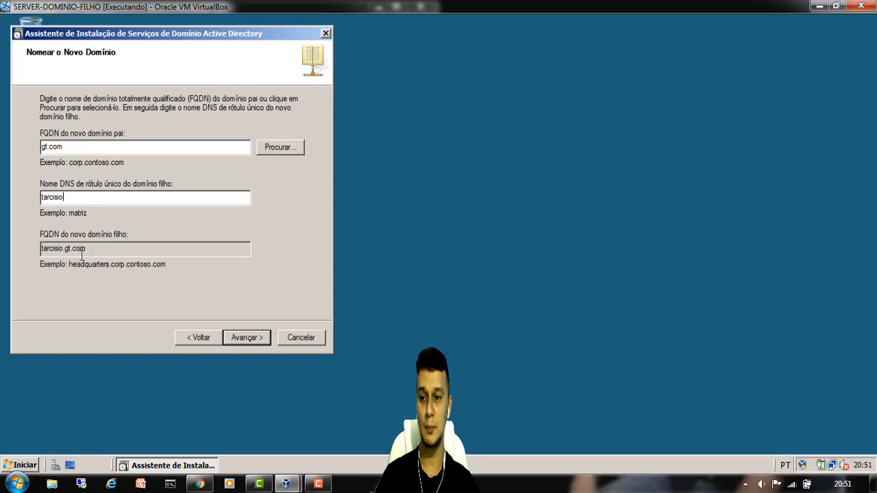
pyautogui.moveTo(42, 251); pyautogui.dragTo(92, 254)
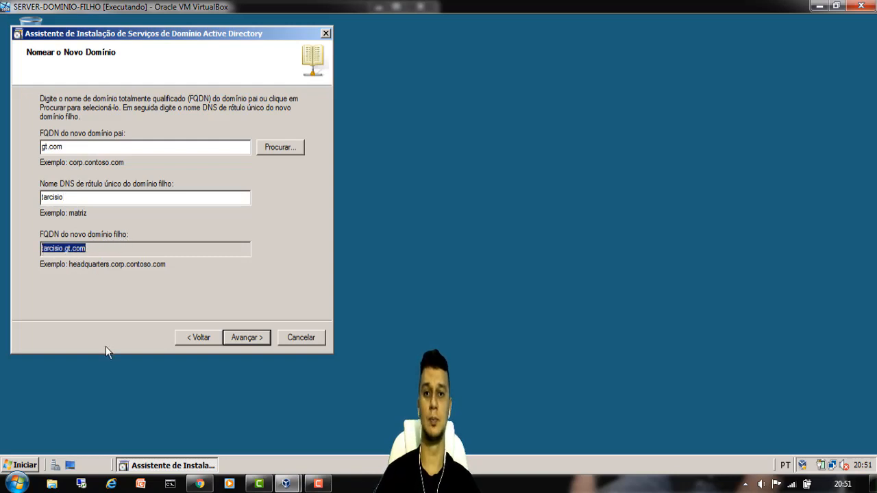
# - Validate the tarcisio.gt.com name and accept the Default-First-Site-Name site
pyautogui.click(251, 337)
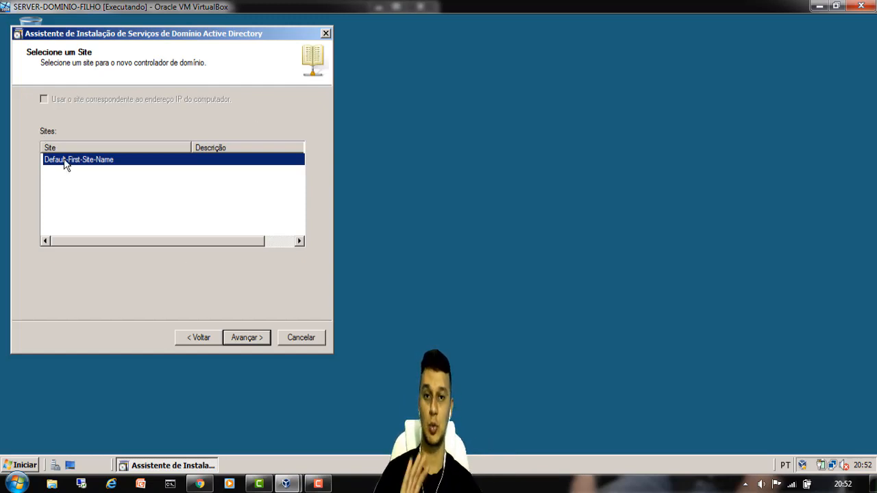
pyautogui.click(256, 339)
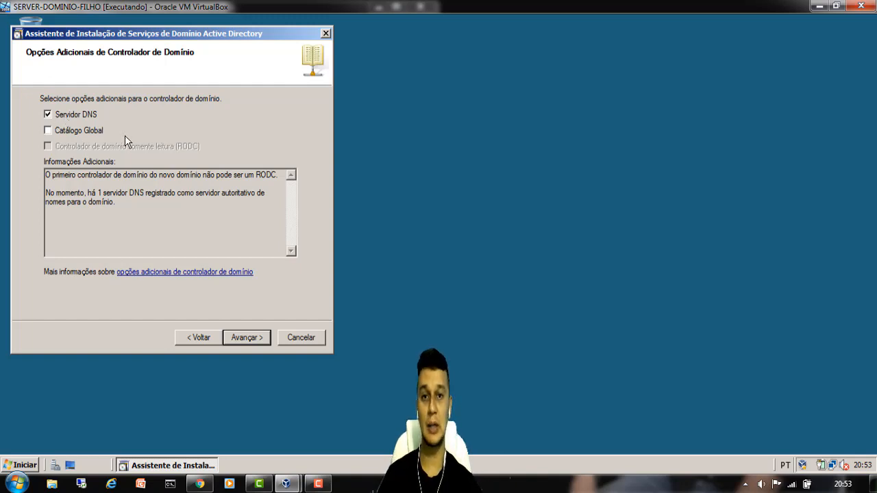
# - Add the Global Catalog option alongside DNS Server for the new domain controller
pyautogui.click(48, 130)
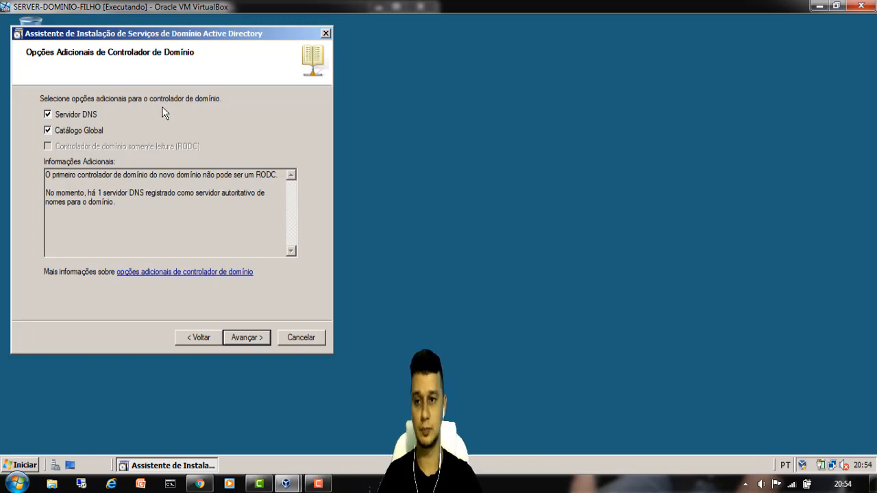
pyautogui.click(247, 337)
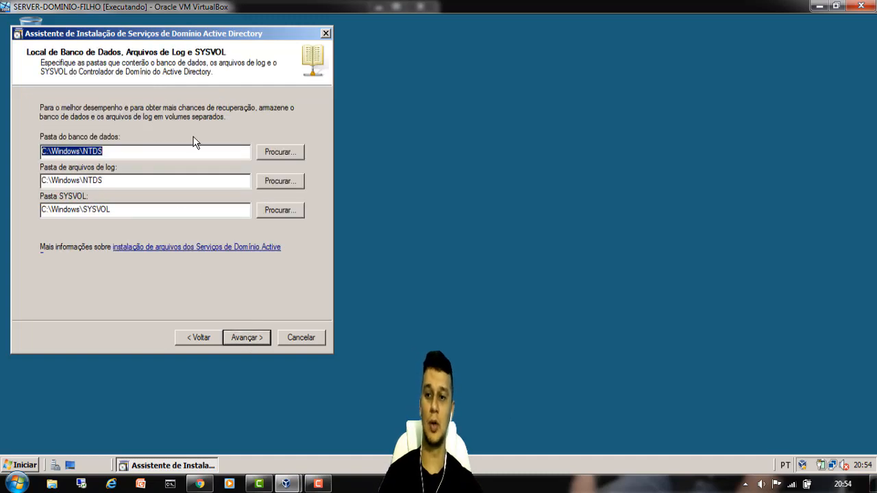
# - Keep the default NTDS and SYSVOL folders, then enter and confirm the restore-mode password
pyautogui.click(165, 181)
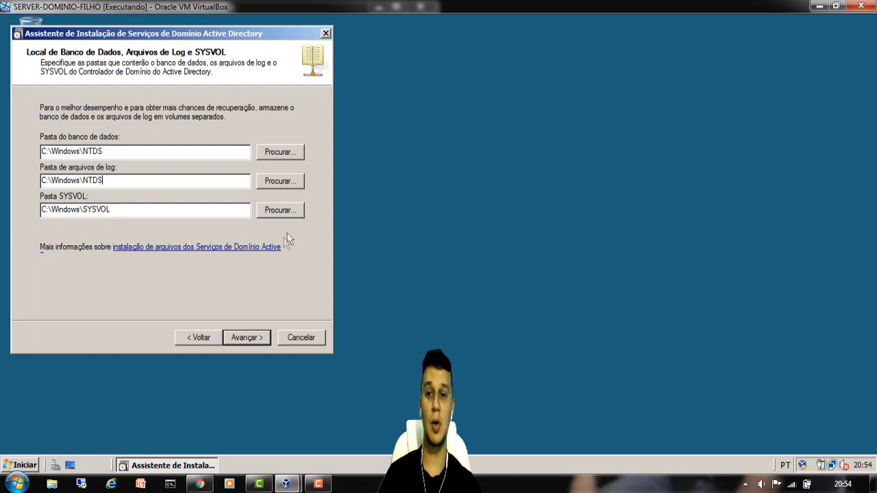
pyautogui.click(253, 337)
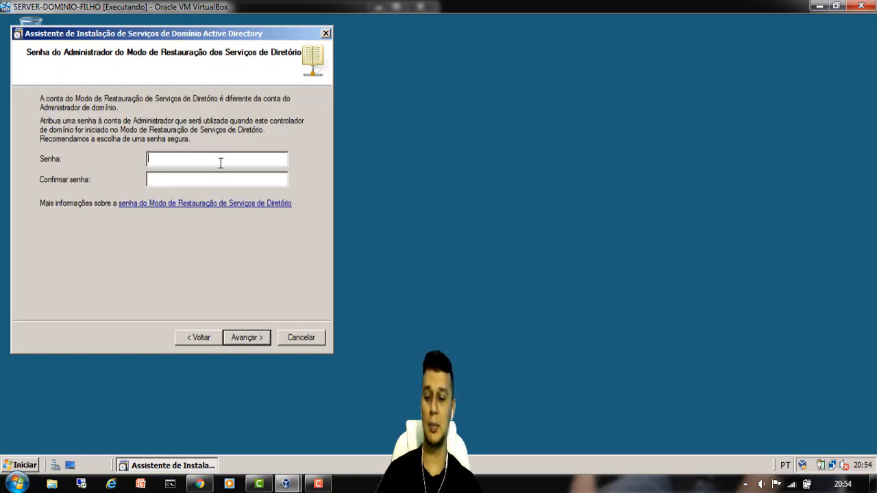
pyautogui.write('****')
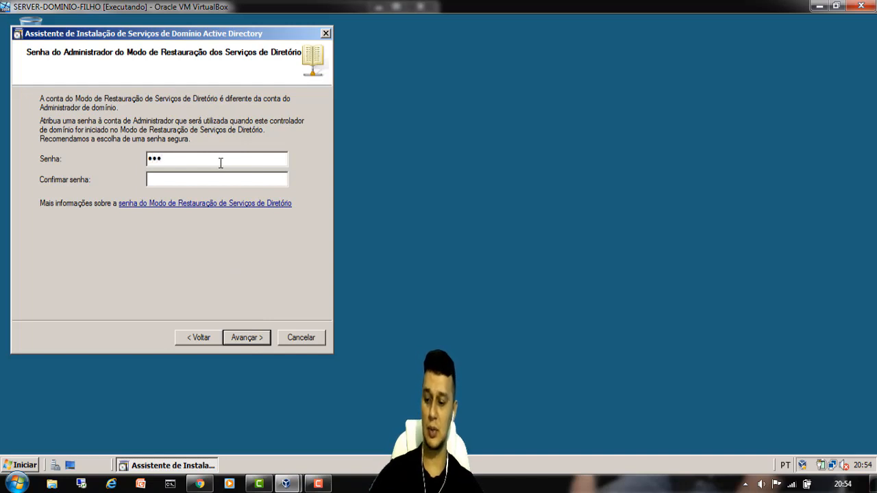
pyautogui.write('***')
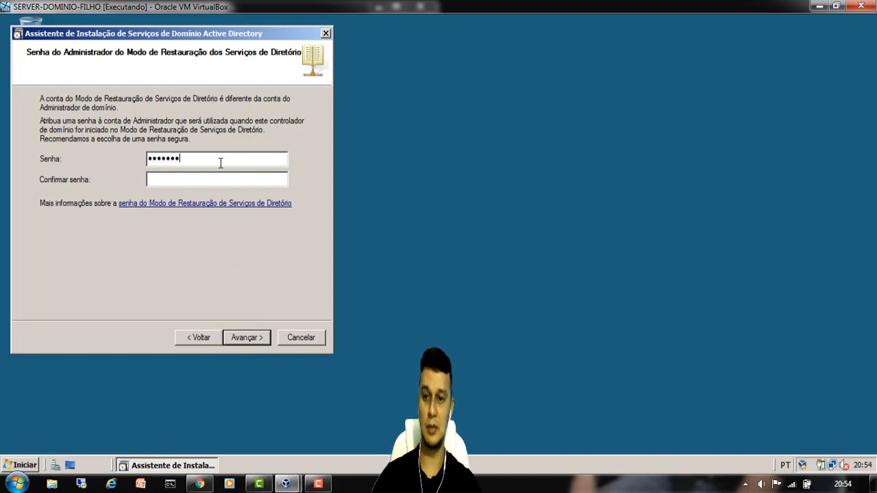
pyautogui.press('Tab')
pyautogui.write('***')
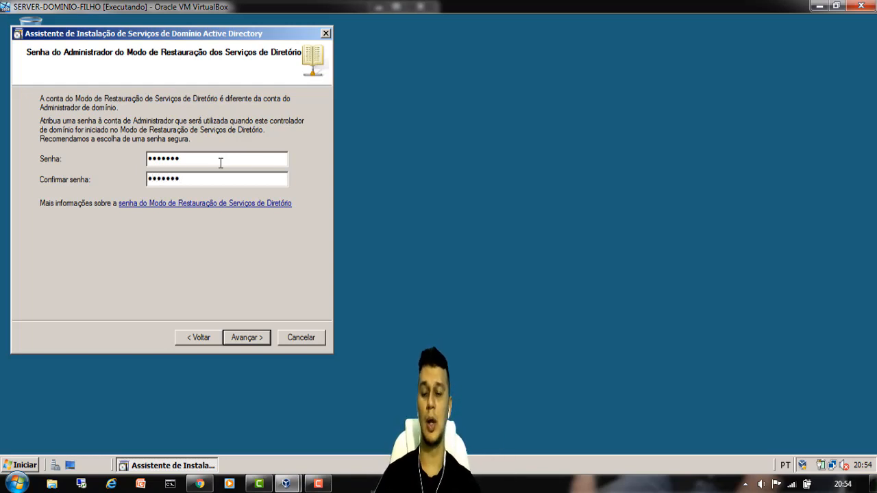
pyautogui.click(264, 343)
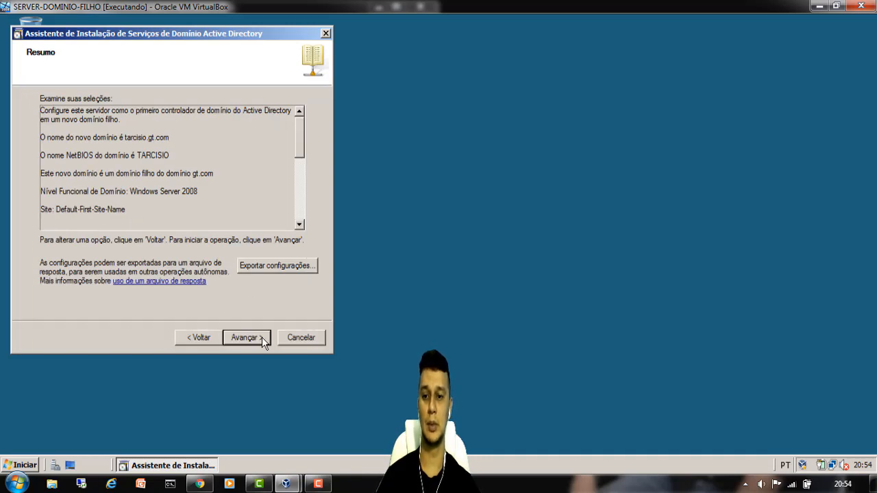
# - Review the tarcisio.gt.com summary and start the Active Directory installation
pyautogui.moveTo(300, 125)
pyautogui.mouseDown()
pyautogui.moveTo(302, 154)
pyautogui.moveTo(303, 125)
pyautogui.mouseUp()
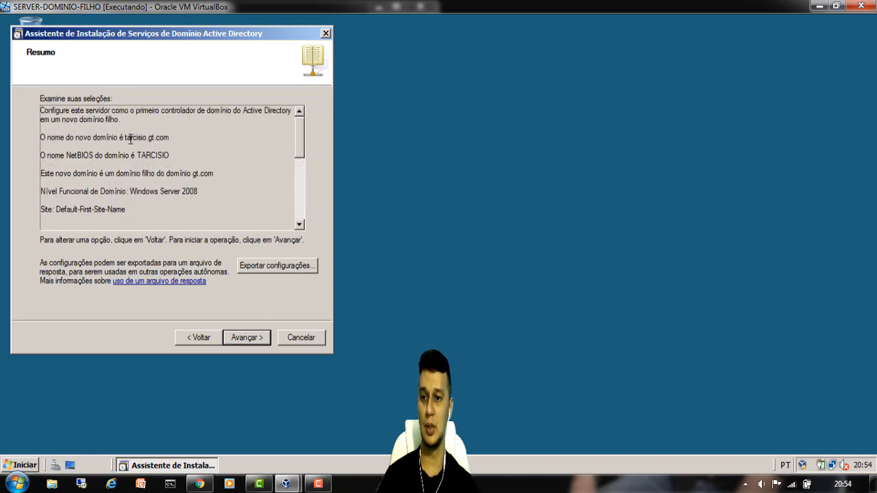
pyautogui.moveTo(127, 137); pyautogui.dragTo(165, 143)
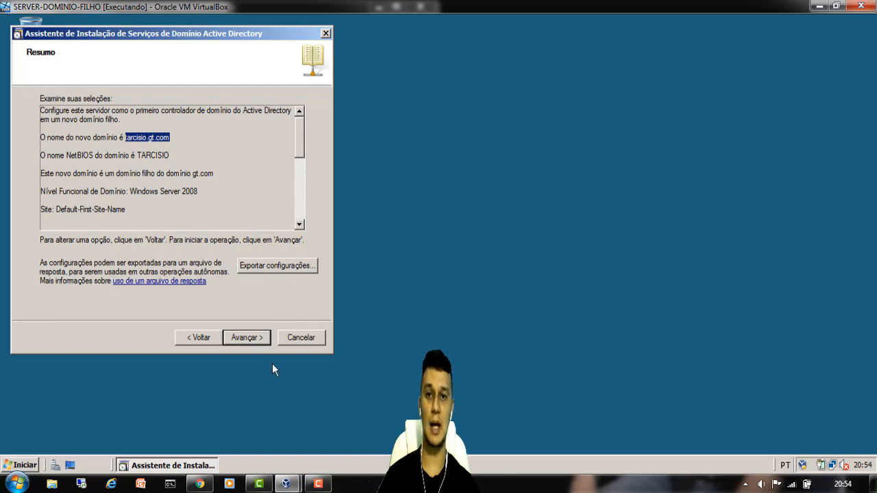
pyautogui.click(252, 337)
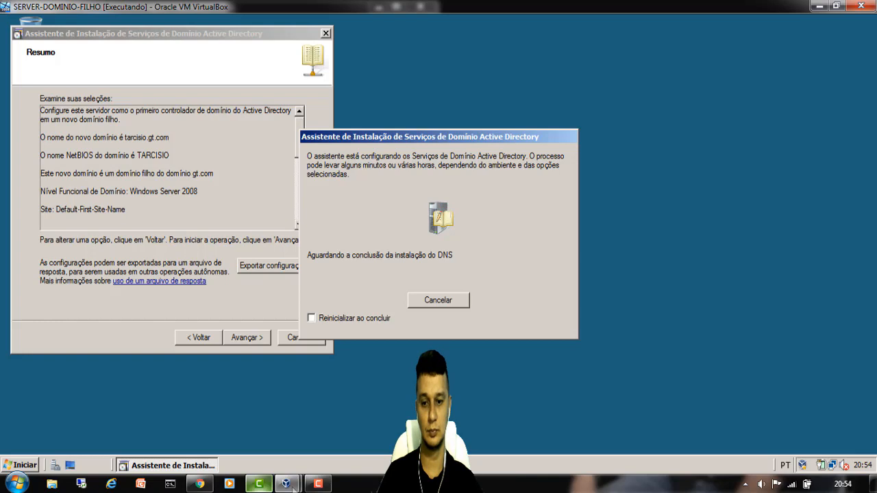
# - Decline reinstalling the existing tarcisio.gt.com domain and dismiss the installation failure error
pyautogui.click(318, 484)
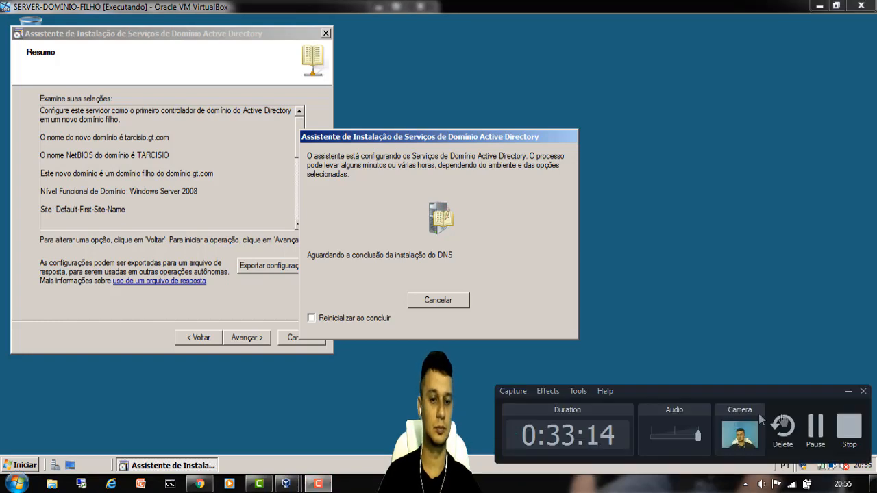
pyautogui.click(824, 429)
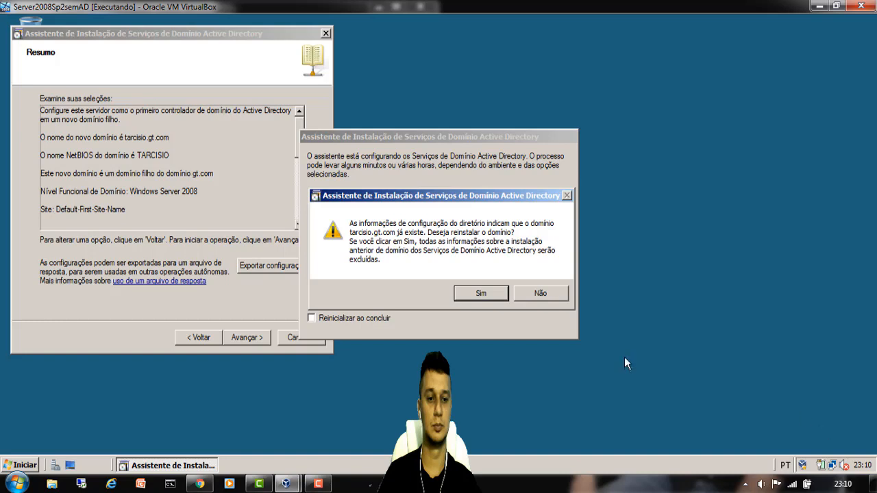
pyautogui.click(549, 295)
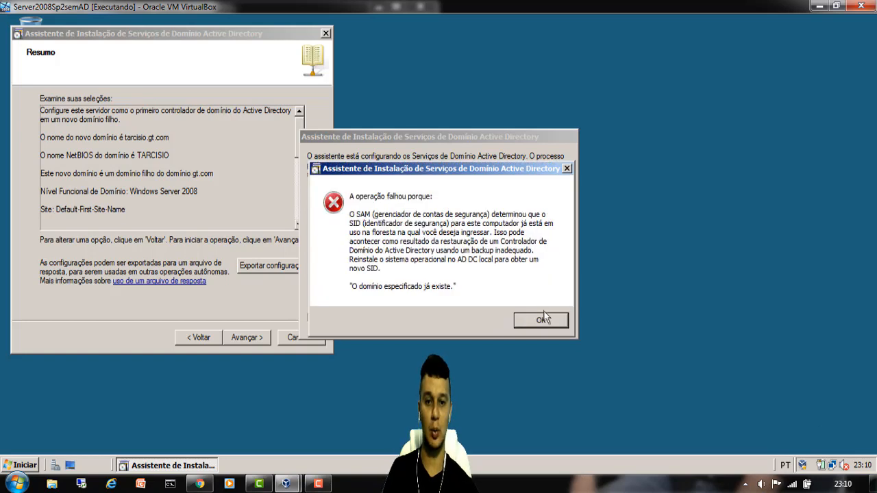
pyautogui.click(541, 321)
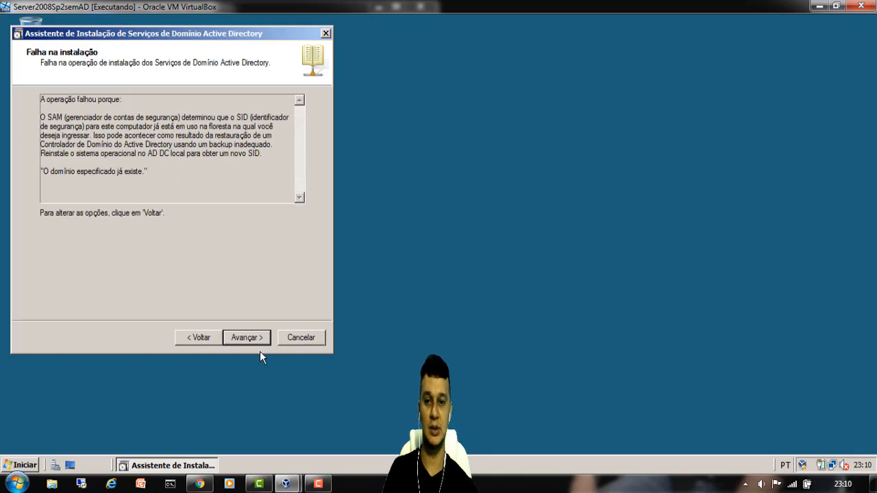
# - Step back through summary, password and folder pages to additional domain controller options
pyautogui.click(200, 339)
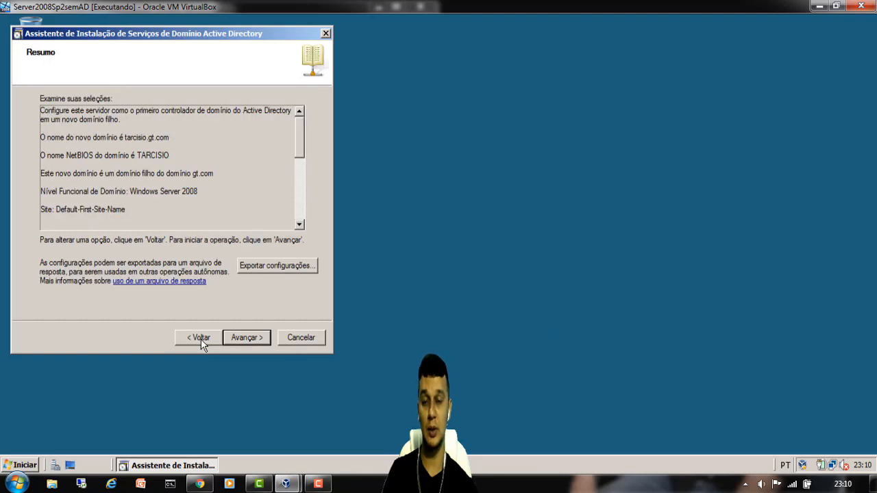
pyautogui.click(201, 339)
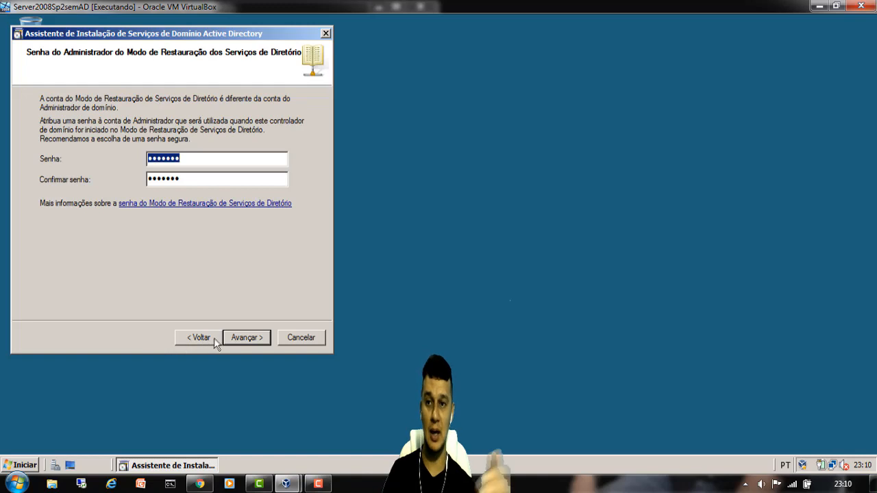
pyautogui.click(201, 339)
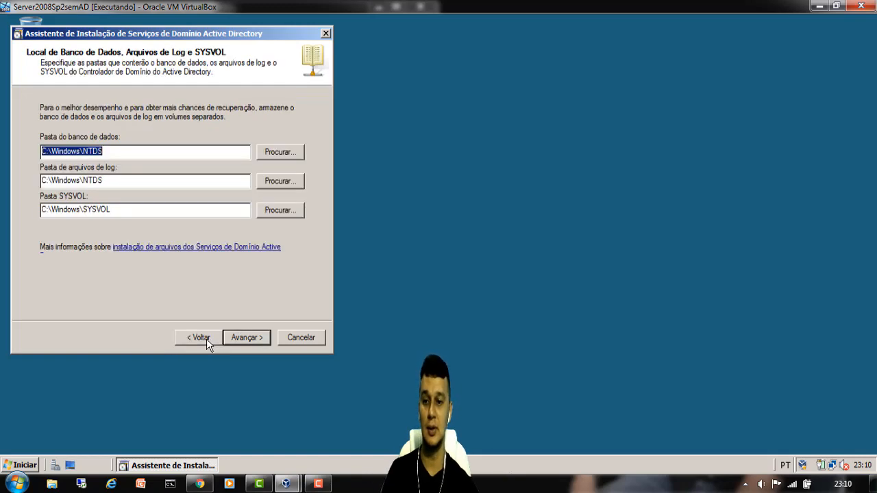
pyautogui.click(201, 338)
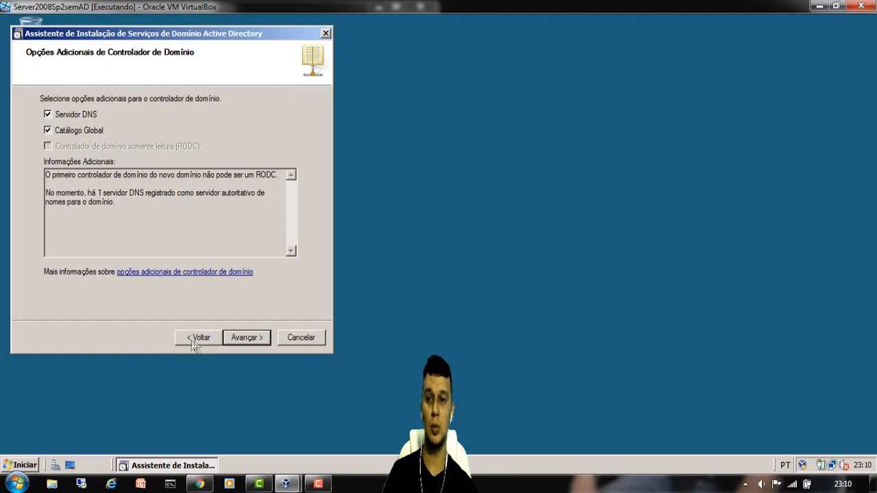
# - Return to the domain naming page and replace child label tarcisio with rodrigues
pyautogui.click(196, 340)
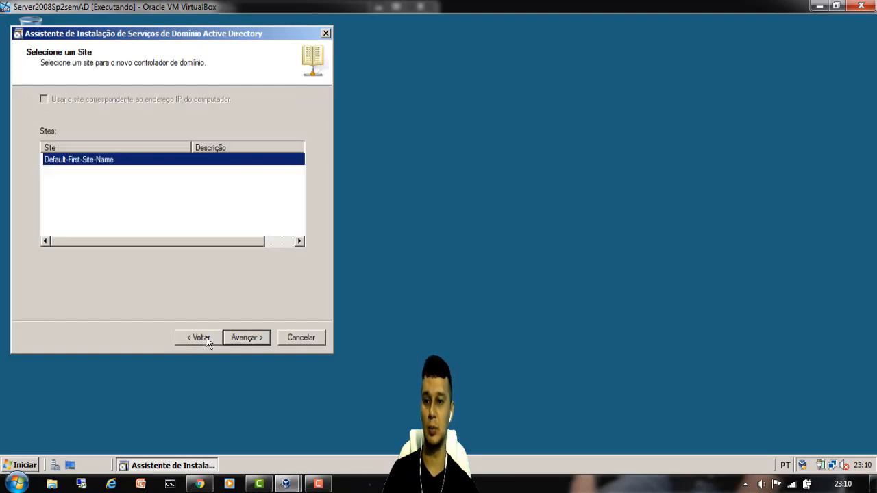
pyautogui.click(203, 339)
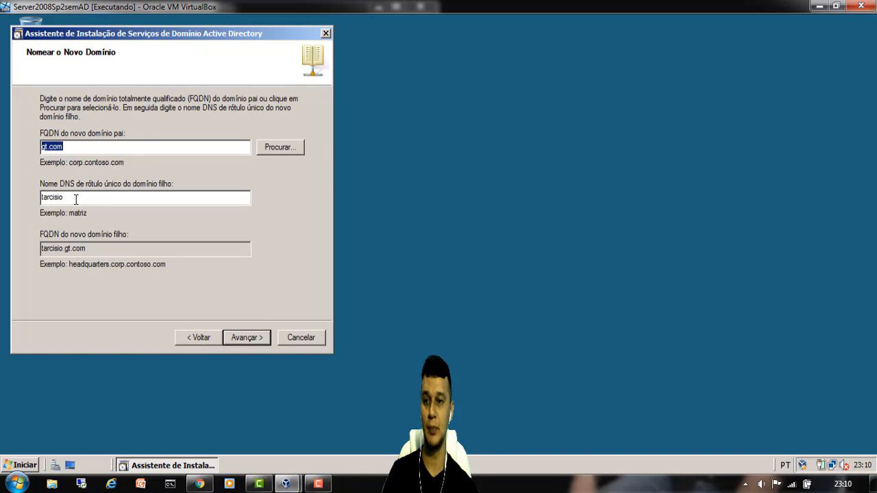
pyautogui.moveTo(76, 200); pyautogui.dragTo(22, 197)
pyautogui.press('BackSpace')
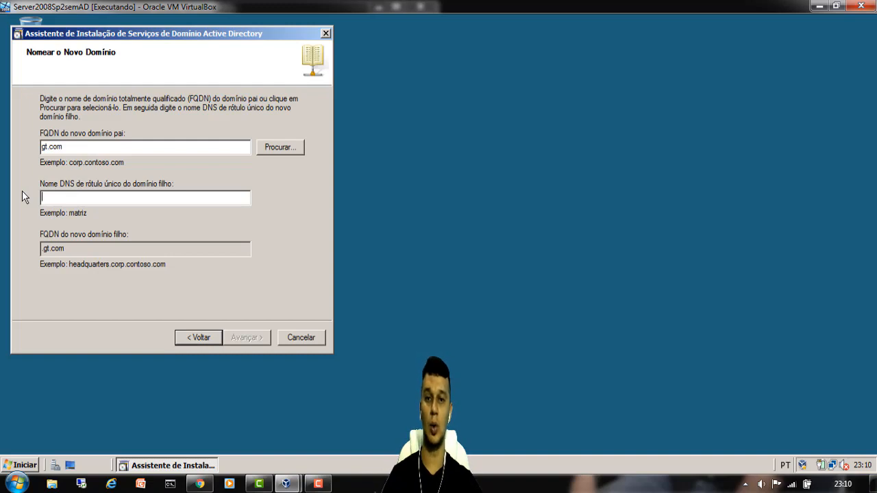
pyautogui.write('rodrigues')
pyautogui.click(266, 338)
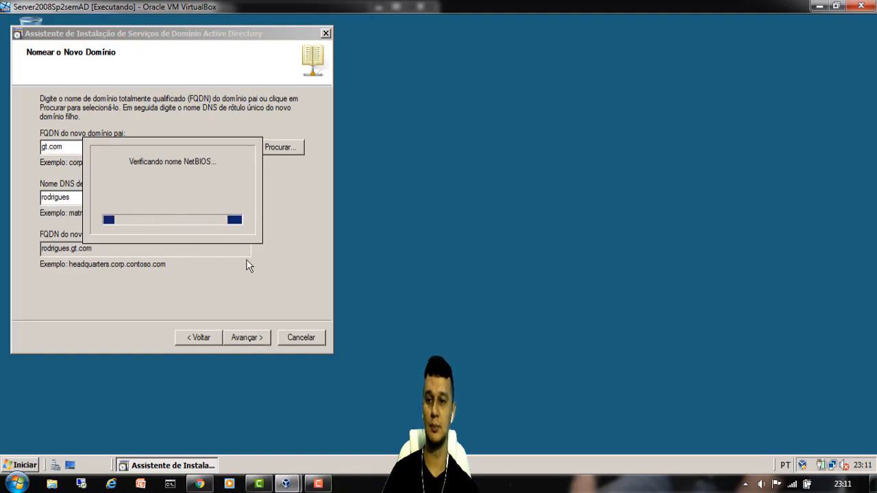
# - Accept the default site, DC options, database folders and restore password to install rodrigues.gt.com
pyautogui.click(248, 337)
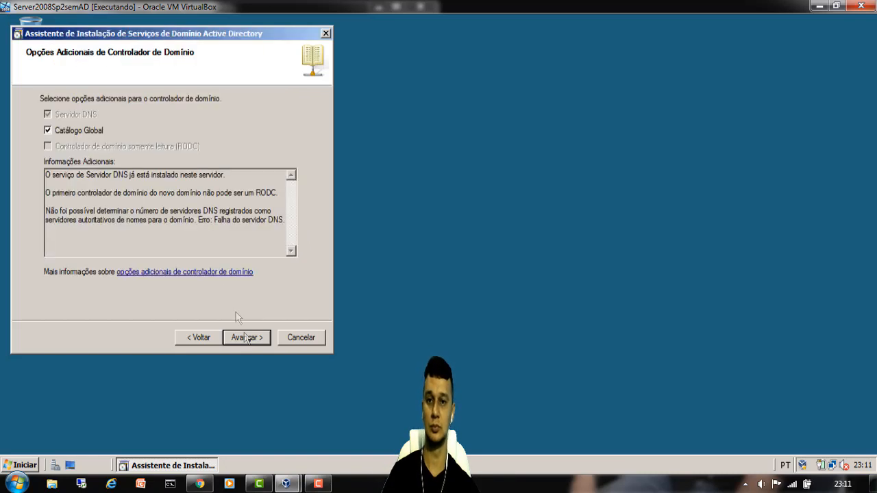
pyautogui.click(248, 339)
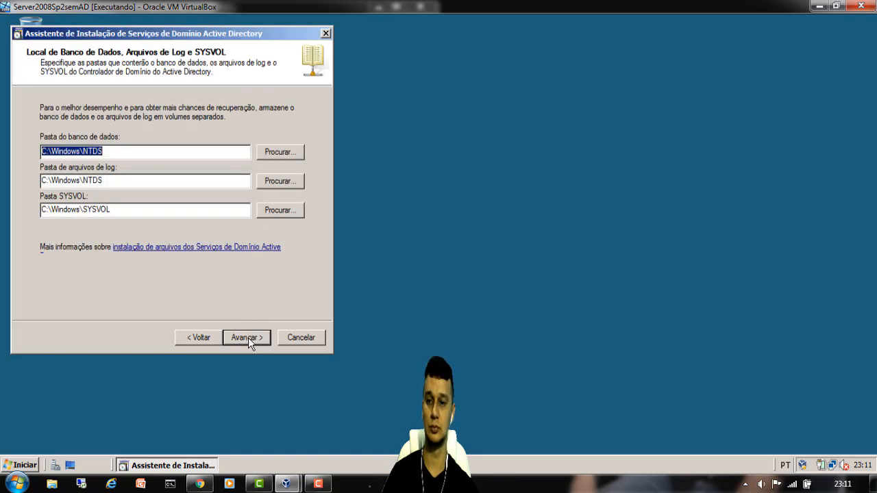
pyautogui.click(248, 337)
pyautogui.click(249, 338)
pyautogui.click(250, 337)
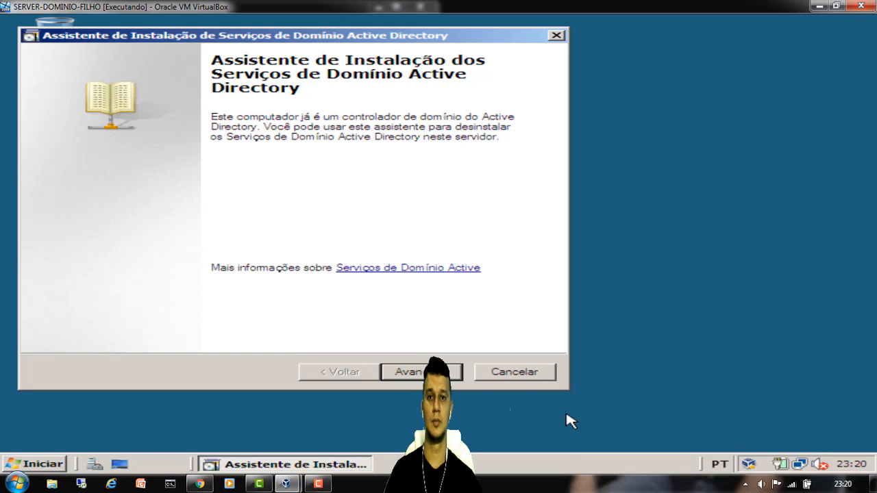
# - Exit the AD DS wizard and browse rodrigues.gt.com's default containers in Active Directory Users and Computers
pyautogui.click(548, 376)
pyautogui.click(519, 290)
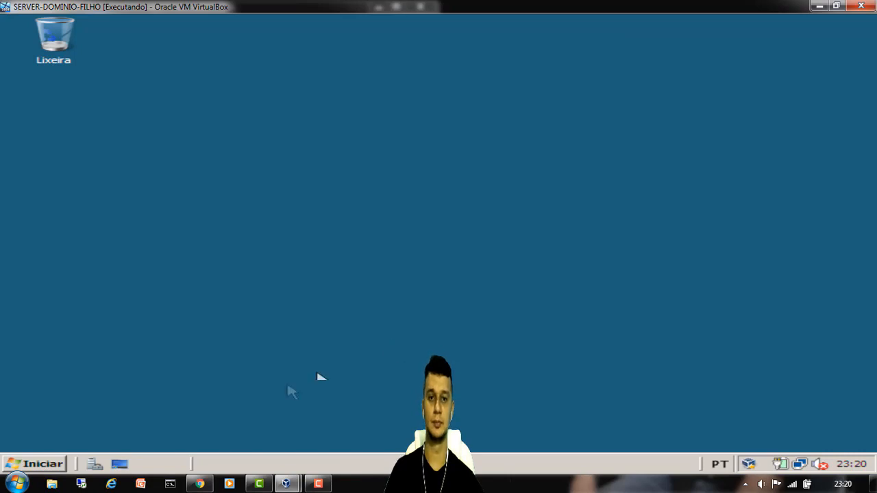
pyautogui.click(42, 465)
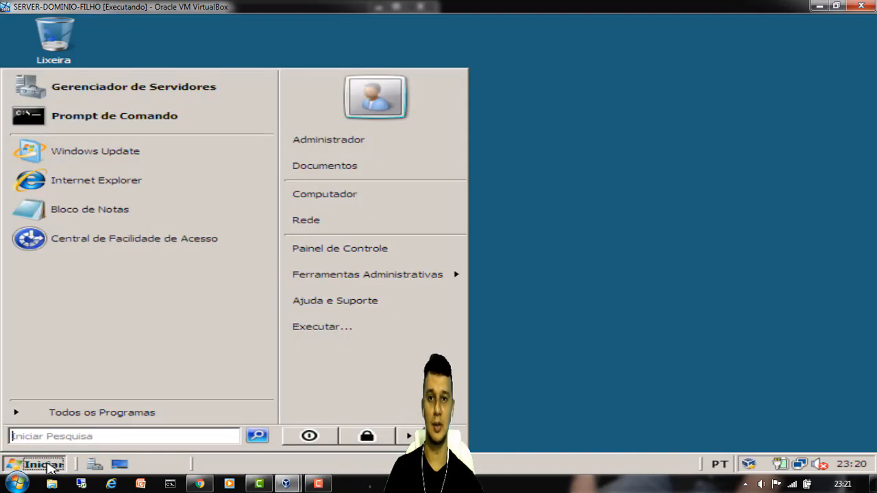
pyautogui.moveTo(400, 277)
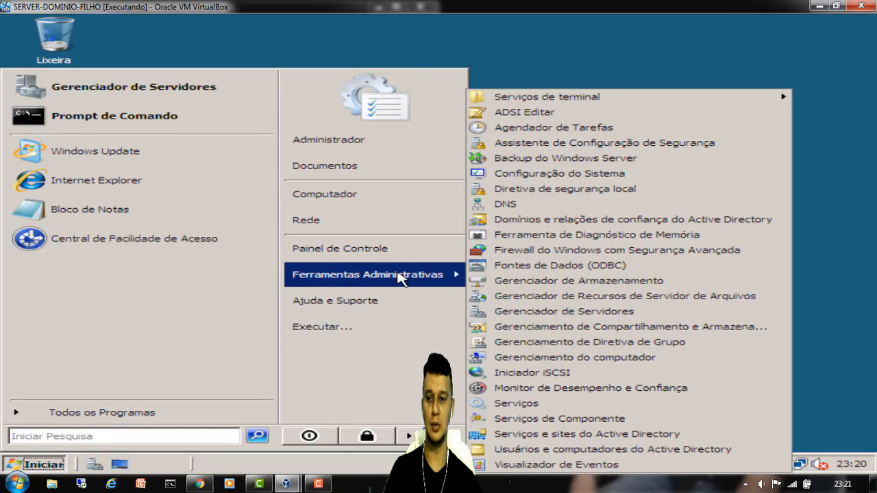
pyautogui.click(588, 450)
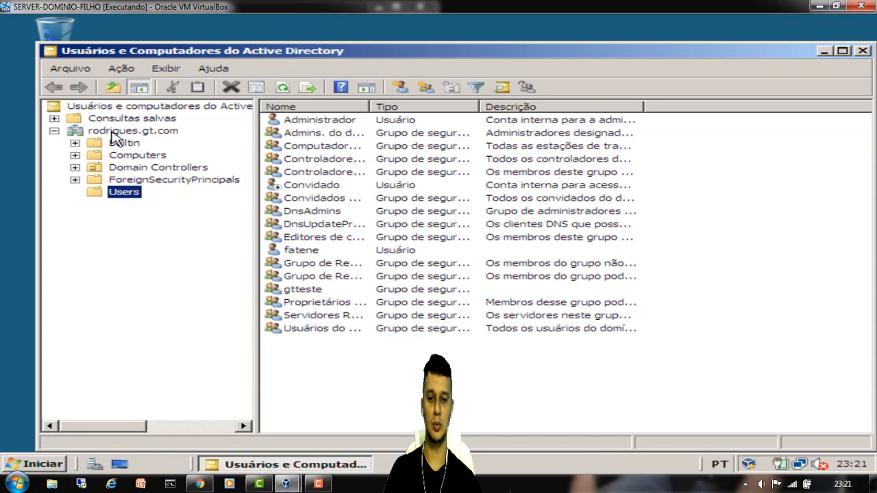
pyautogui.click(110, 131)
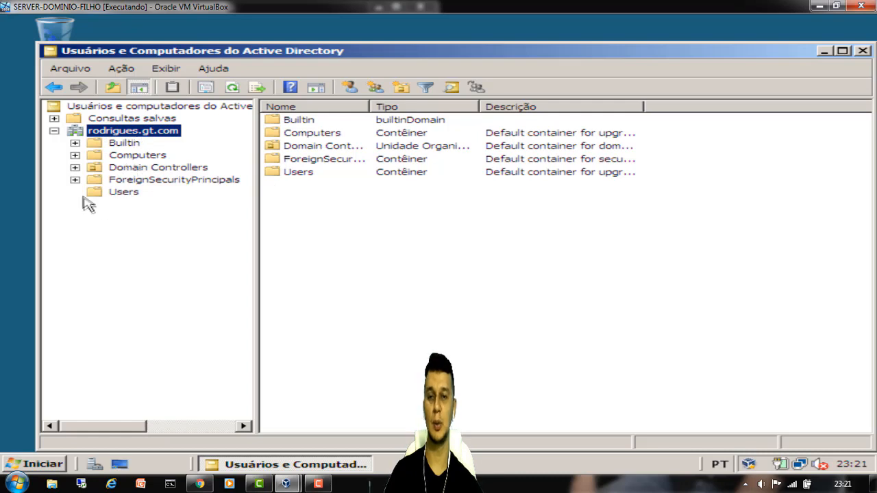
pyautogui.click(863, 52)
# - Open drive dados (D:) and permanently delete the FATENE folder
pyautogui.click(835, 6)
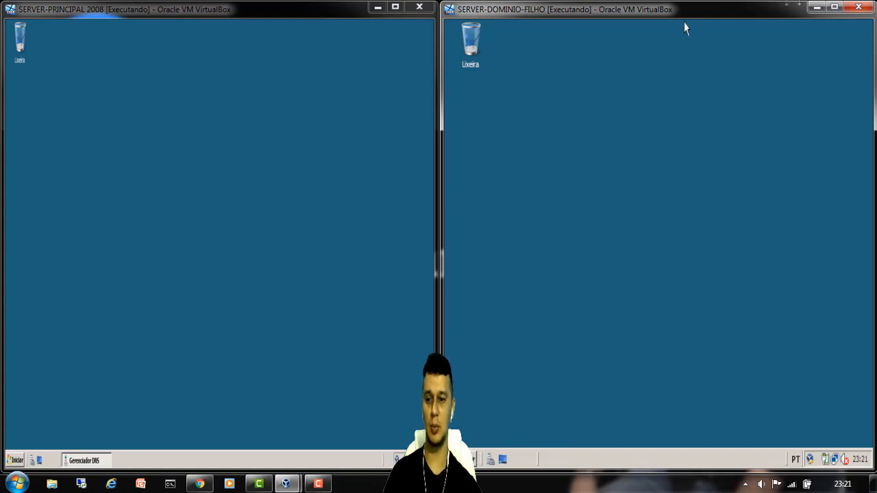
pyautogui.click(835, 7)
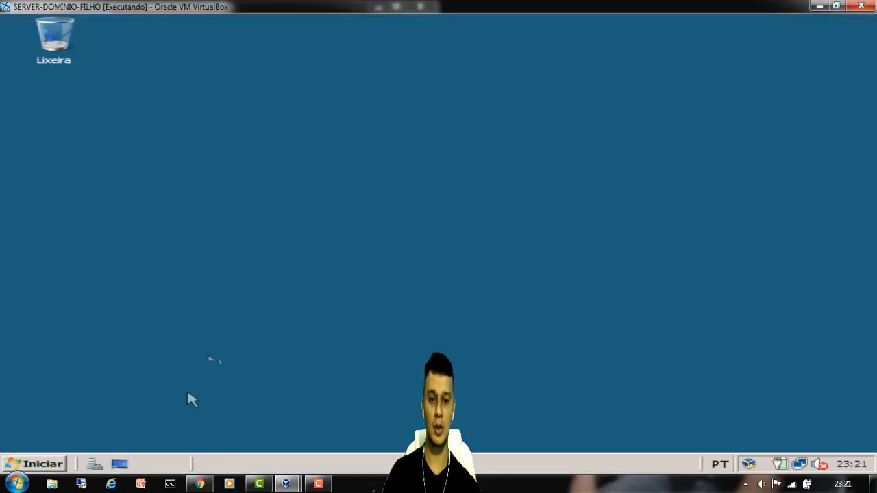
pyautogui.click(37, 464)
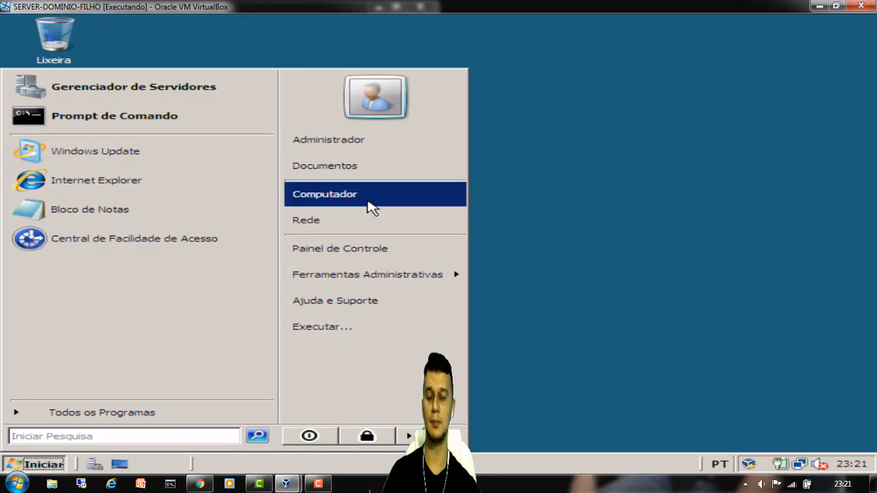
pyautogui.click(370, 206)
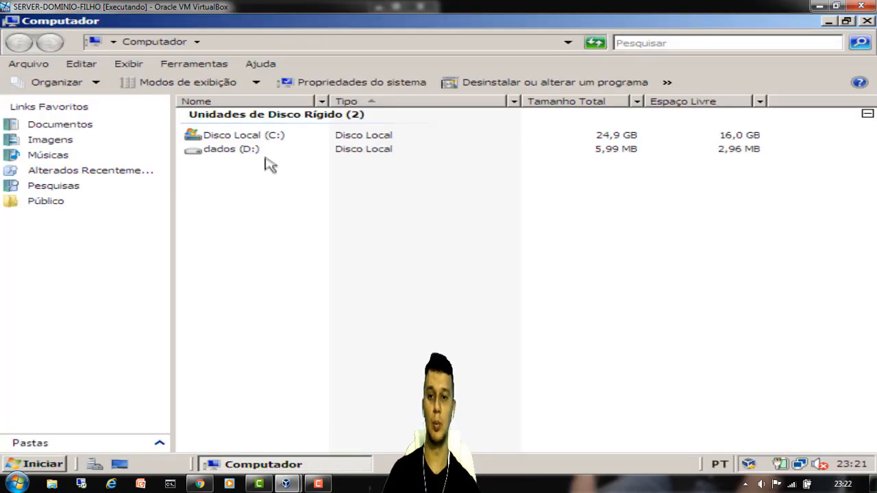
pyautogui.doubleClick(250, 150)
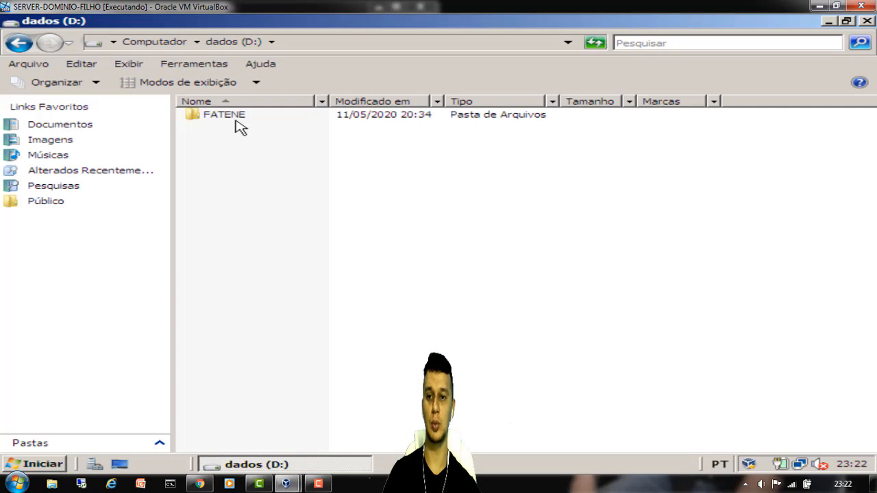
pyautogui.click(235, 121)
pyautogui.hotkey('shift', 'Delete')
pyautogui.press('Return')
# - Create a new folder named PASTASERVERFILHO on drive D:
pyautogui.rightClick(243, 217)
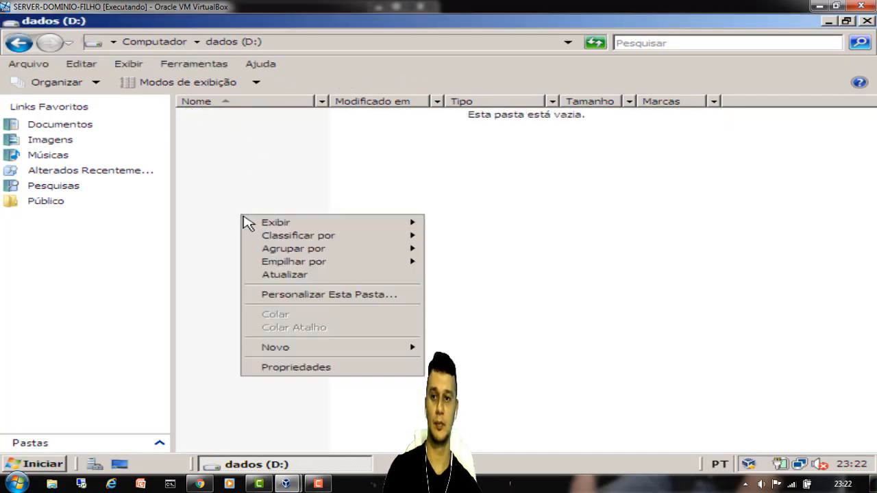
pyautogui.moveTo(387, 349)
pyautogui.click(442, 348)
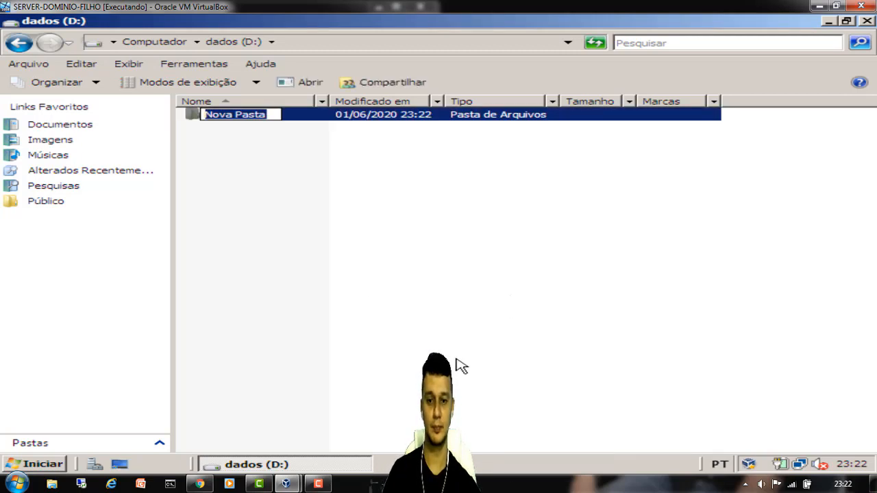
pyautogui.write('pa')
pyautogui.write('STA ')
pyautogui.write('S')
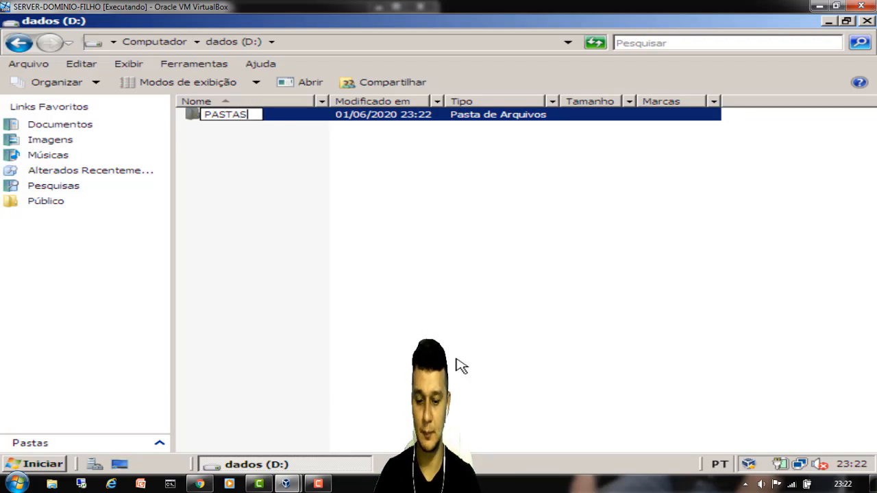
pyautogui.write('ERVER')
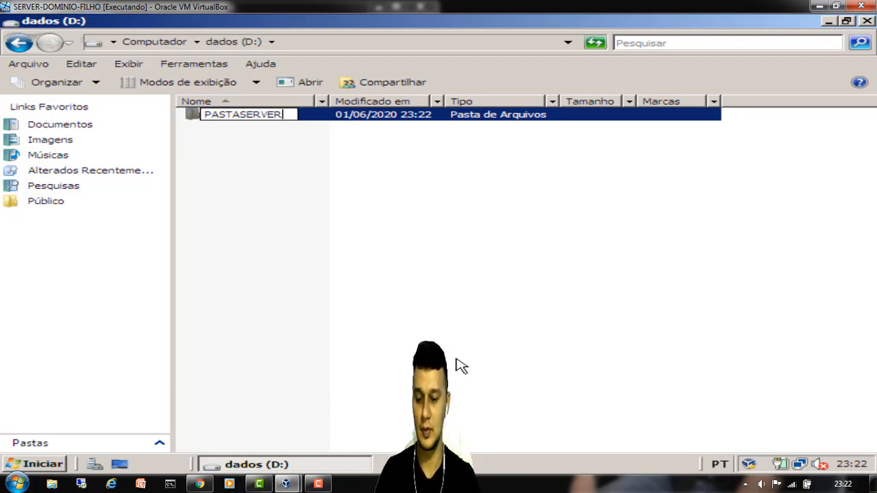
pyautogui.write('FILHO')
pyautogui.click(348, 147)
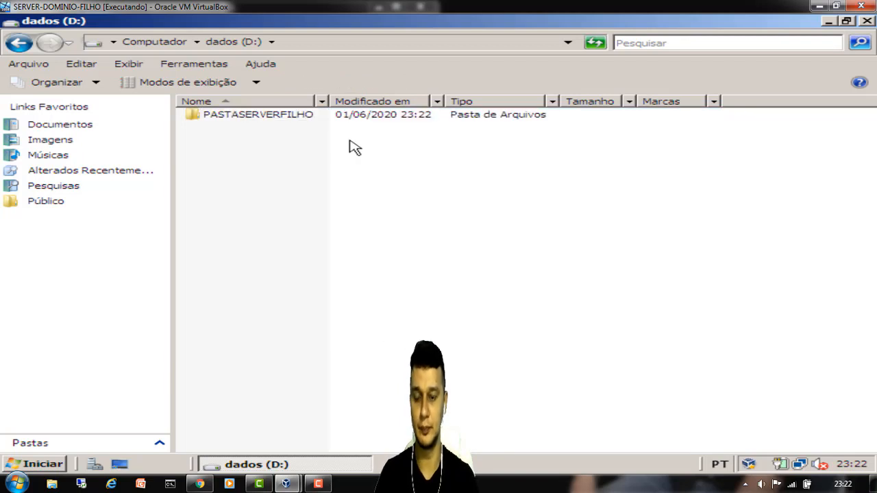
pyautogui.click(233, 118)
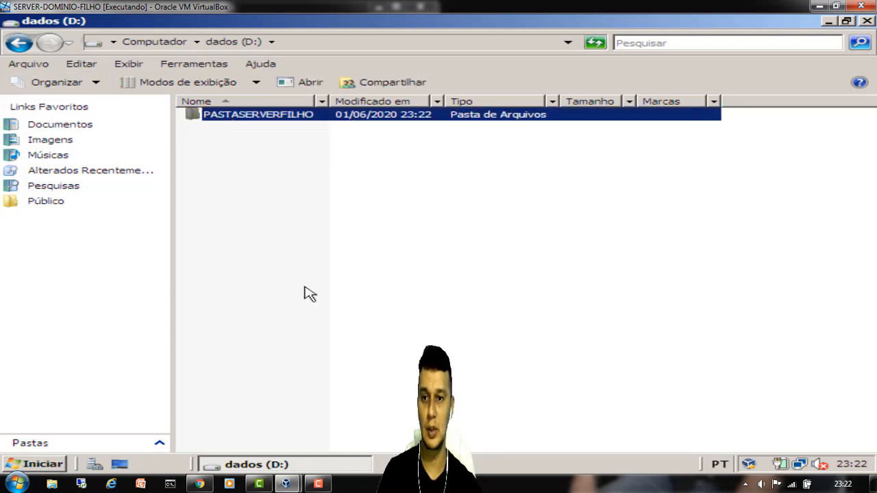
# - Reopen Active Directory Users and Computers and expand rodrigues.gt.com, checking its Users container
pyautogui.click(319, 483)
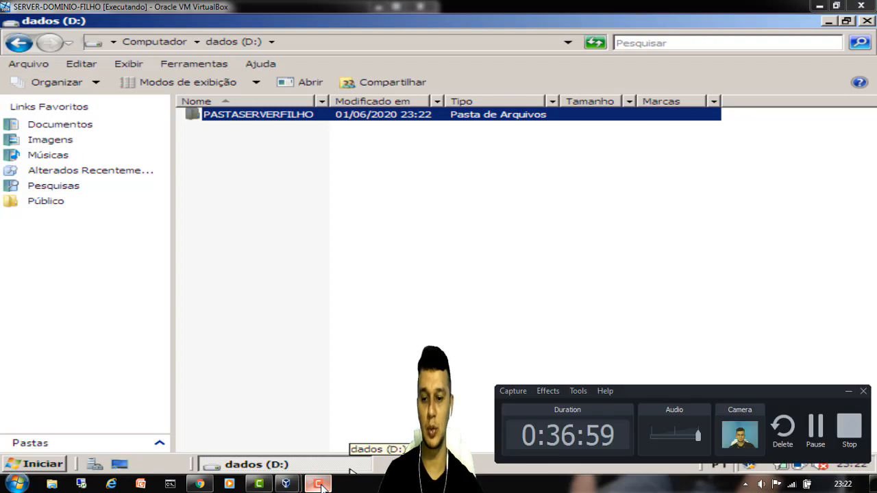
pyautogui.click(318, 484)
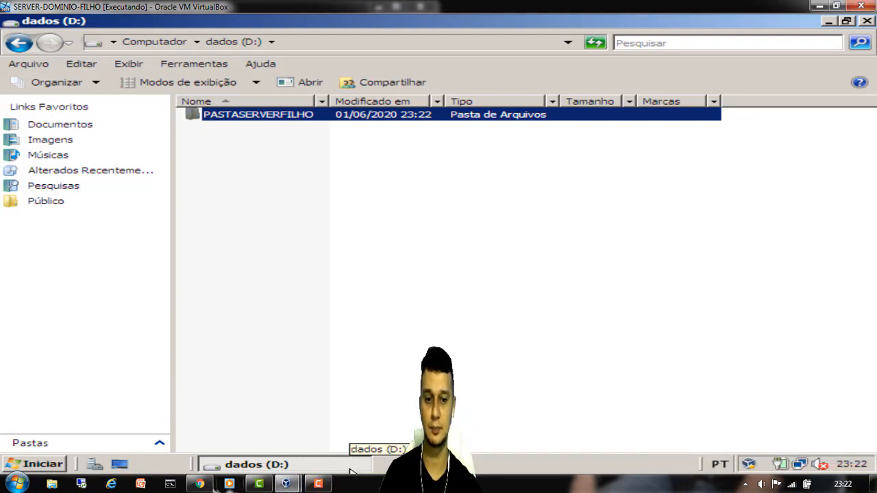
pyautogui.click(55, 470)
pyautogui.moveTo(447, 276)
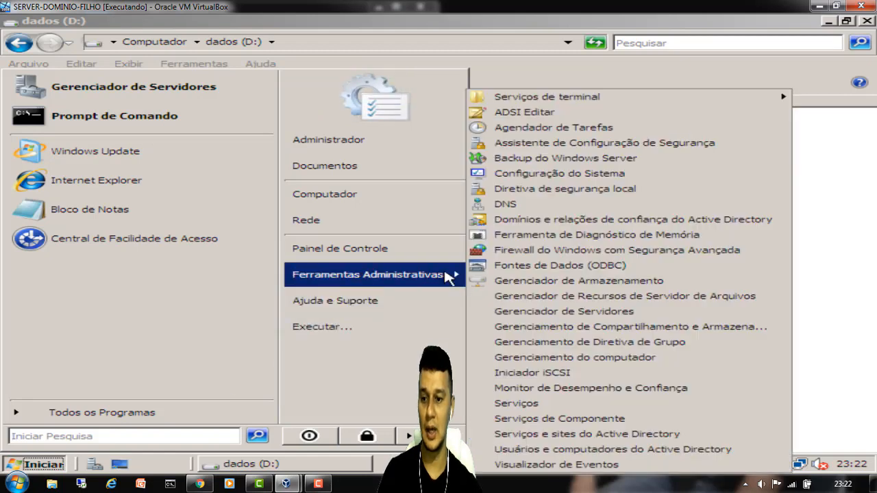
pyautogui.click(543, 455)
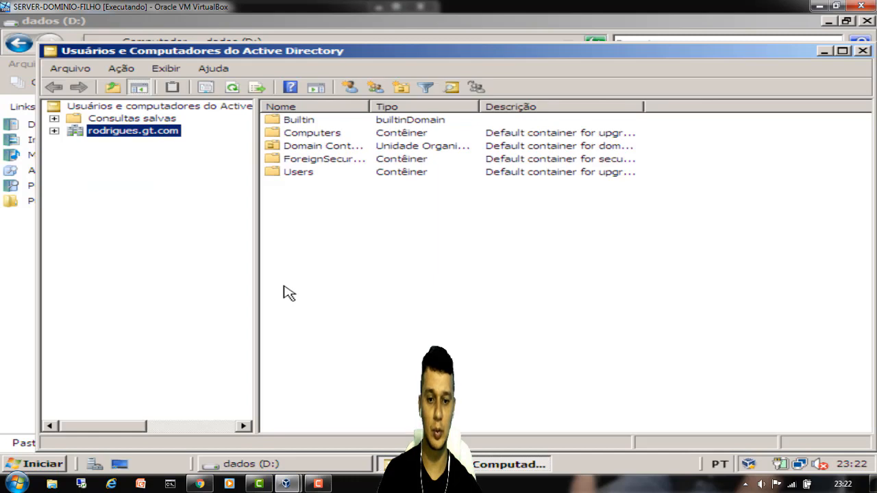
pyautogui.click(53, 130)
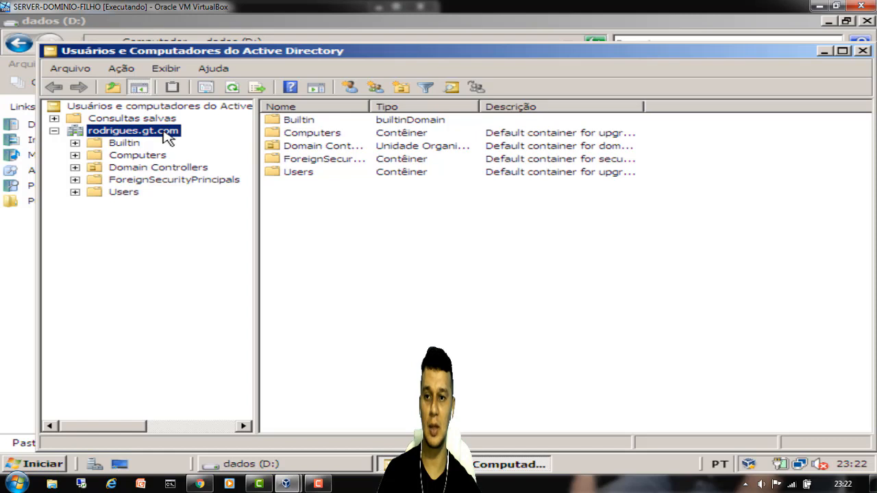
pyautogui.click(125, 192)
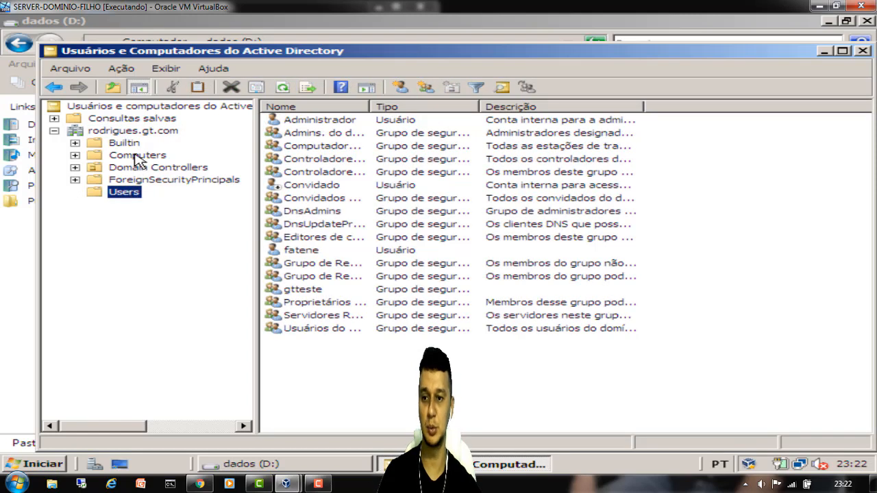
pyautogui.click(140, 132)
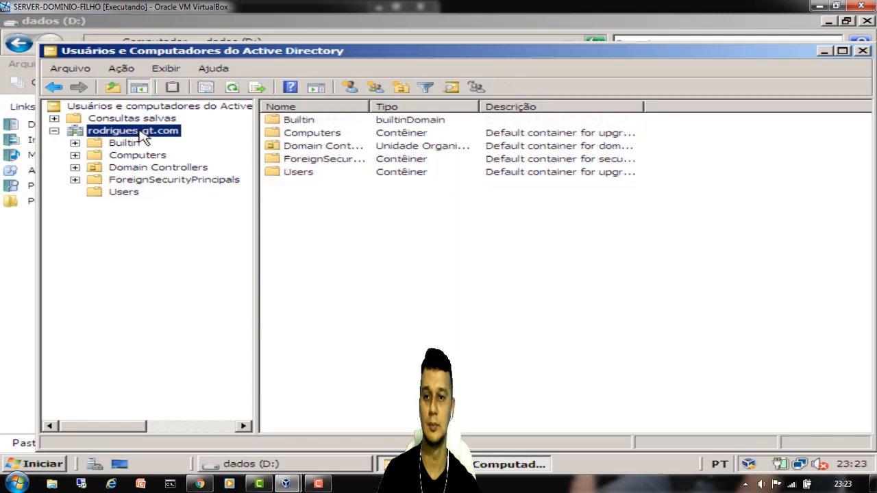
# - Start a new group in rodrigues.gt.com named AULAGT
pyautogui.rightClick(139, 131)
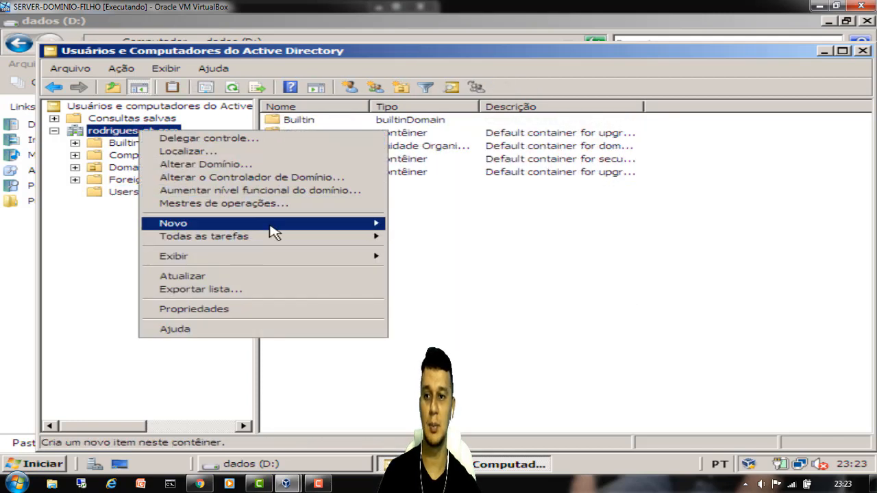
pyautogui.moveTo(346, 226)
pyautogui.click(419, 249)
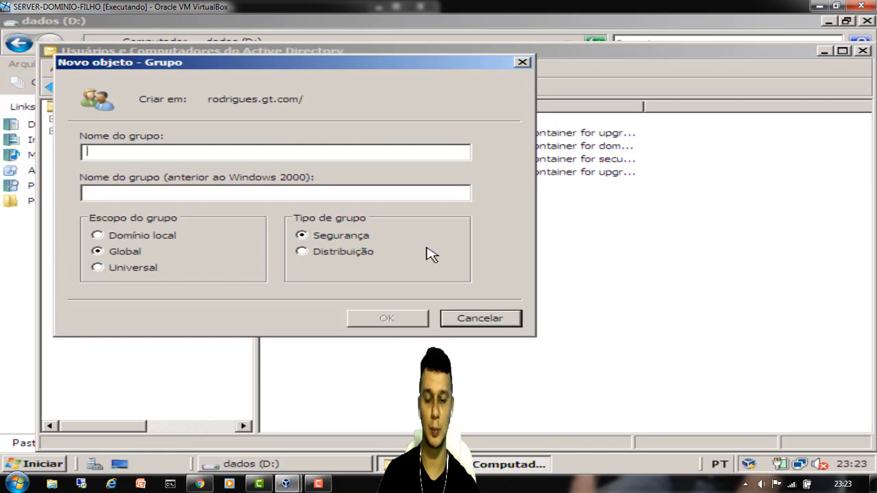
pyautogui.write('AULA')
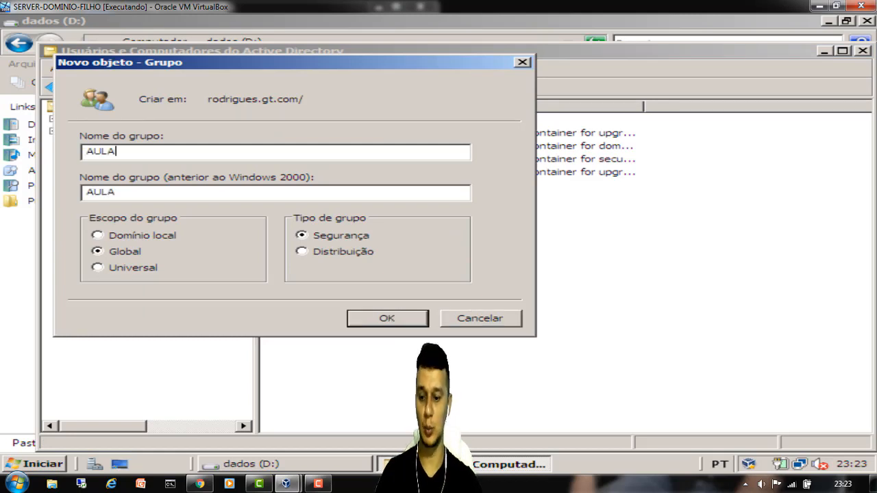
pyautogui.write('GT')
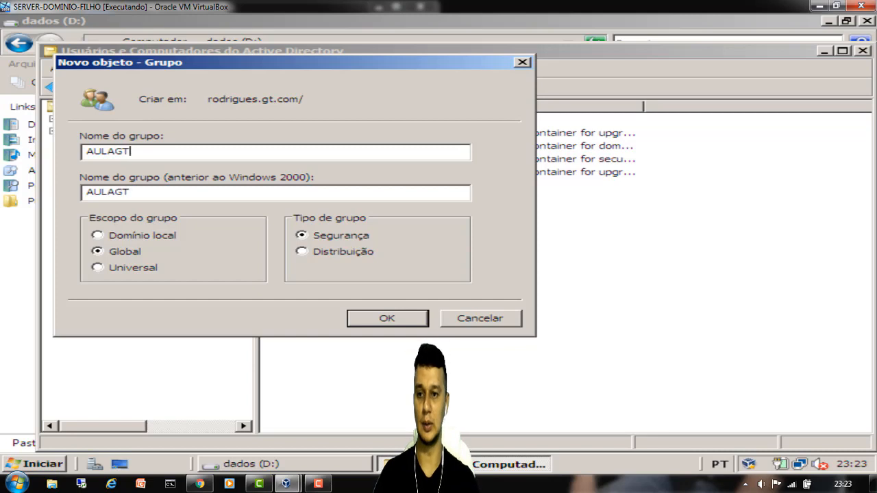
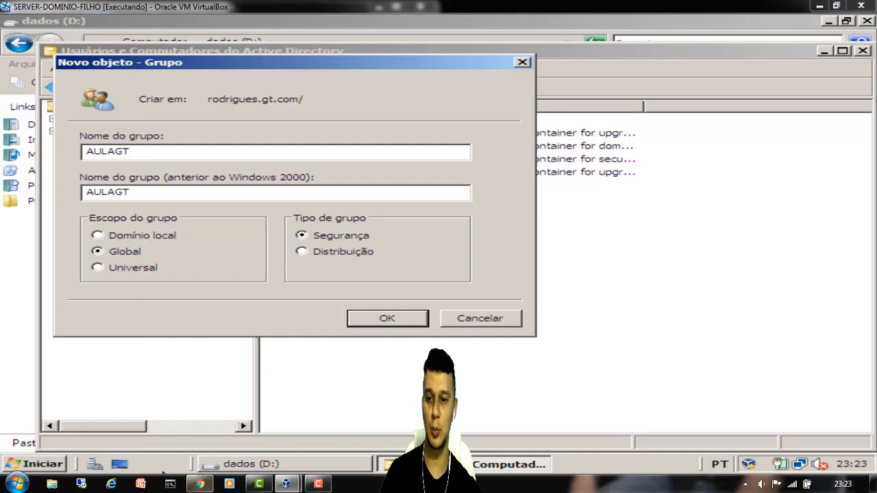
# - Switch to the host Chrome window showing the Active Directory group scopes documentation
pyautogui.hotkey('alt', 'Tab')
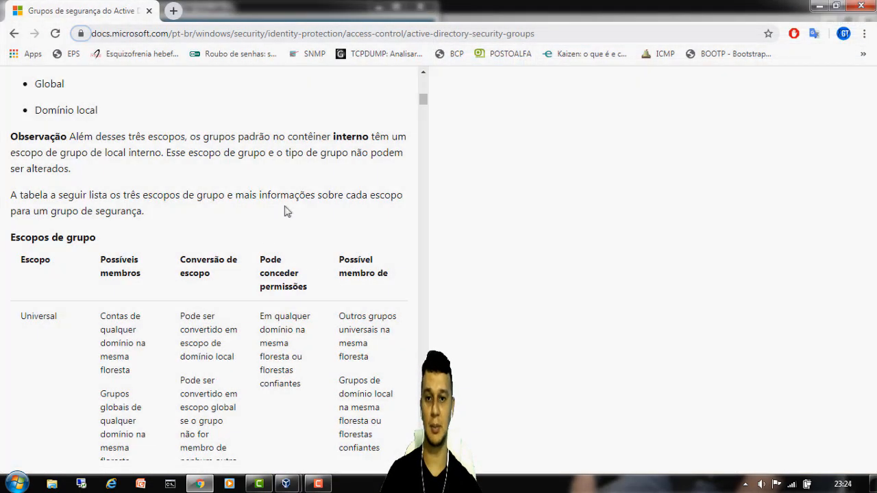
pyautogui.scroll(-2, 297, 179)
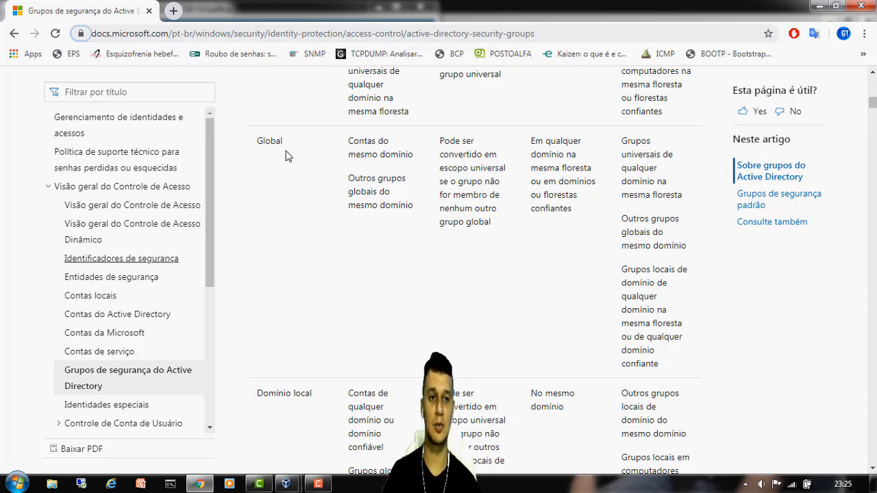
pyautogui.scroll(2, 330, 277)
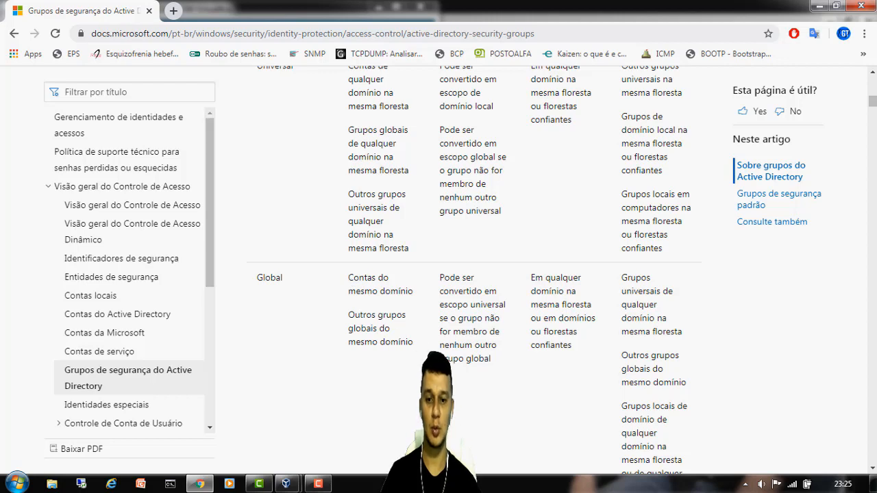
pyautogui.moveTo(348, 278); pyautogui.dragTo(413, 342)
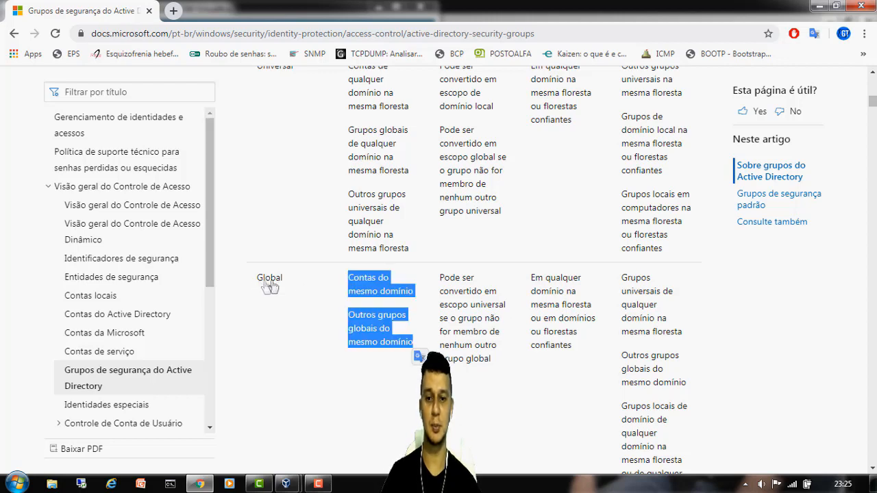
pyautogui.click(319, 231)
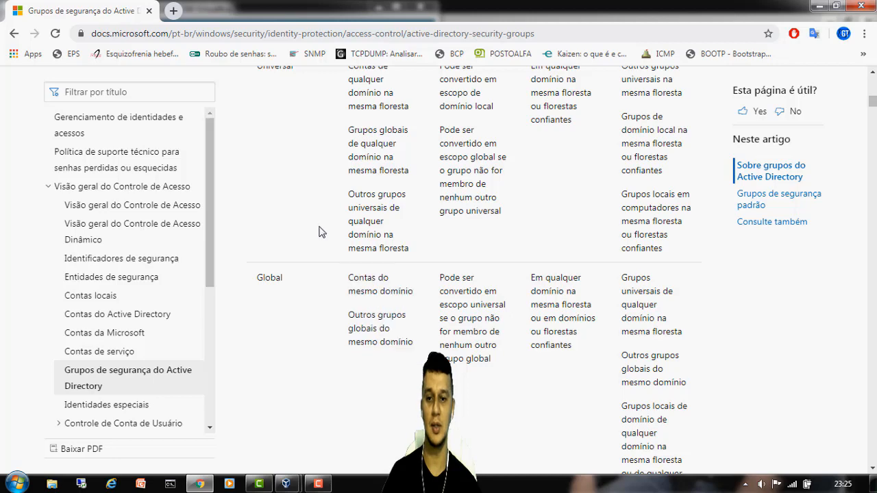
pyautogui.scroll(4, 319, 232)
pyautogui.scroll(-2, 276, 319)
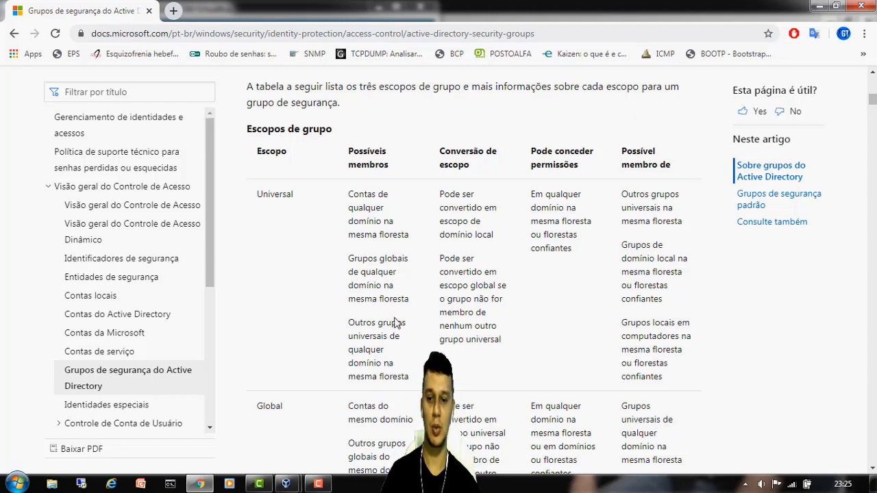
# - Scroll through the group scopes table and highlight the Possíveis membros column heading
pyautogui.scroll(-8, 272, 200)
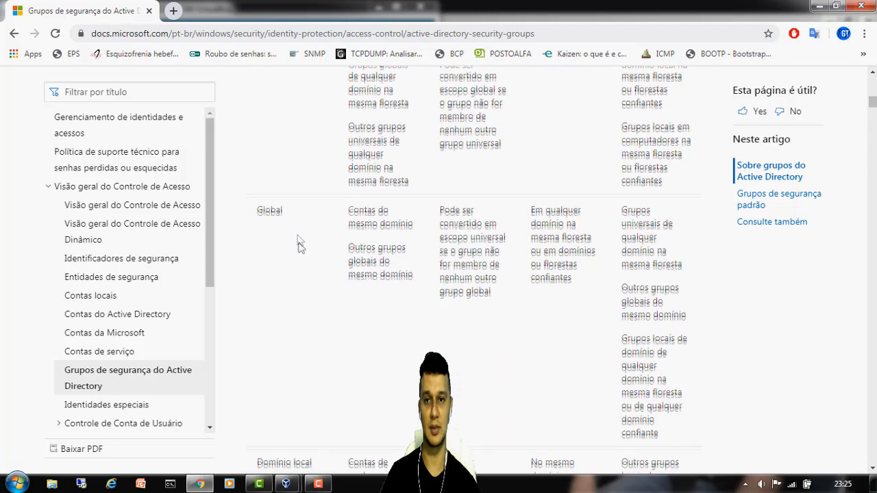
pyautogui.scroll(5, 299, 298)
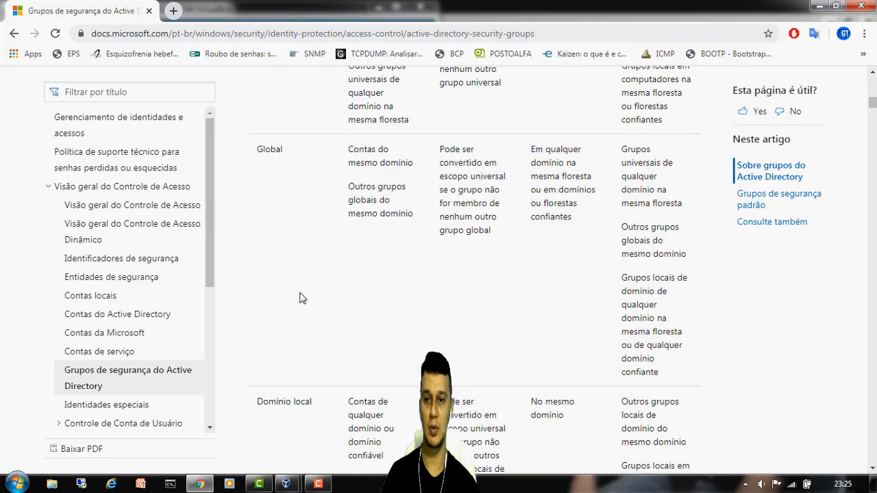
pyautogui.scroll(2, 306, 334)
pyautogui.scroll(4, 306, 334)
pyautogui.scroll(-4, 308, 327)
pyautogui.scroll(-7, 287, 223)
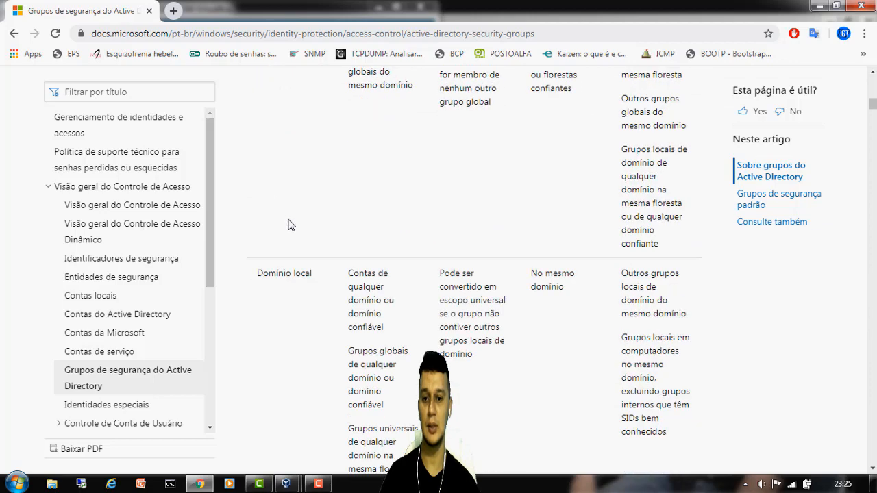
pyautogui.scroll(-4, 289, 225)
pyautogui.scroll(11, 352, 206)
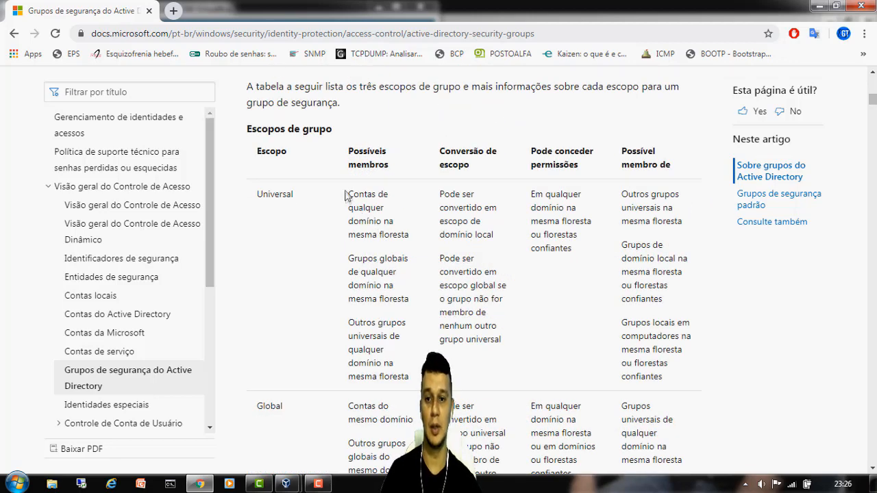
pyautogui.moveTo(346, 152); pyautogui.dragTo(401, 172)
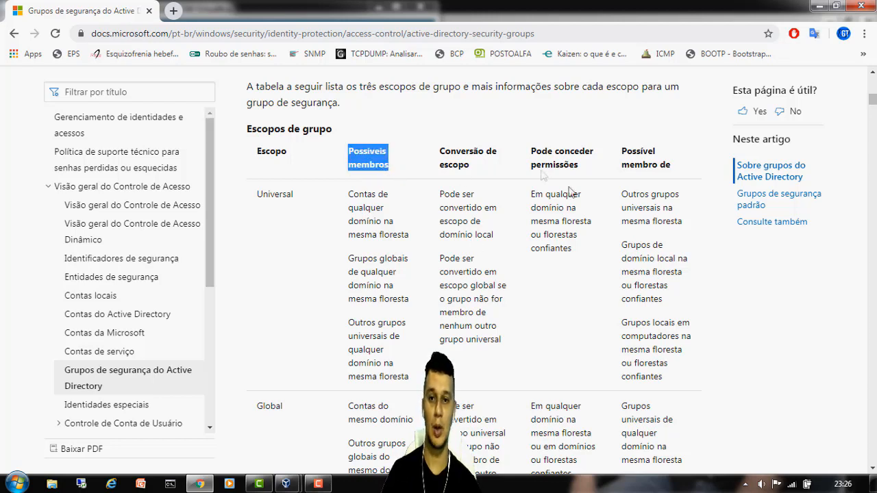
# - Highlight the Universal scope and its conversion rules to domain local and global
pyautogui.scroll(-1, 483, 216)
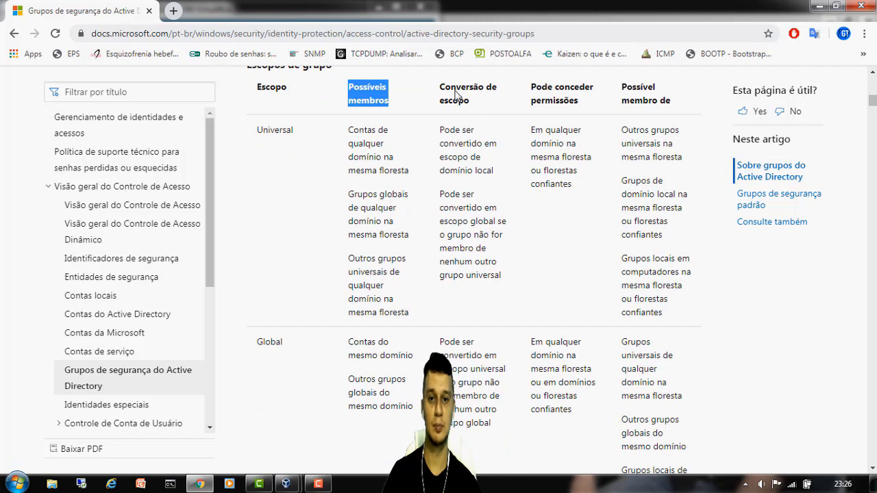
pyautogui.scroll(-3, 479, 256)
pyautogui.scroll(-3, 459, 210)
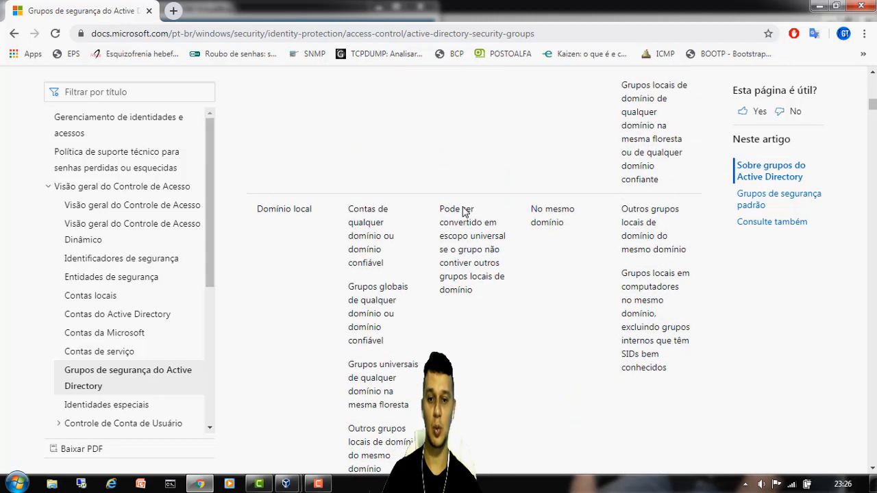
pyautogui.scroll(6, 453, 210)
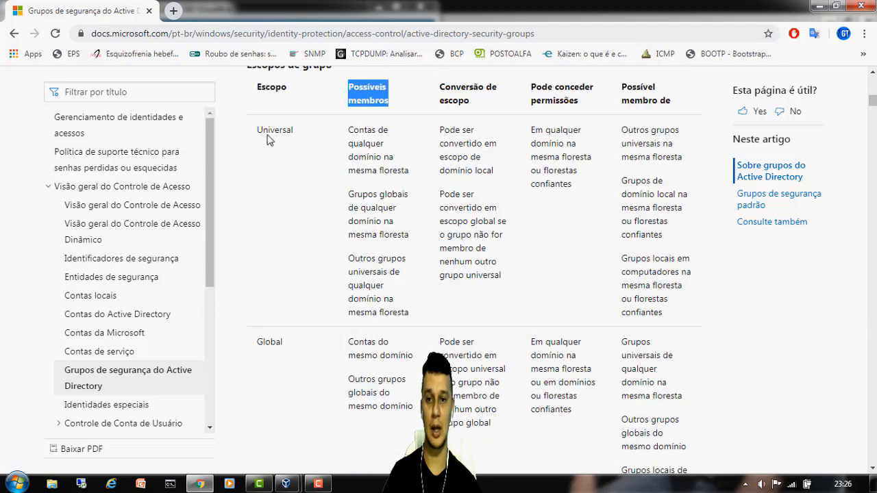
pyautogui.moveTo(258, 135); pyautogui.dragTo(301, 132)
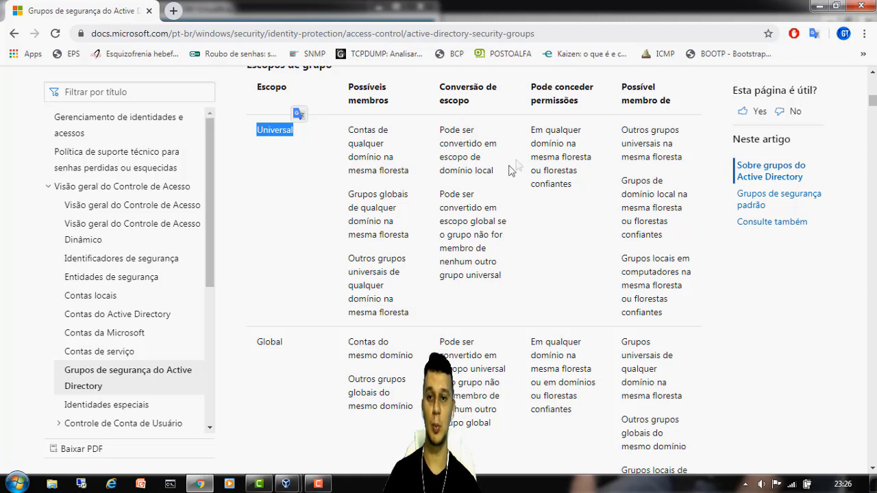
pyautogui.moveTo(438, 130); pyautogui.dragTo(494, 176)
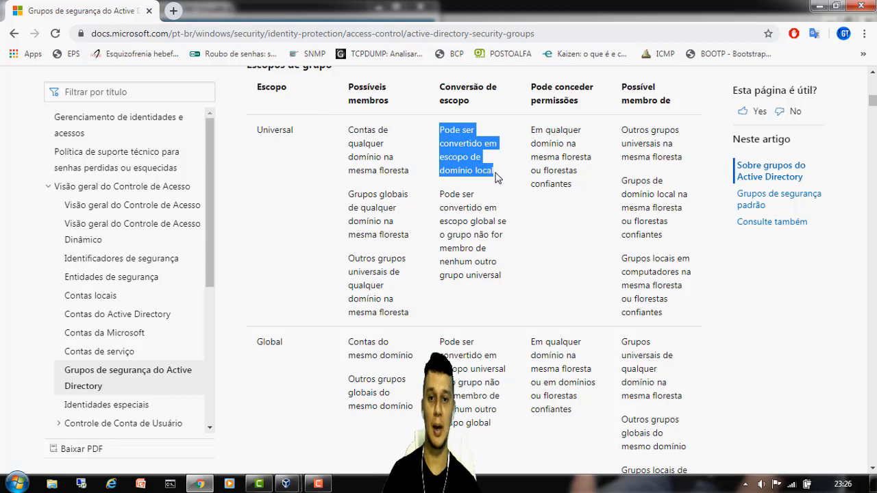
pyautogui.moveTo(445, 196); pyautogui.dragTo(515, 285)
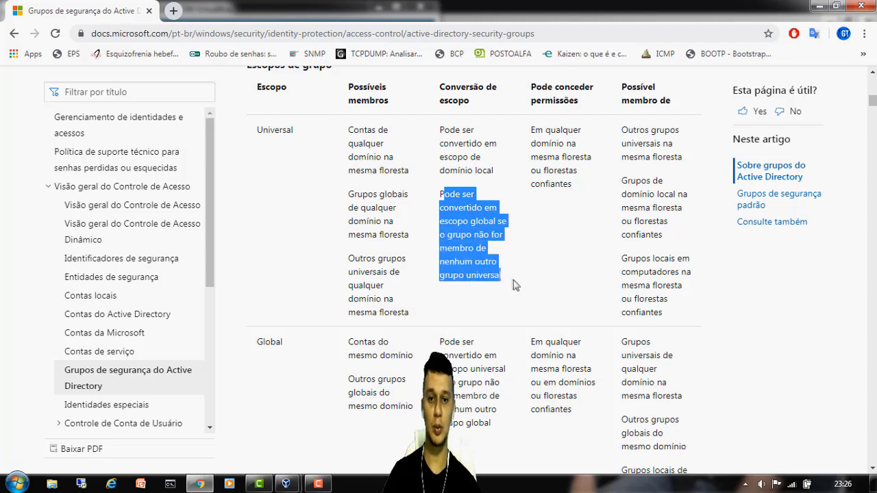
# - Clear the highlights and select the article's full URL in the address bar
pyautogui.click(536, 269)
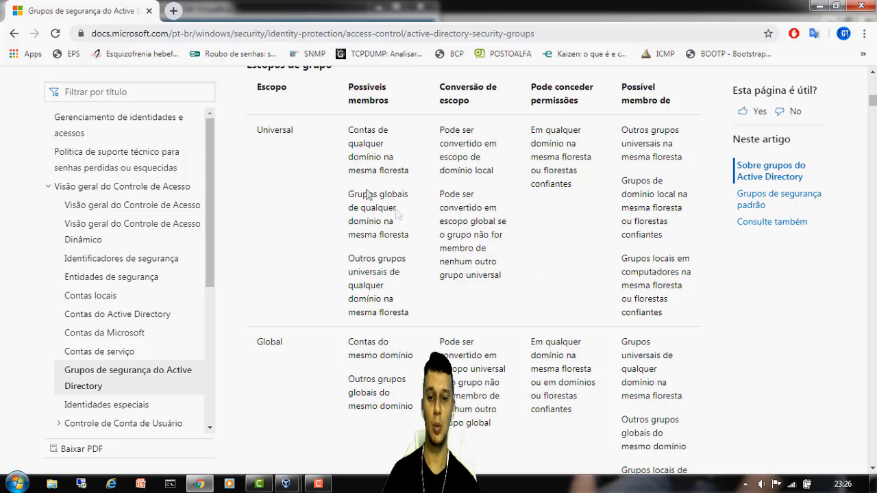
pyautogui.scroll(-8, 413, 215)
pyautogui.scroll(-5, 414, 215)
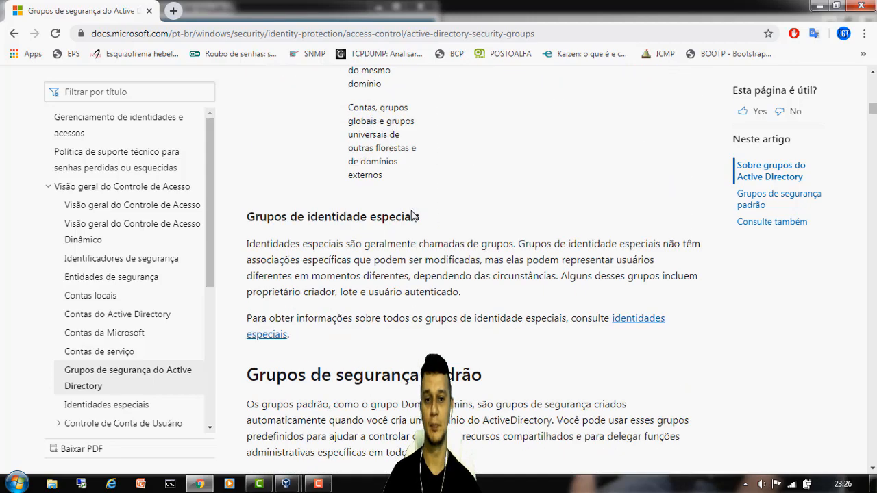
pyautogui.scroll(10, 413, 216)
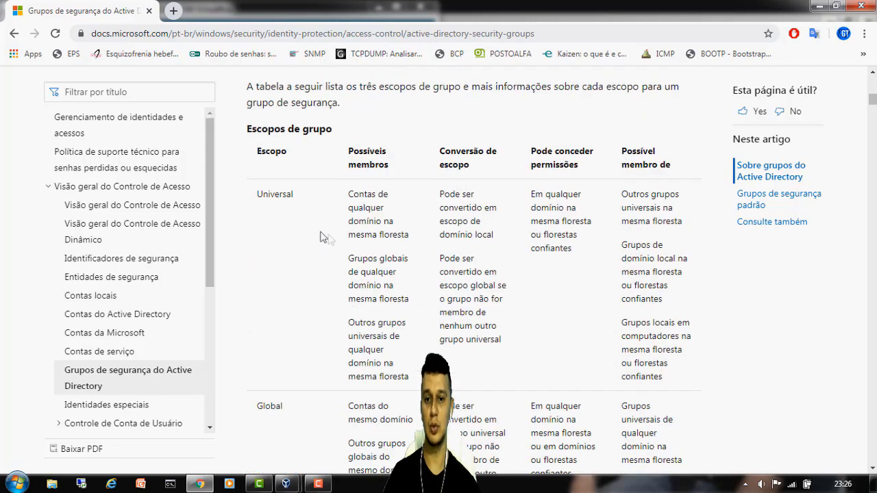
pyautogui.hotkey('ctrl', 'l')
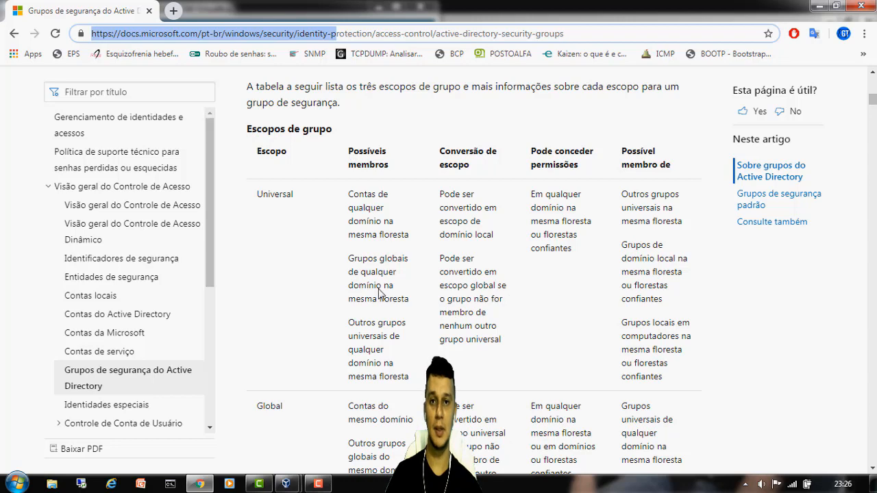
# - Back in the VM, set the AULAGT group's scope to Universal and create it
pyautogui.click(818, 5)
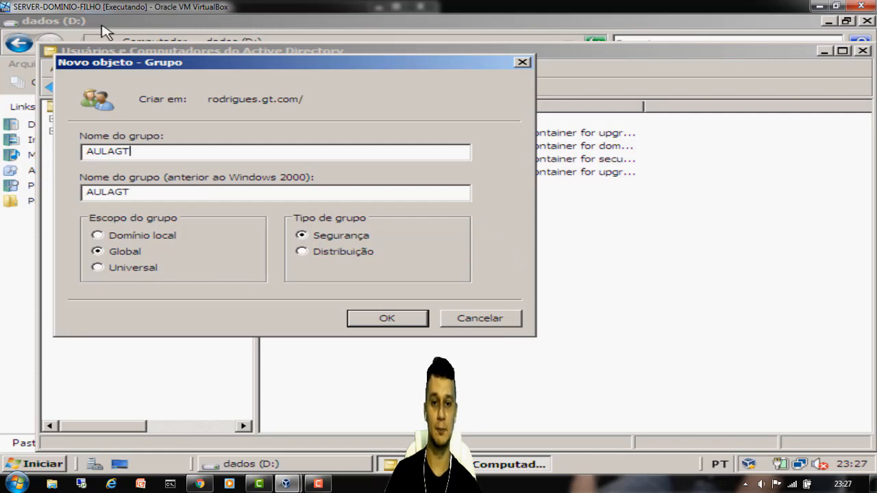
pyautogui.moveTo(151, 152); pyautogui.dragTo(85, 152)
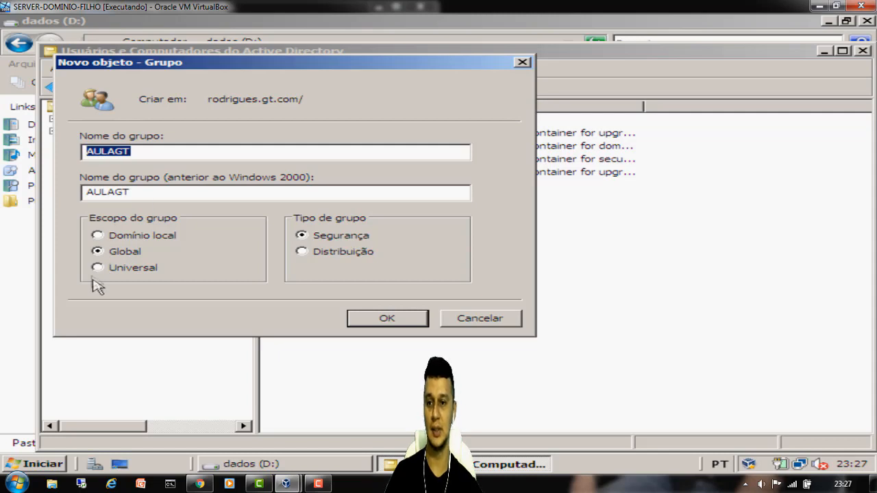
pyautogui.click(101, 269)
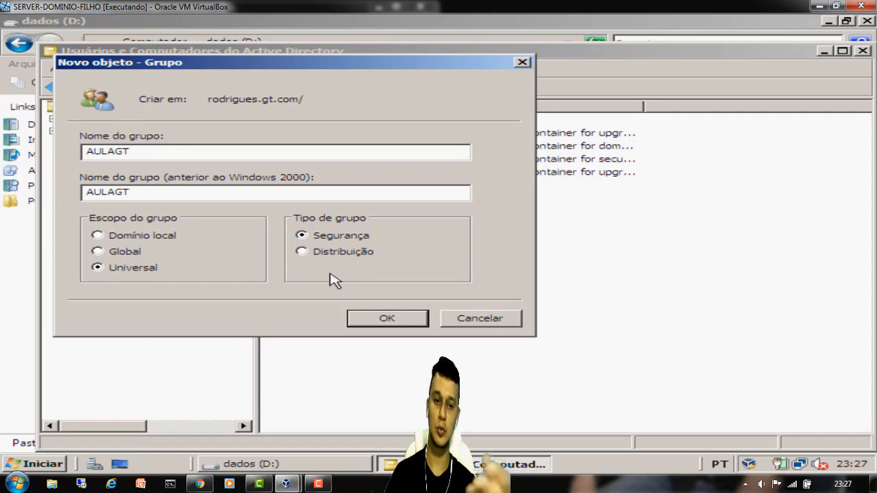
pyautogui.click(389, 321)
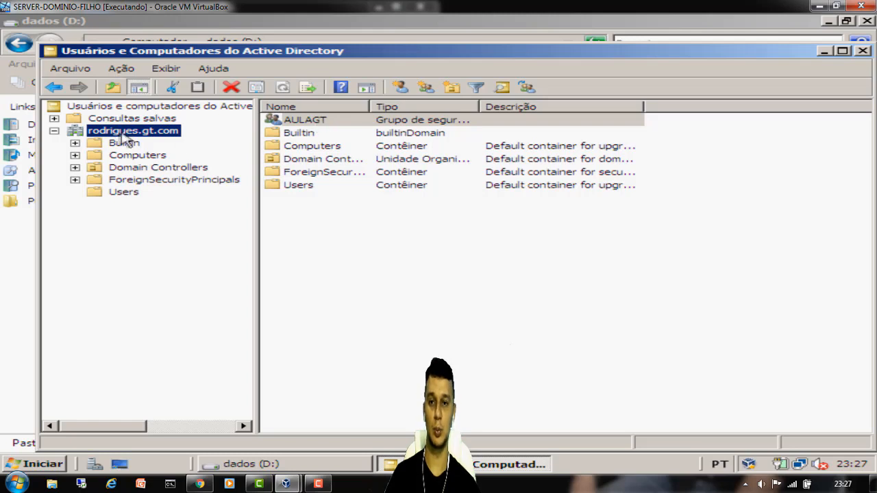
# - Open the Properties of the PASTASERVERFILHO folder on drive D:
pyautogui.click(823, 52)
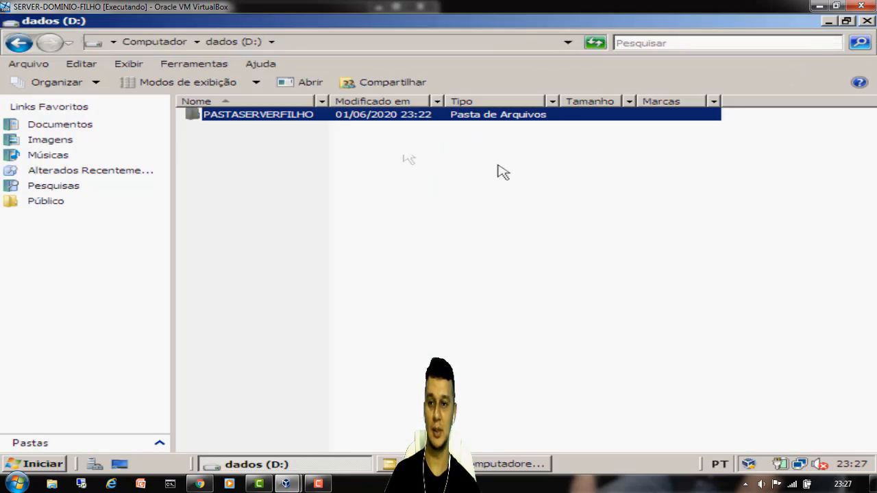
pyautogui.rightClick(224, 117)
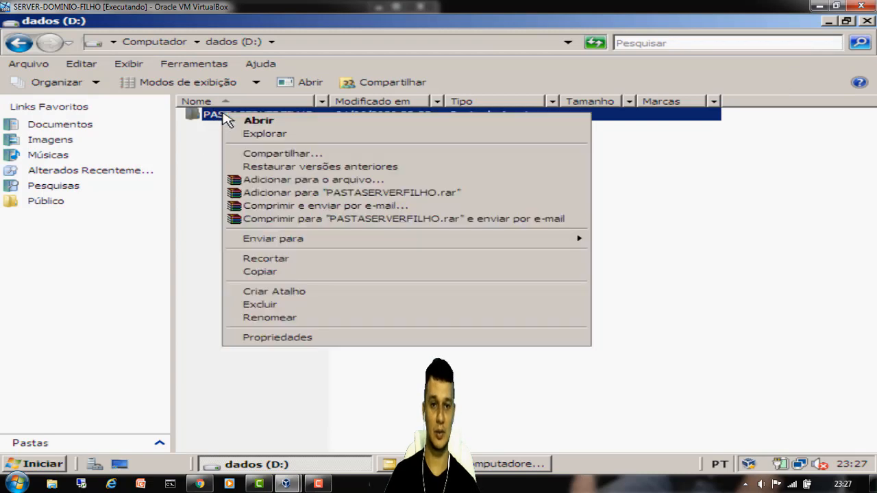
pyautogui.click(290, 338)
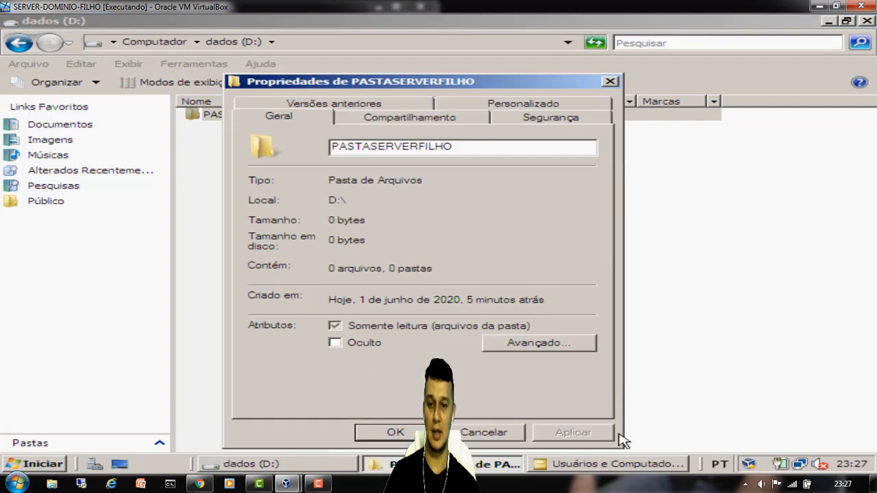
pyautogui.click(638, 466)
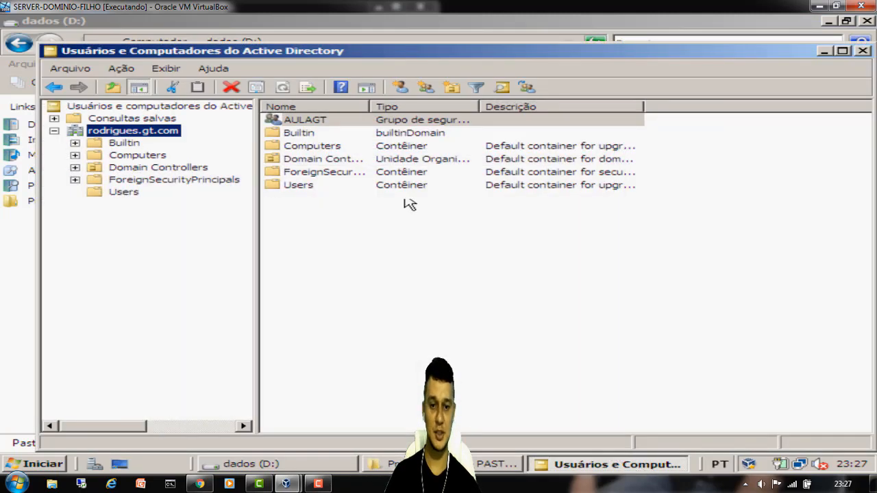
pyautogui.click(490, 466)
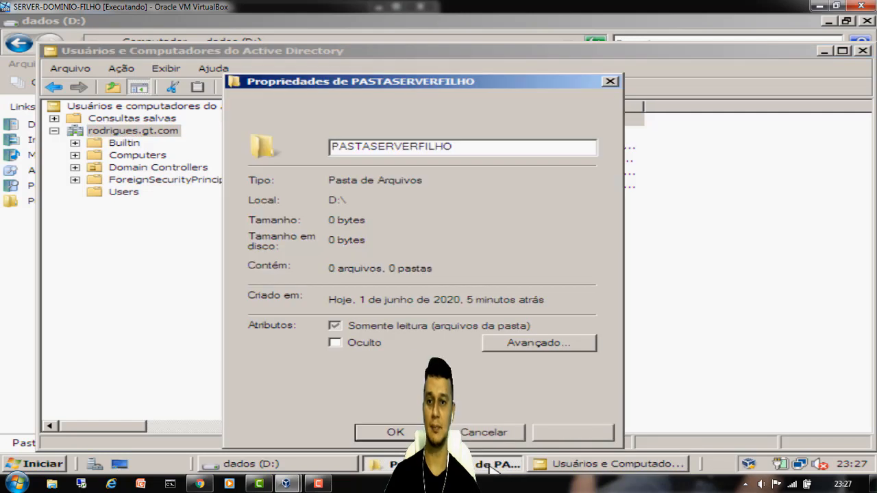
# - Enable advanced sharing for the folder under the share name PASTASERVERFILHO
pyautogui.moveTo(334, 148); pyautogui.dragTo(479, 163)
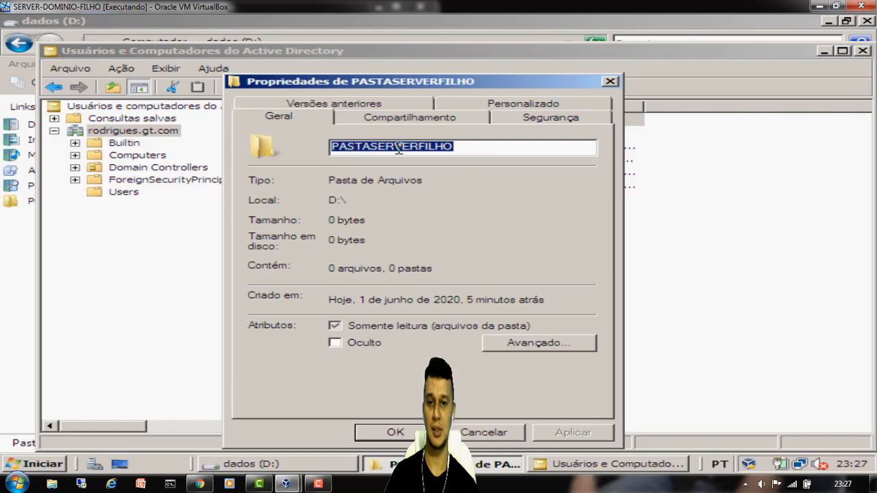
pyautogui.click(453, 120)
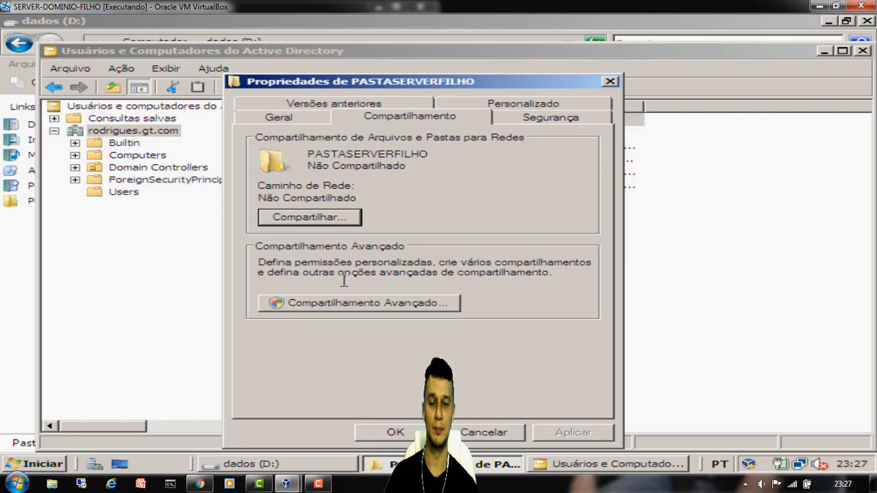
pyautogui.click(362, 308)
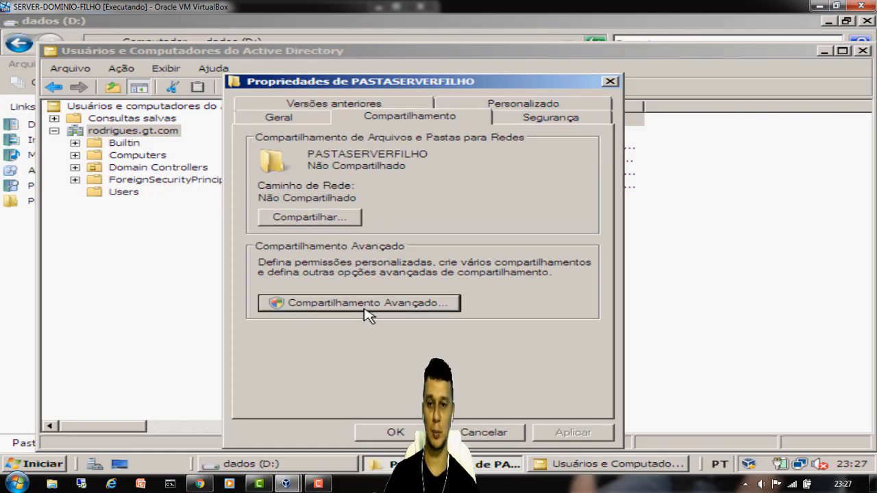
pyautogui.click(251, 142)
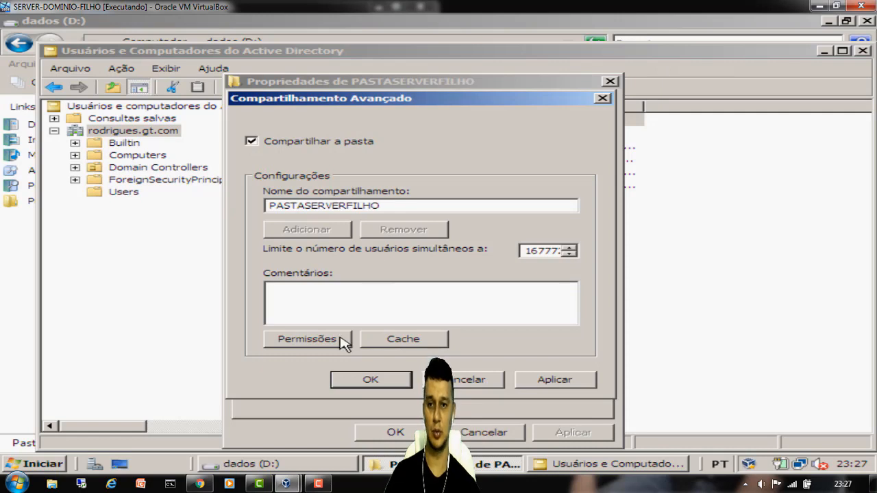
# - Remove Todos from the share permissions and find the AULAGT group via advanced search
pyautogui.click(307, 339)
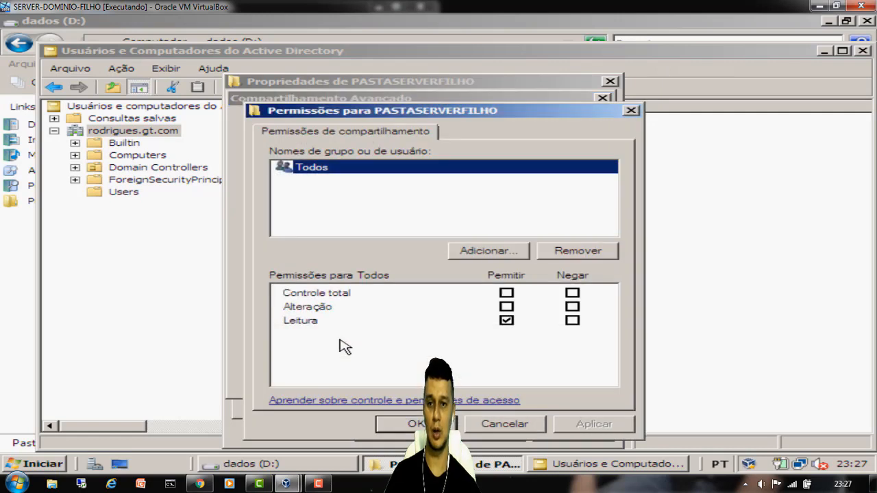
pyautogui.click(579, 253)
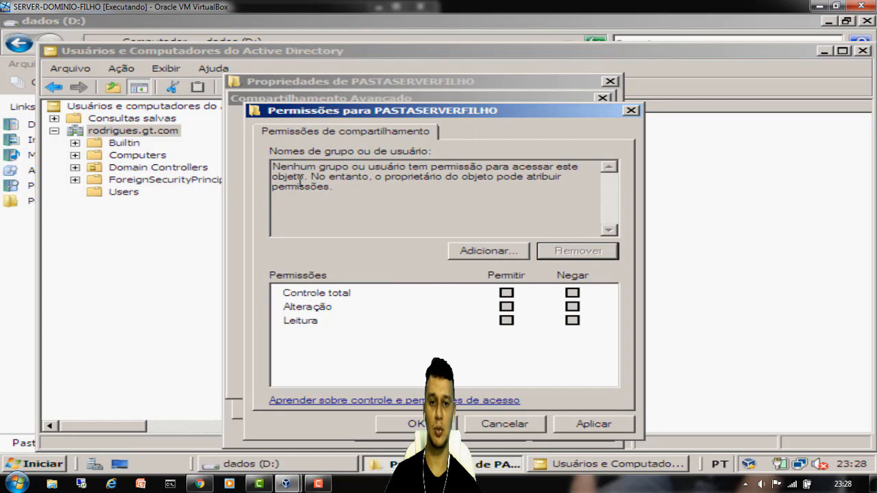
pyautogui.click(489, 251)
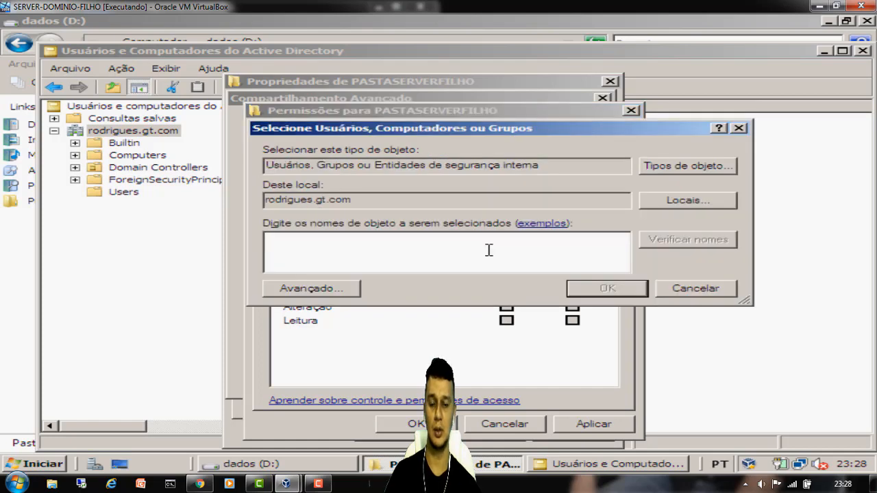
pyautogui.write('pasta')
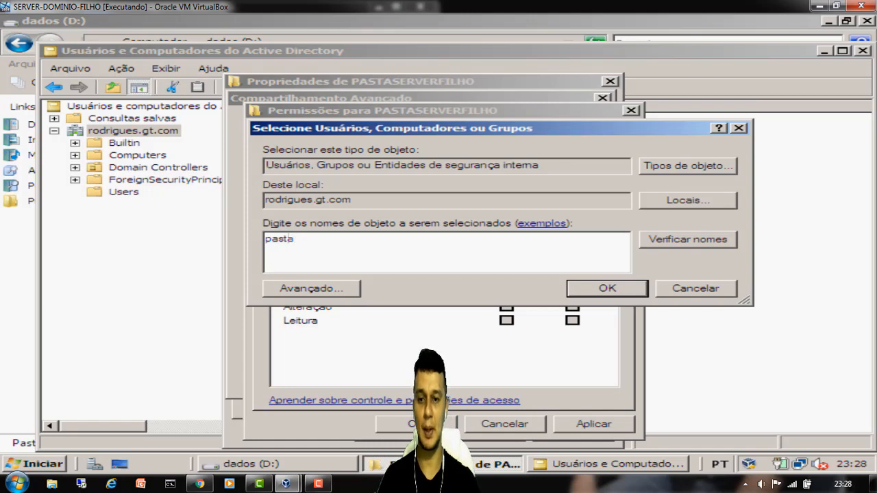
pyautogui.click(311, 287)
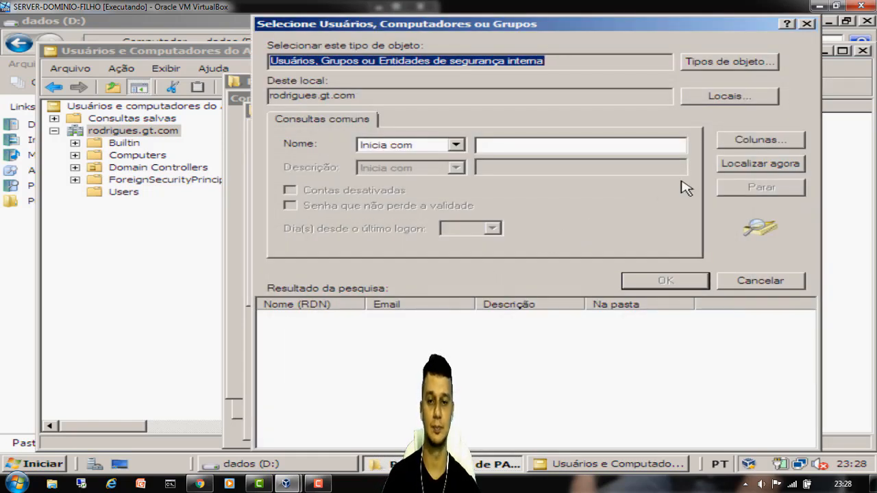
pyautogui.click(745, 168)
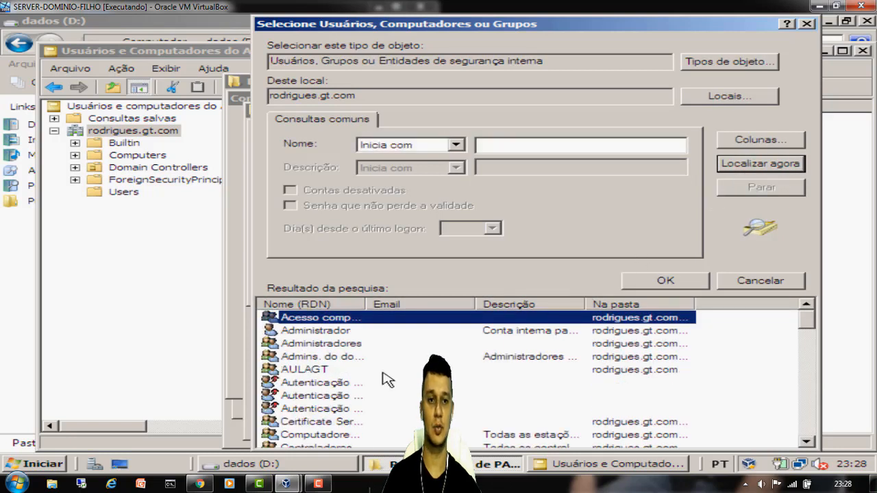
pyautogui.click(305, 372)
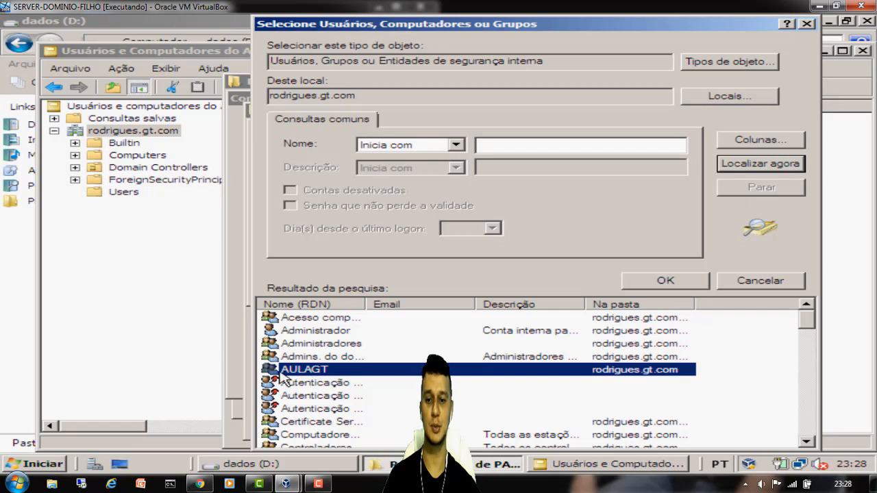
pyautogui.click(698, 280)
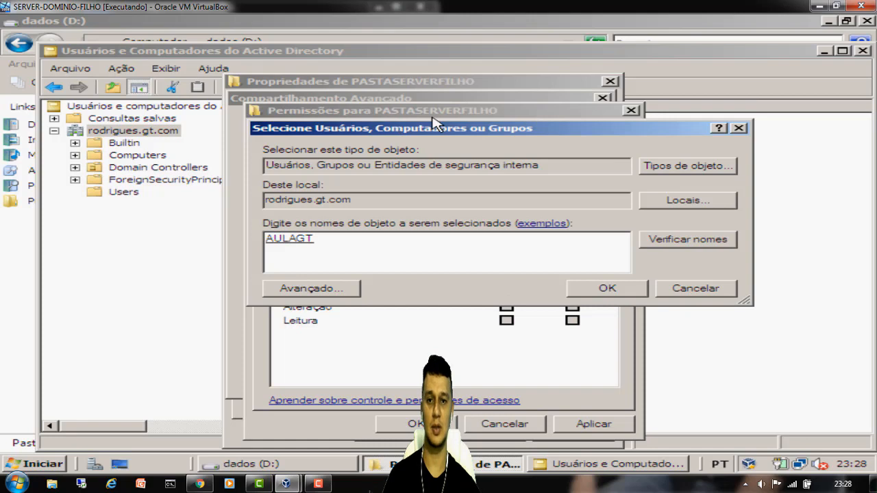
# - Grant AULAGT Full Control on the share, apply, and close all sharing dialogs
pyautogui.click(607, 288)
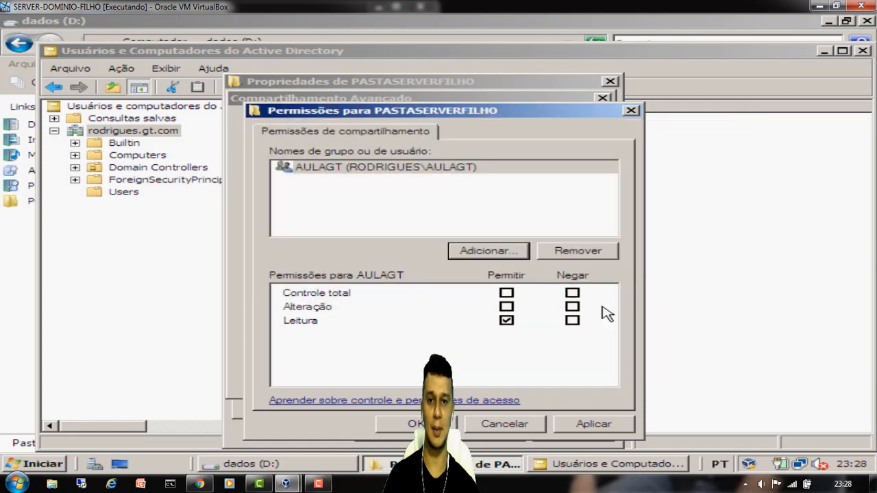
pyautogui.click(507, 292)
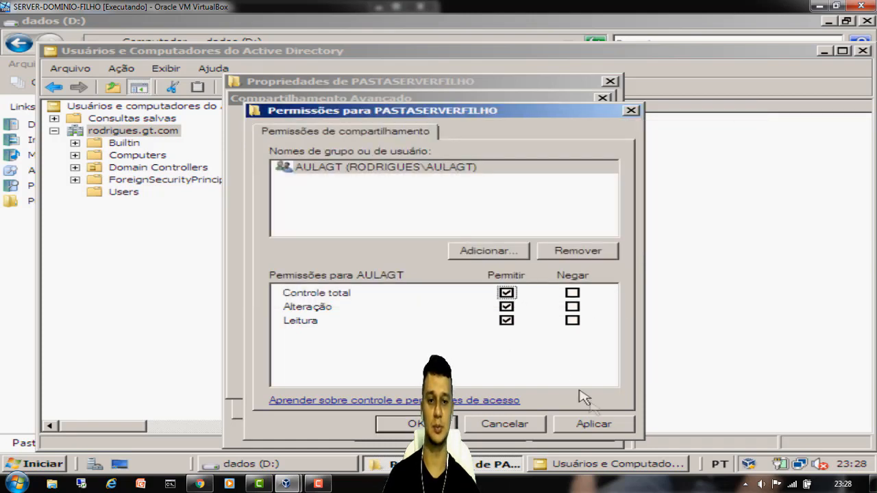
pyautogui.click(594, 419)
pyautogui.click(416, 423)
pyautogui.click(552, 380)
pyautogui.click(370, 379)
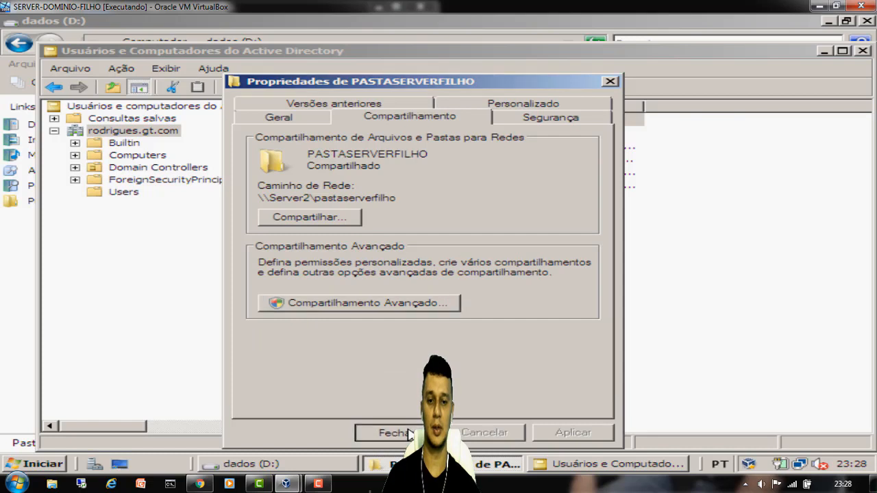
pyautogui.click(393, 431)
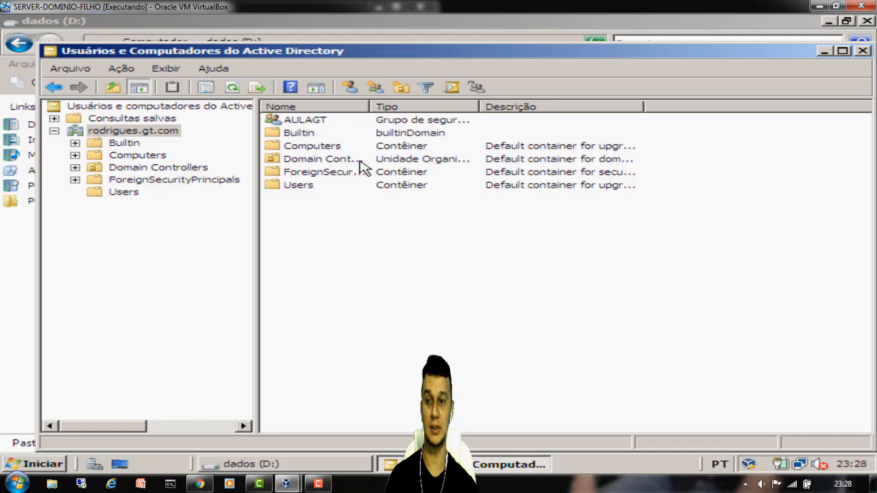
# - Maximize the SERVER-PRINCIPAL VM and open Active Directory Users and Computers full screen
pyautogui.click(835, 6)
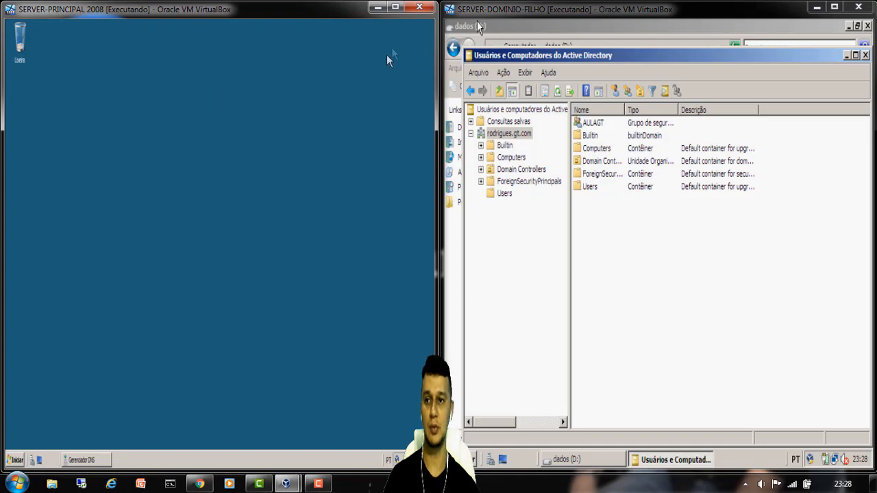
pyautogui.click(395, 8)
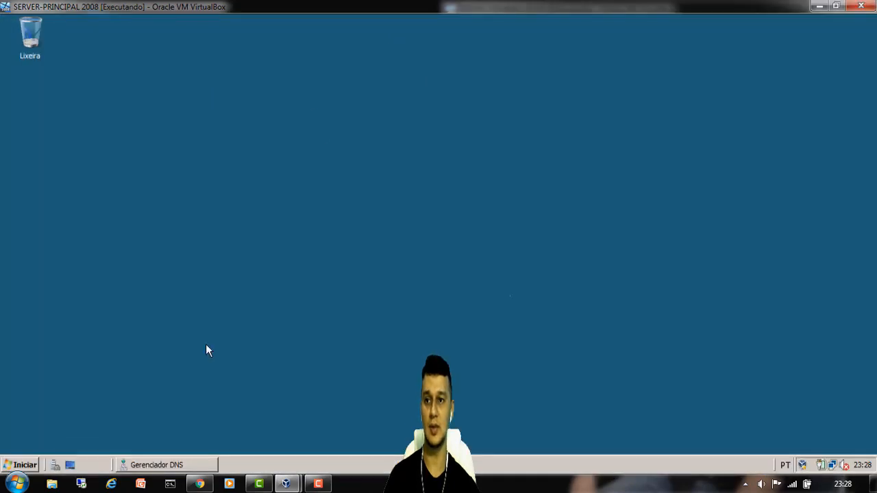
pyautogui.click(36, 467)
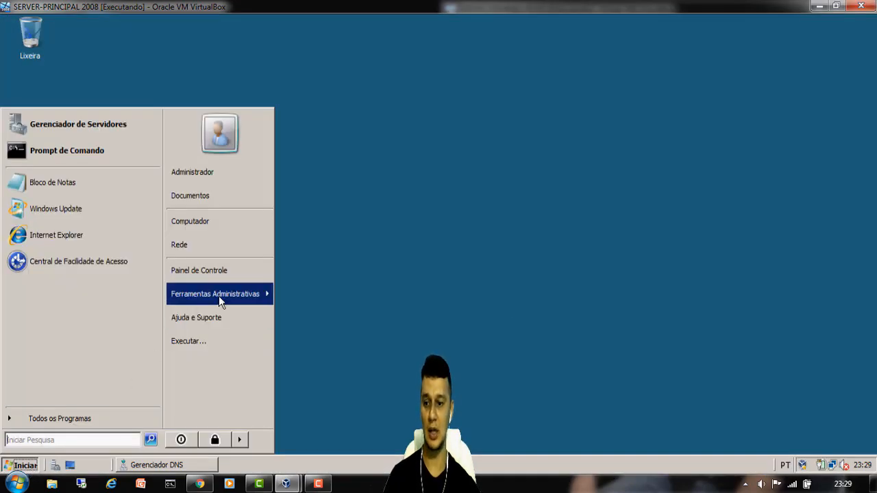
pyautogui.moveTo(252, 292)
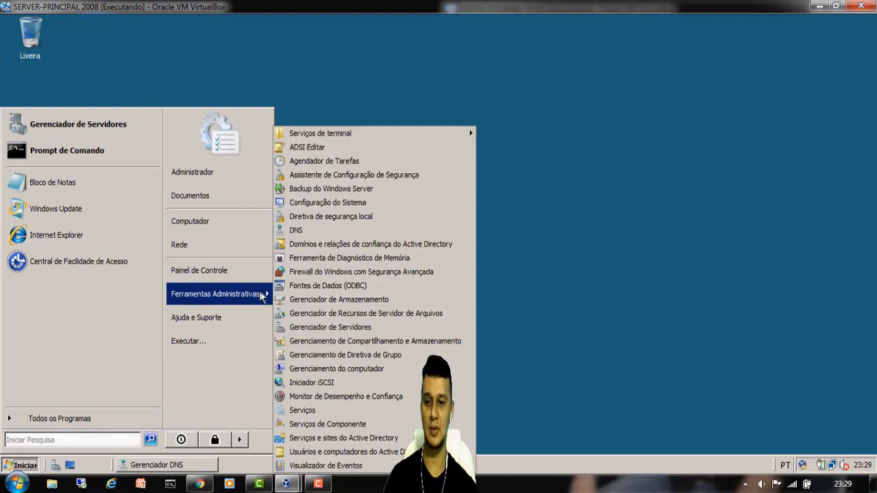
pyautogui.click(345, 454)
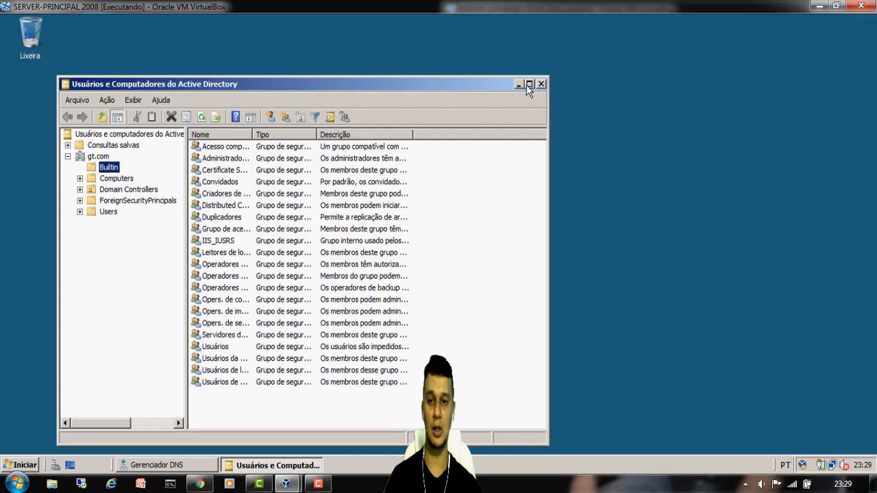
pyautogui.click(529, 83)
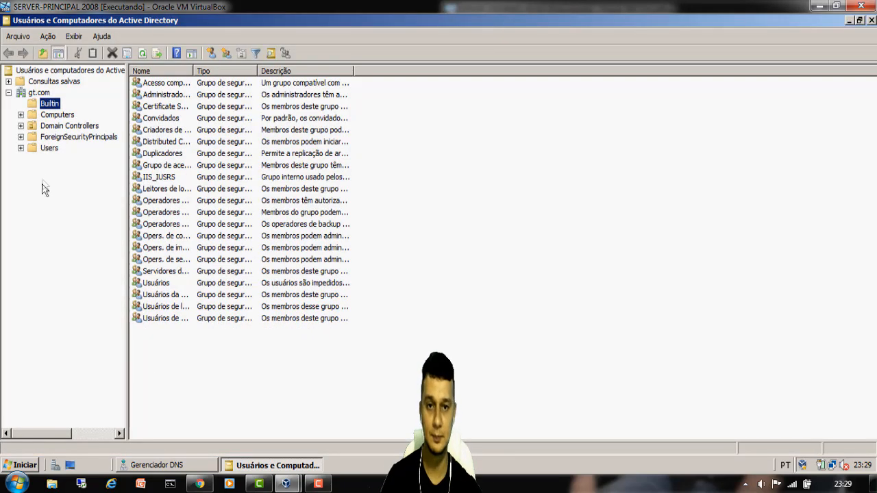
# - Start a new user in gt.com's Users container and enter the user's logon name
pyautogui.click(47, 149)
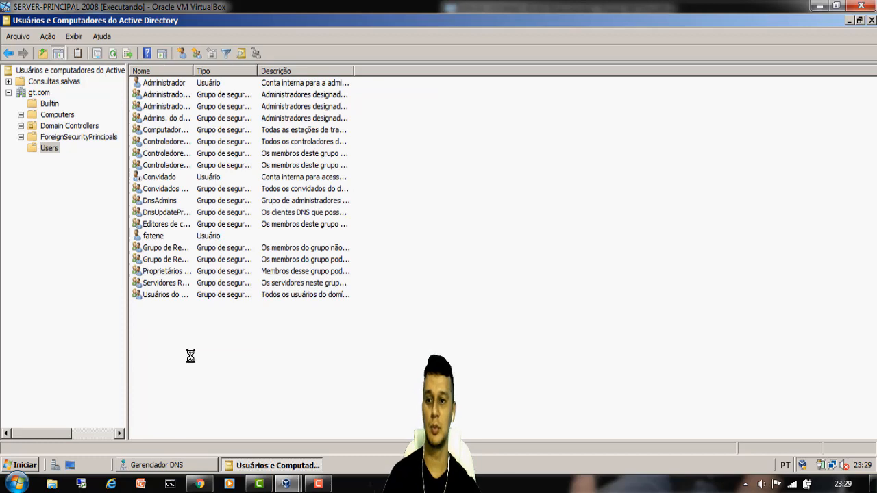
pyautogui.rightClick(181, 186)
pyautogui.moveTo(222, 225)
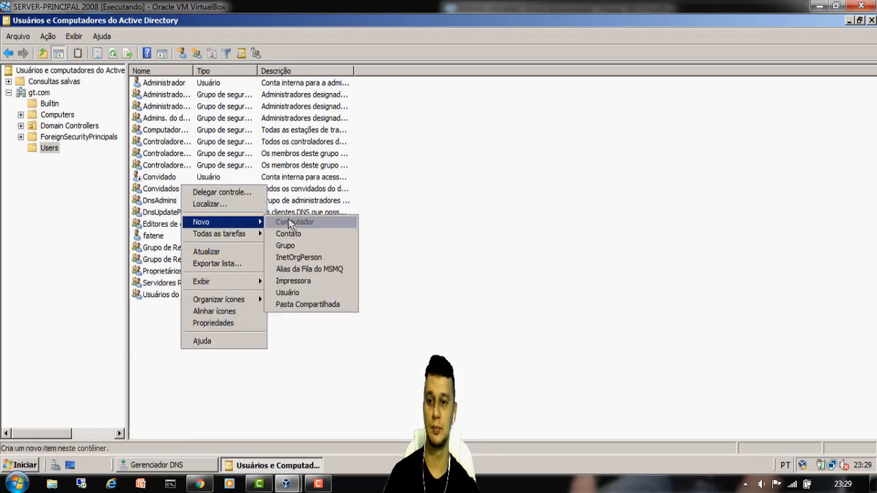
pyautogui.click(287, 292)
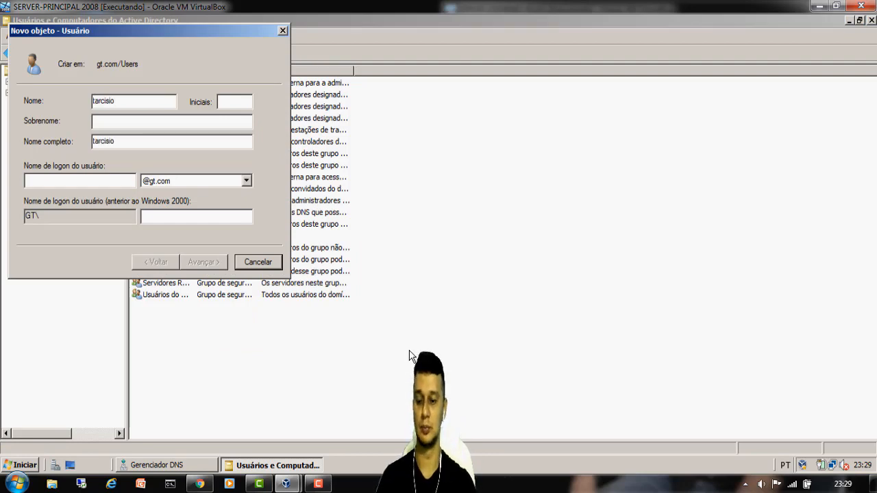
pyautogui.click(102, 182)
pyautogui.write('tarcisio')
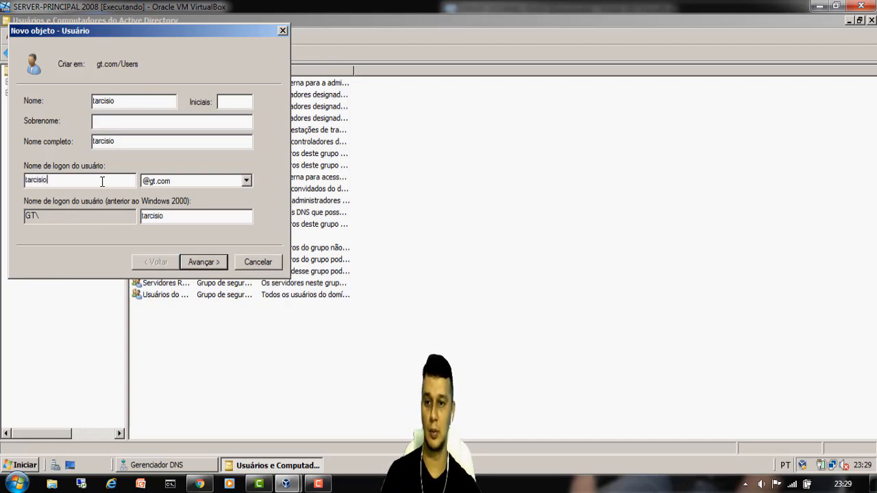
pyautogui.click(210, 263)
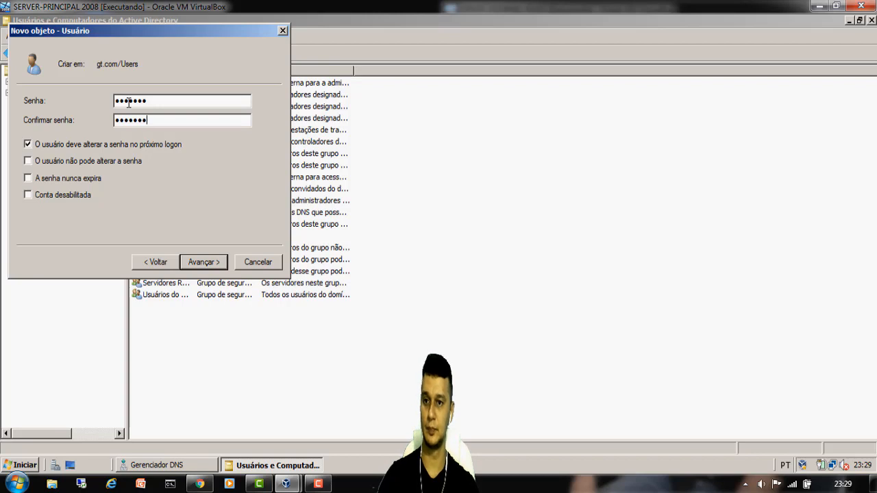
# - Set the password to never expire and unchangeable, finish the user, and tile both VMs
pyautogui.click(28, 143)
pyautogui.click(28, 160)
pyautogui.click(28, 177)
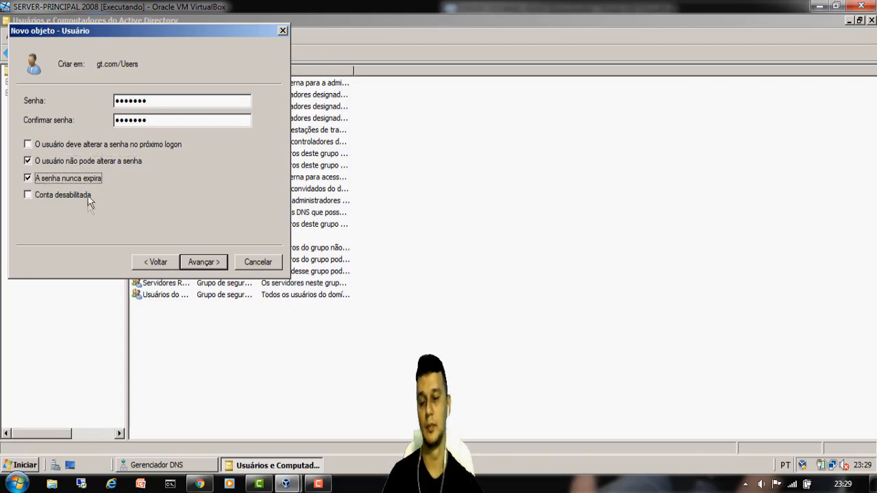
pyautogui.click(206, 262)
pyautogui.click(205, 262)
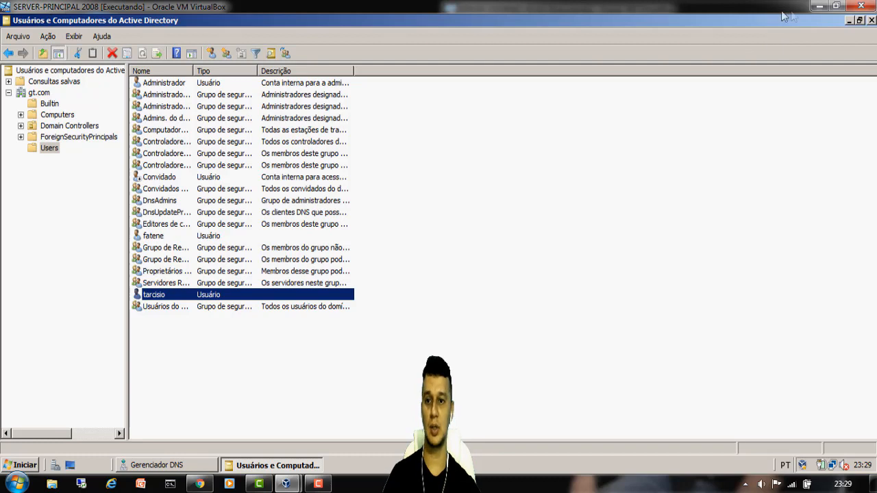
pyautogui.click(836, 6)
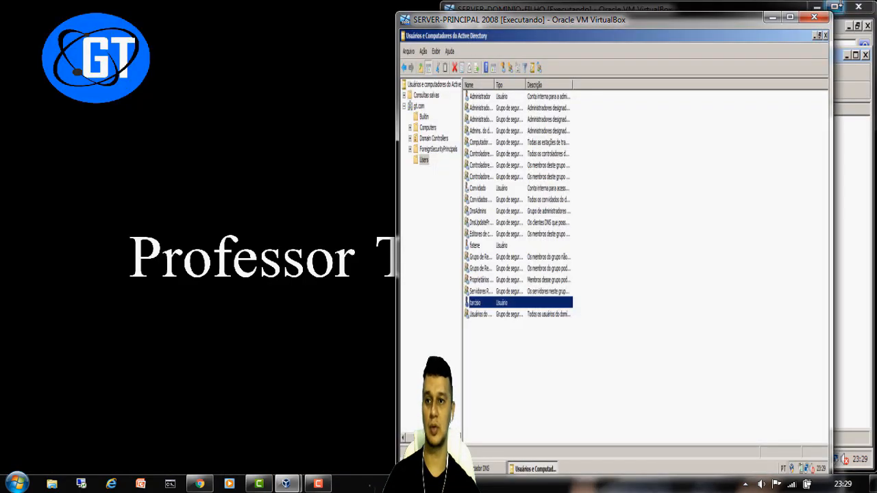
pyautogui.doubleClick(706, 19)
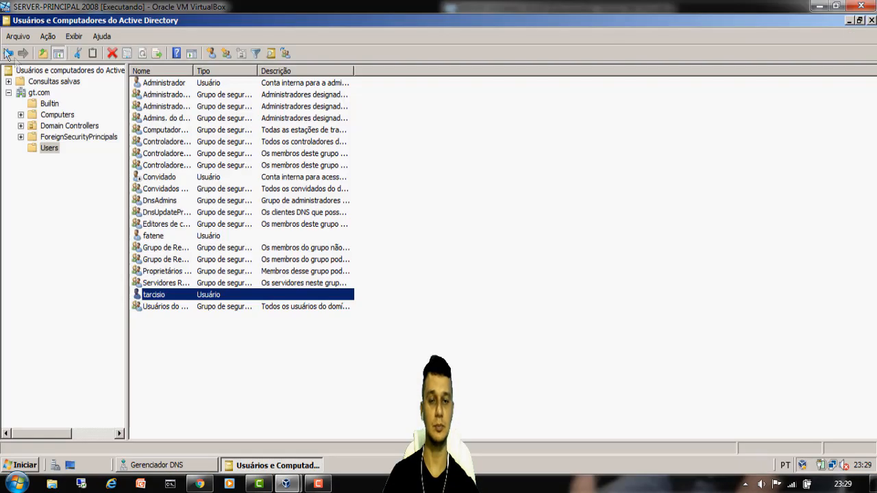
pyautogui.click(836, 6)
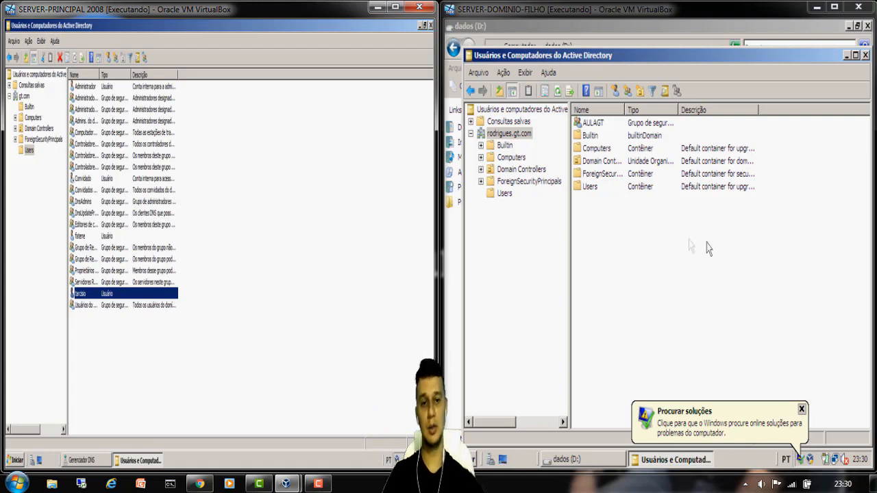
# - Open AULAGT's properties full screen on the Membros tab, cancelling the member picker
pyautogui.rightClick(588, 123)
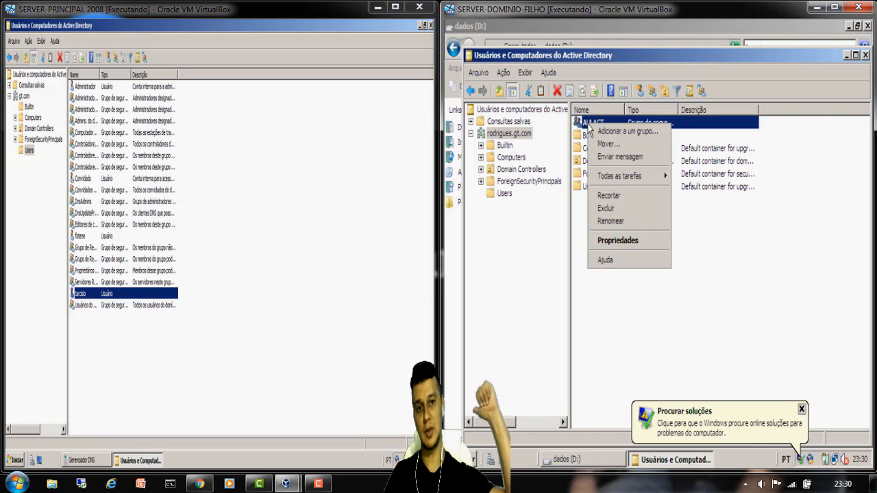
pyautogui.click(639, 243)
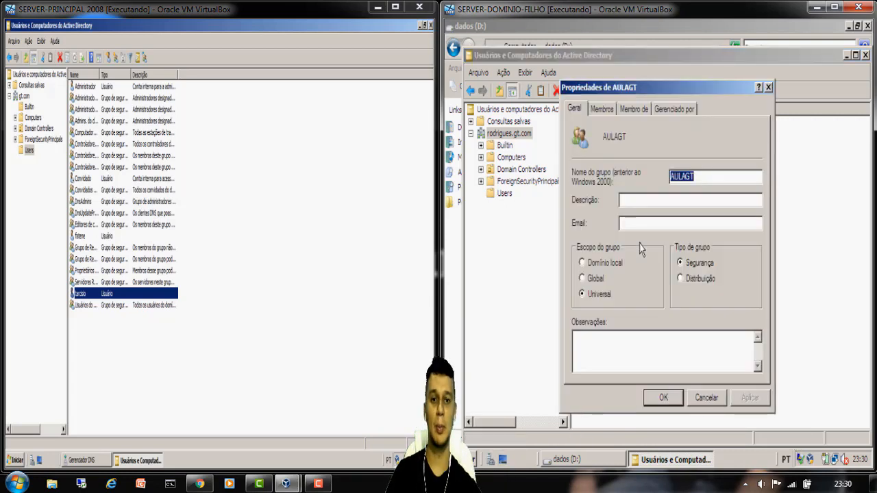
pyautogui.click(834, 7)
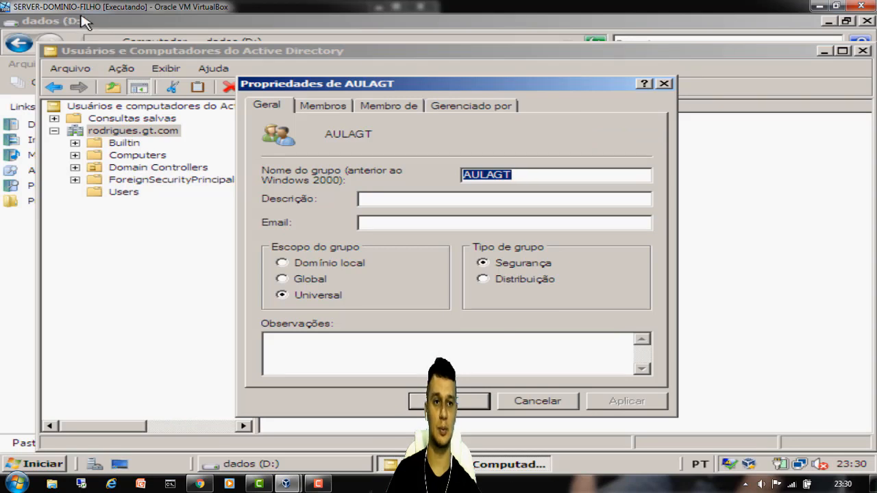
pyautogui.click(328, 106)
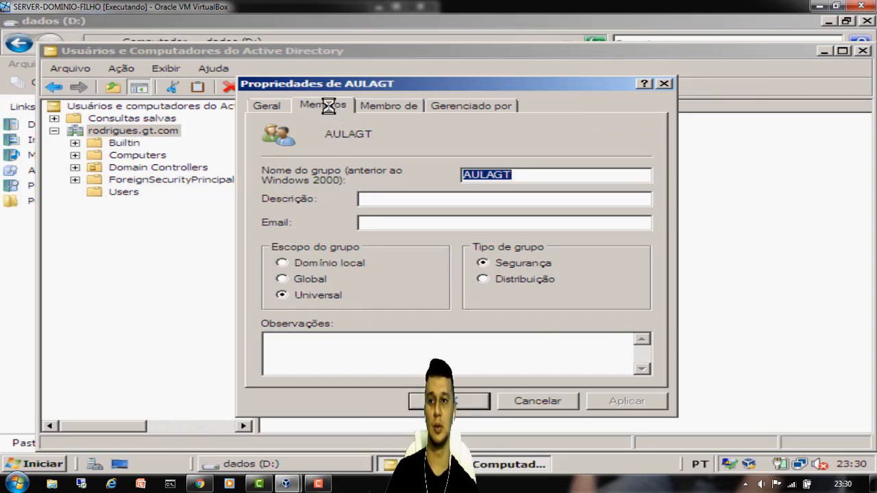
pyautogui.click(321, 359)
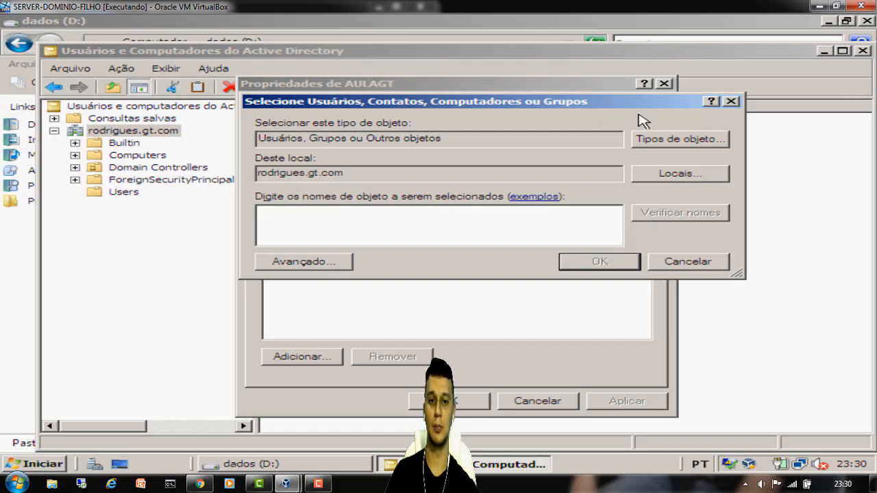
pyautogui.click(731, 101)
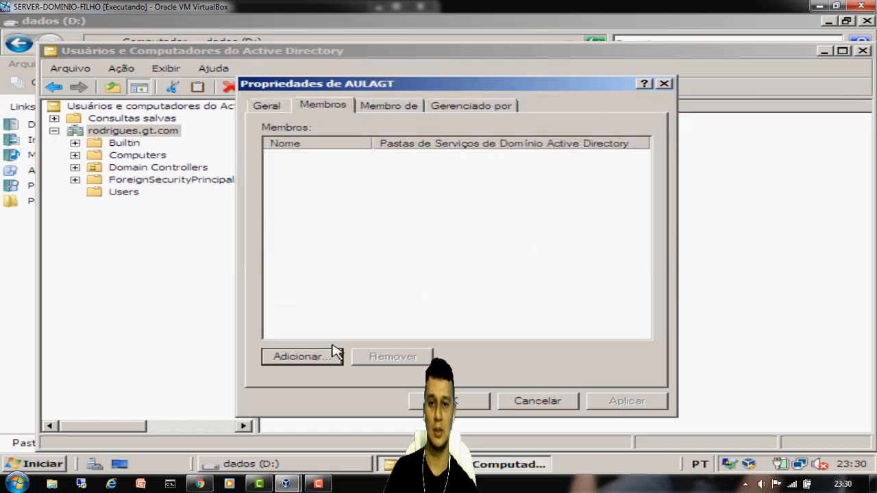
# - Start adding an AULAGT member and set the search location to gt.com
pyautogui.click(302, 357)
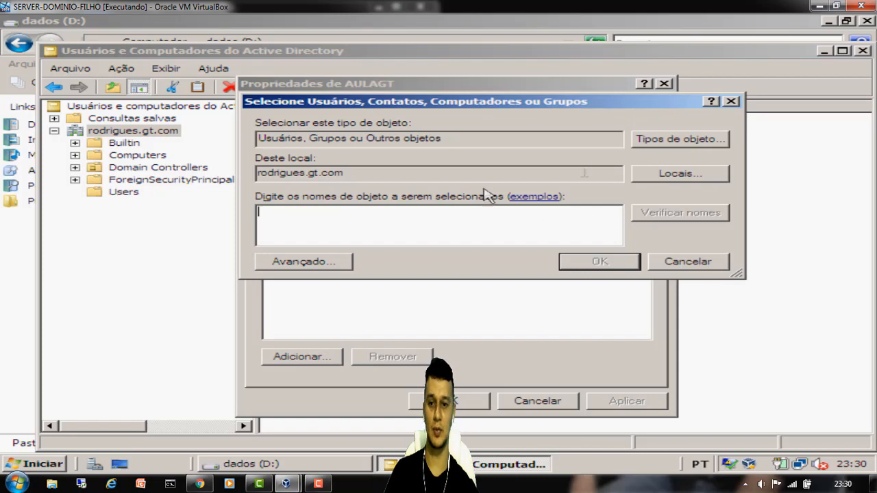
pyautogui.click(678, 174)
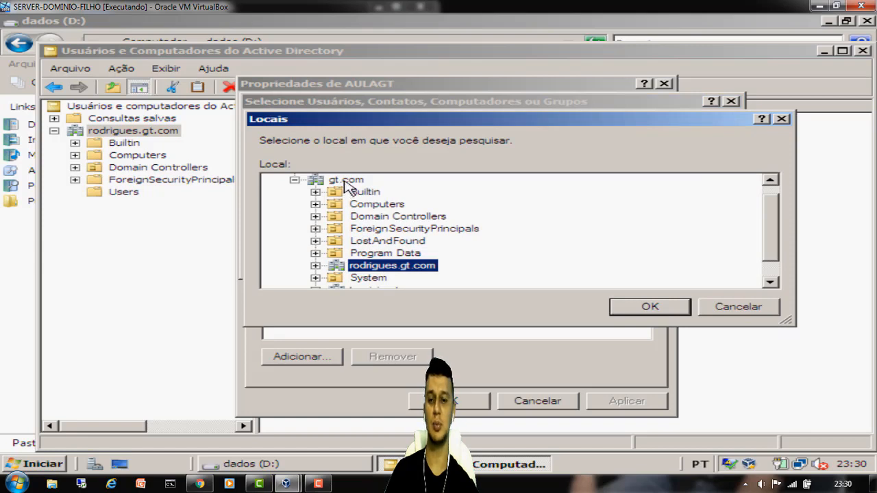
pyautogui.click(346, 181)
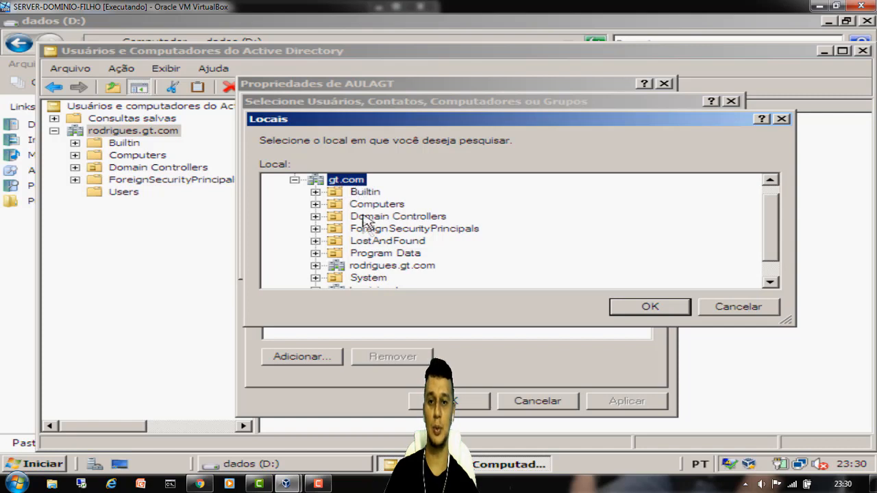
pyautogui.click(366, 267)
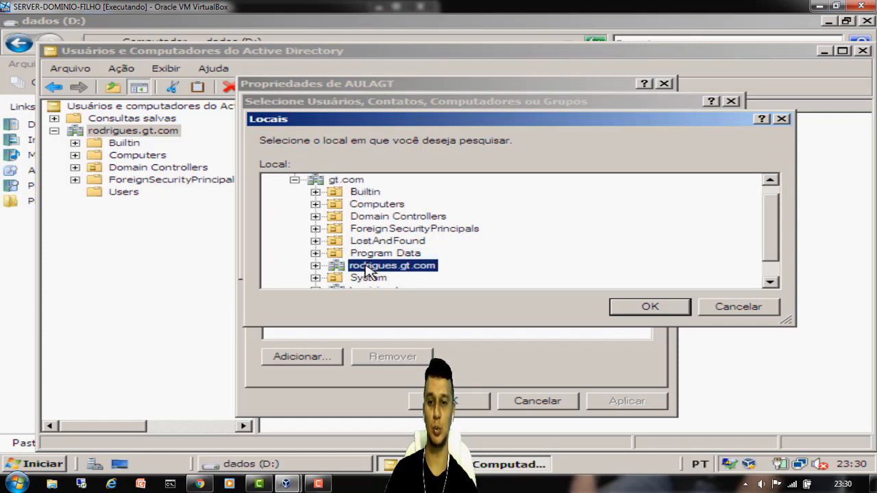
pyautogui.click(347, 181)
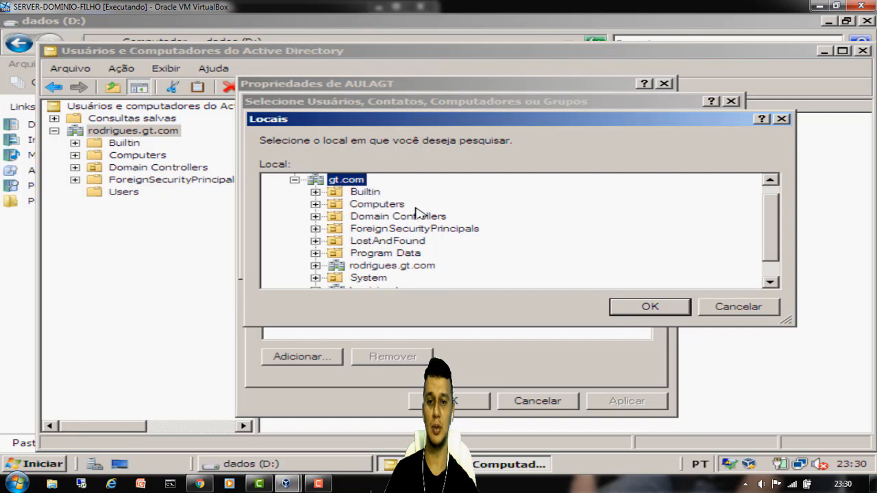
pyautogui.click(640, 306)
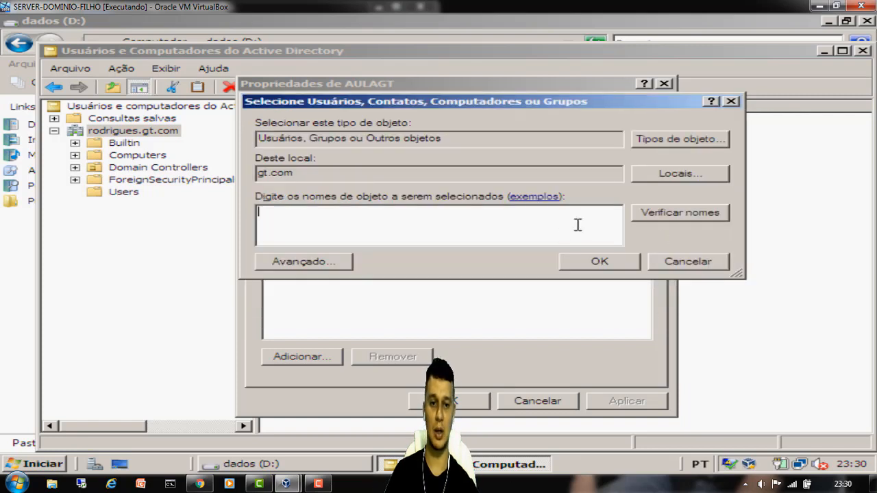
# - Find the new gt.com user account, add it to AULAGT, apply, and close Active Directory
pyautogui.click(322, 265)
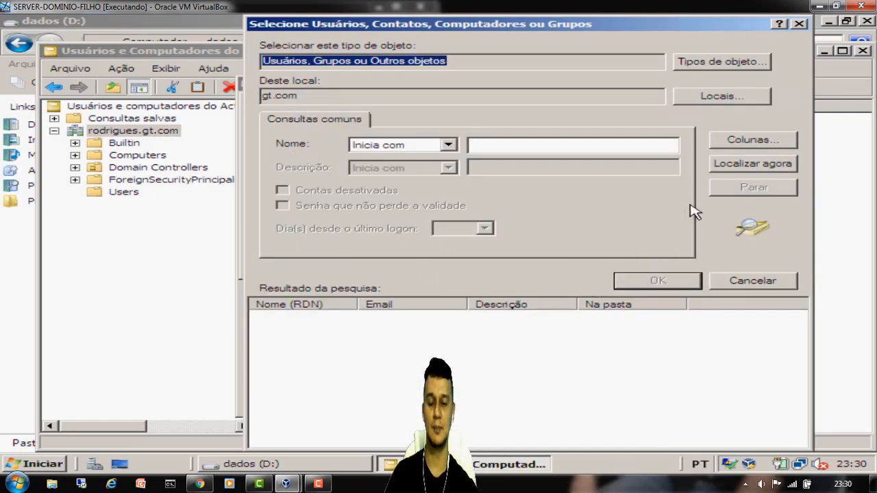
pyautogui.click(736, 167)
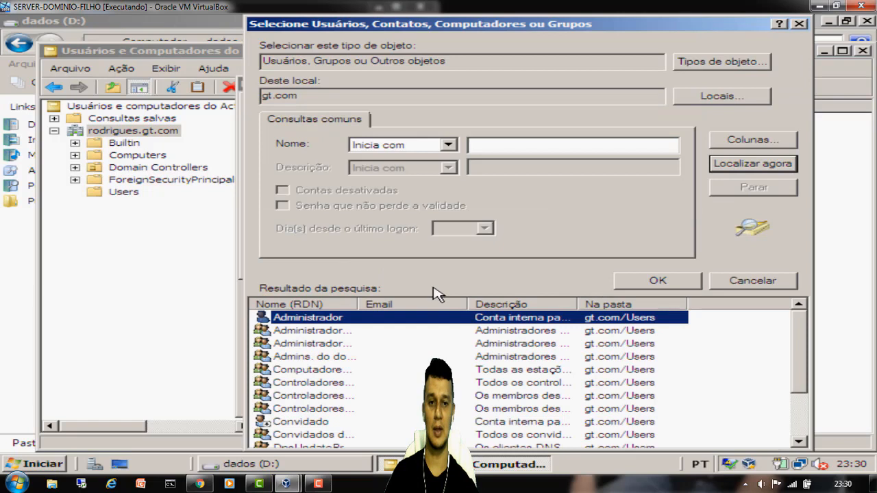
pyautogui.moveTo(357, 303); pyautogui.dragTo(472, 303)
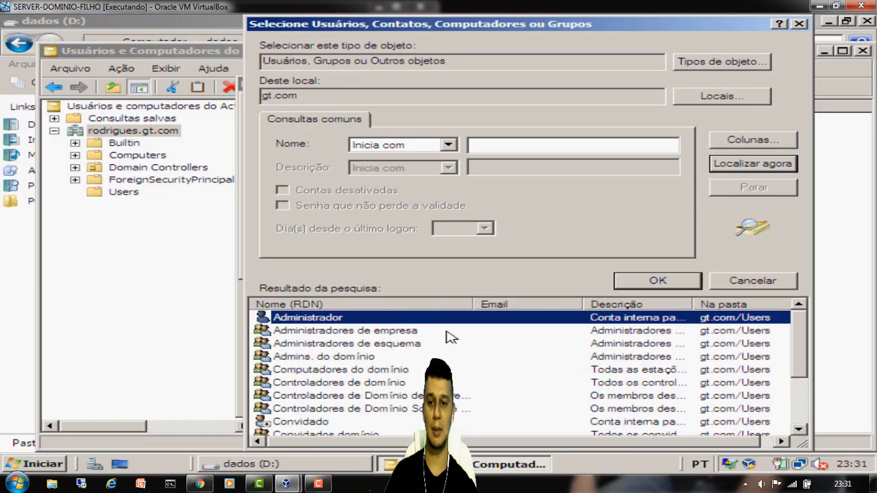
pyautogui.scroll(-2, 383, 370)
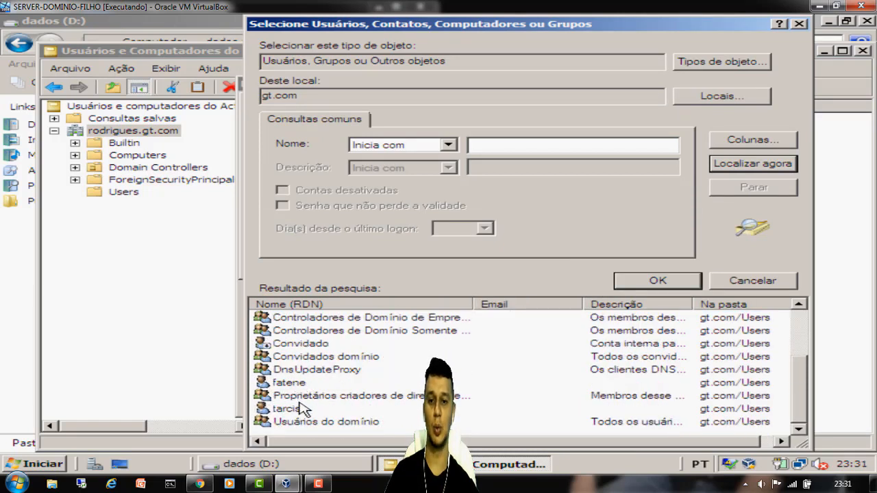
pyautogui.click(303, 411)
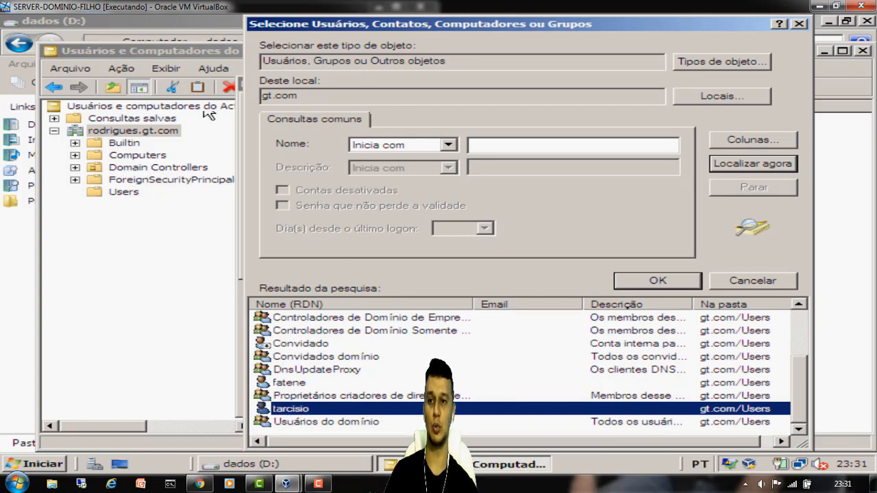
pyautogui.click(637, 282)
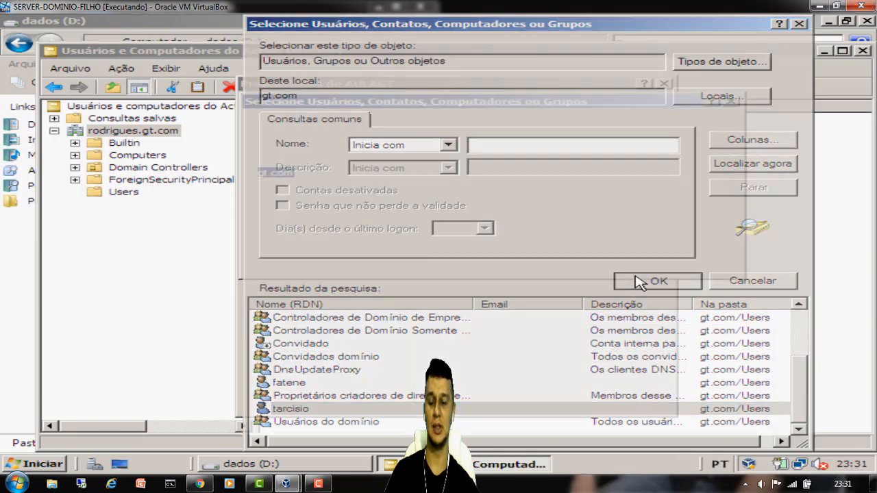
pyautogui.click(618, 265)
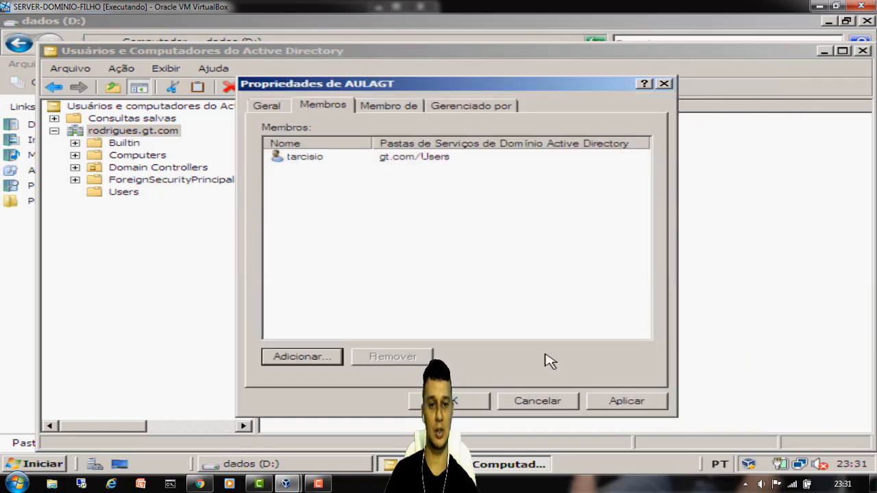
pyautogui.click(622, 400)
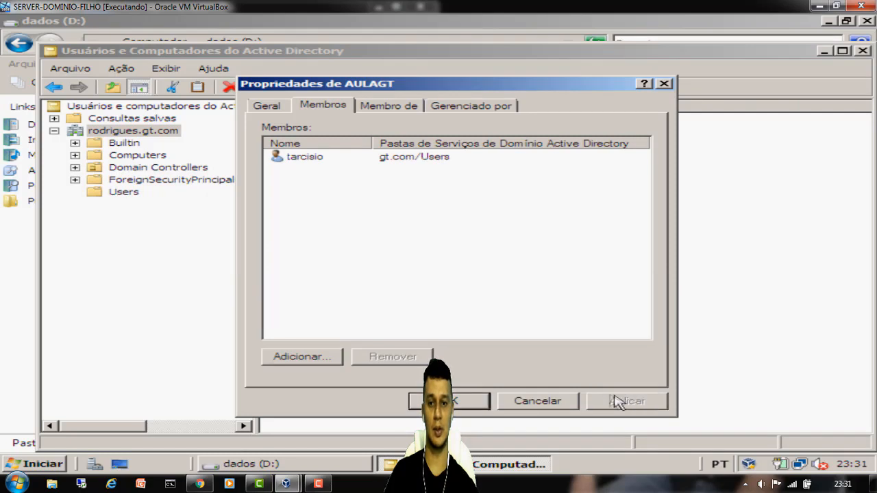
pyautogui.click(448, 401)
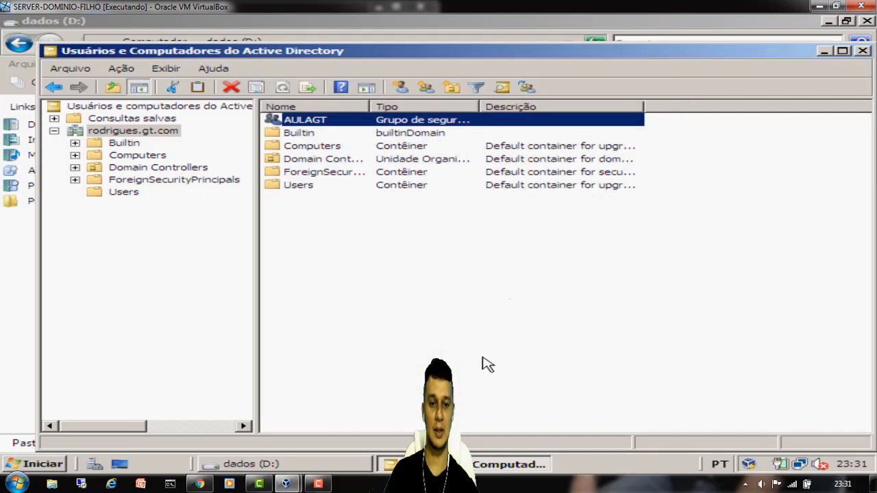
pyautogui.click(863, 52)
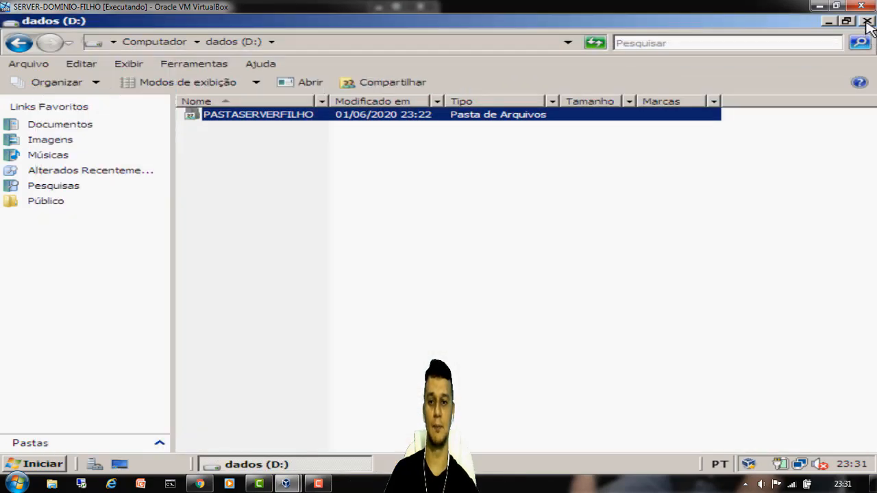
# - Close the D: window and open \\192.168.13.201 from the host's Run box
pyautogui.click(865, 21)
pyautogui.click(839, 7)
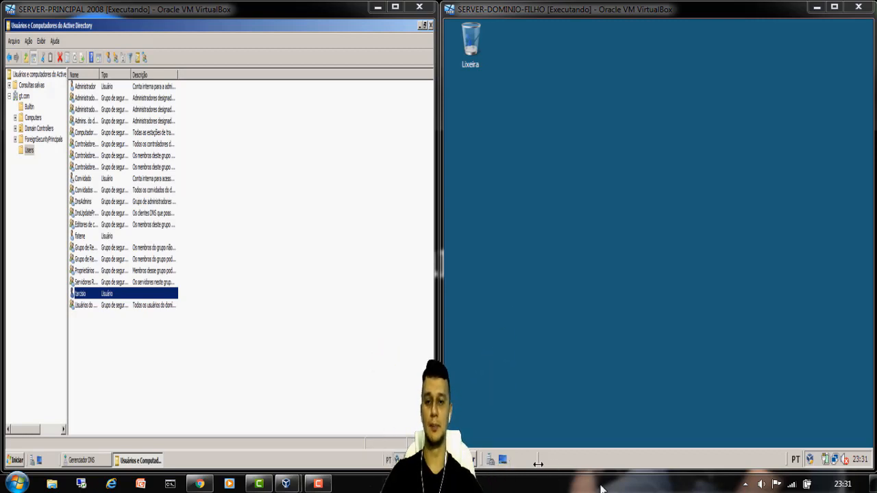
pyautogui.press('super+r')
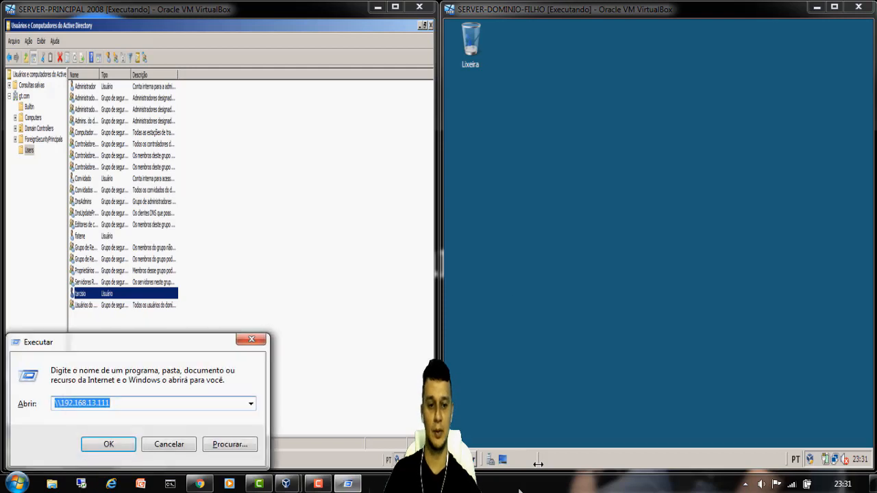
pyautogui.click(162, 406)
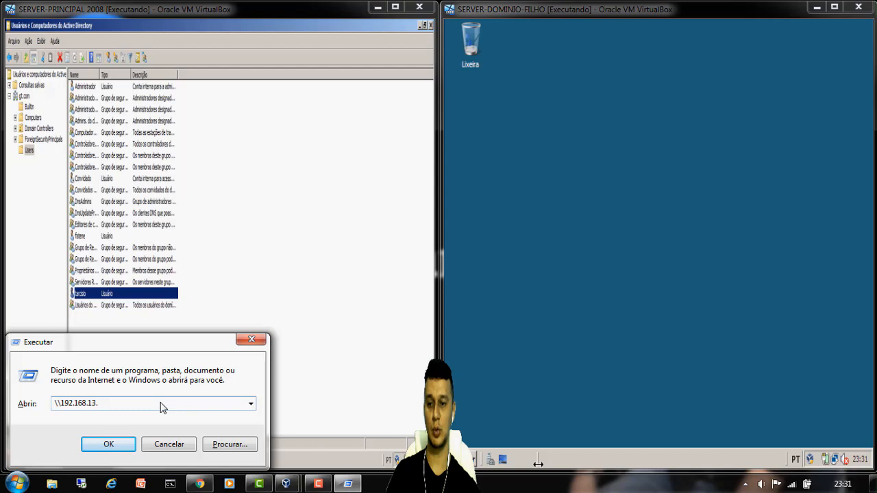
pyautogui.press('Down')
pyautogui.click(162, 407)
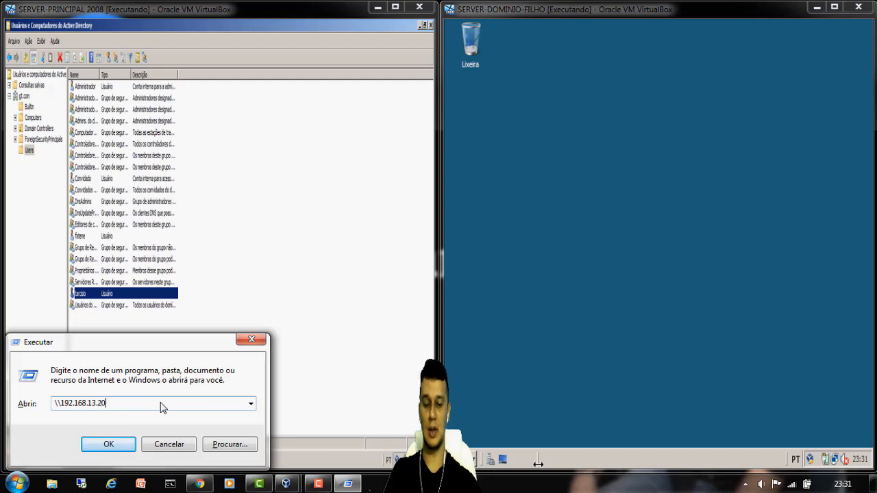
pyautogui.press('Return')
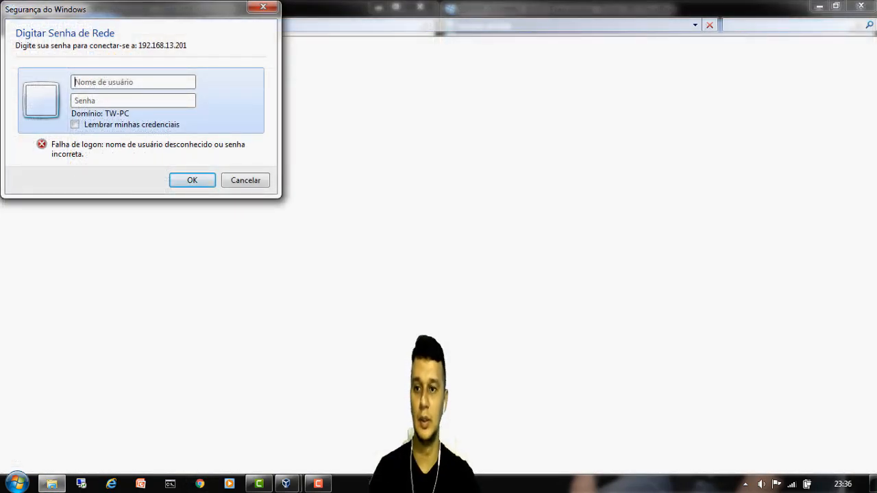
# - Sign in with the gt domain user's credentials to list 192.168.13.201's shares
pyautogui.write('gt\\tarcisio')
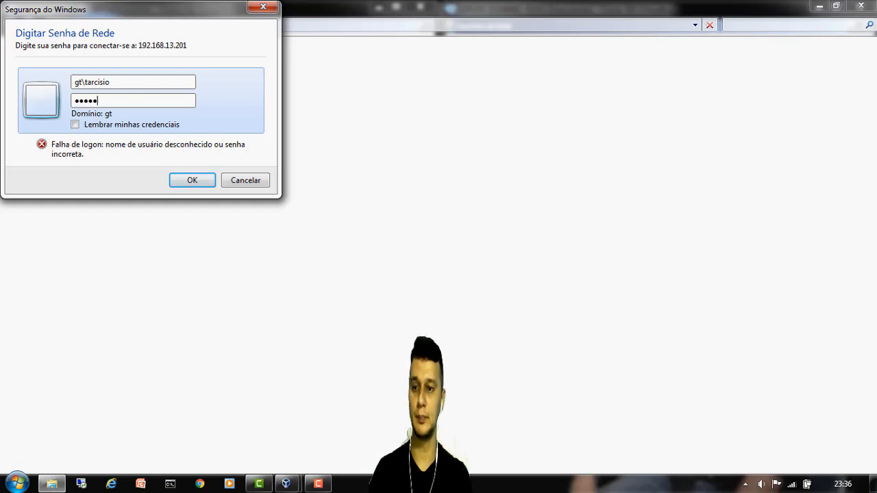
pyautogui.press('Return')
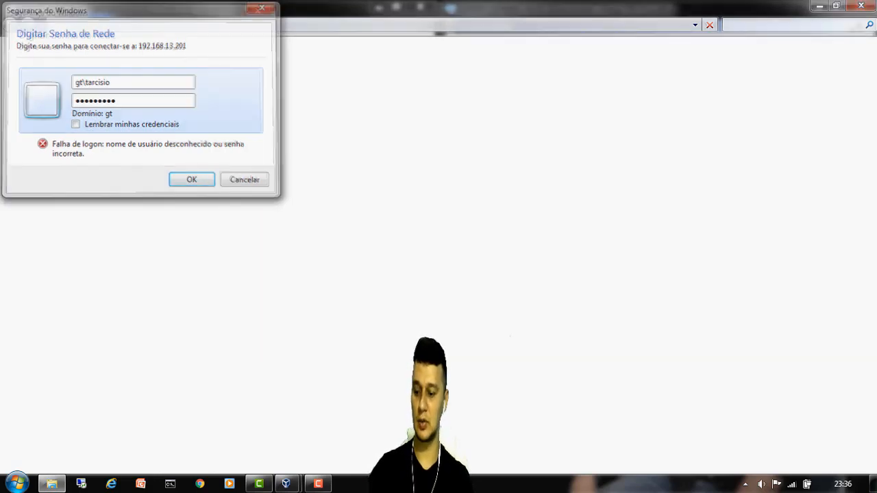
pyautogui.write('•')
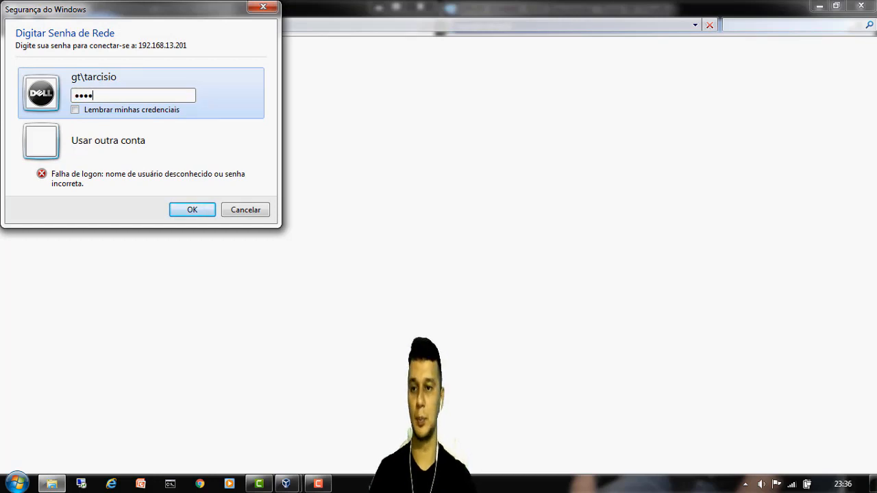
pyautogui.write('••••••')
pyautogui.press('Return')
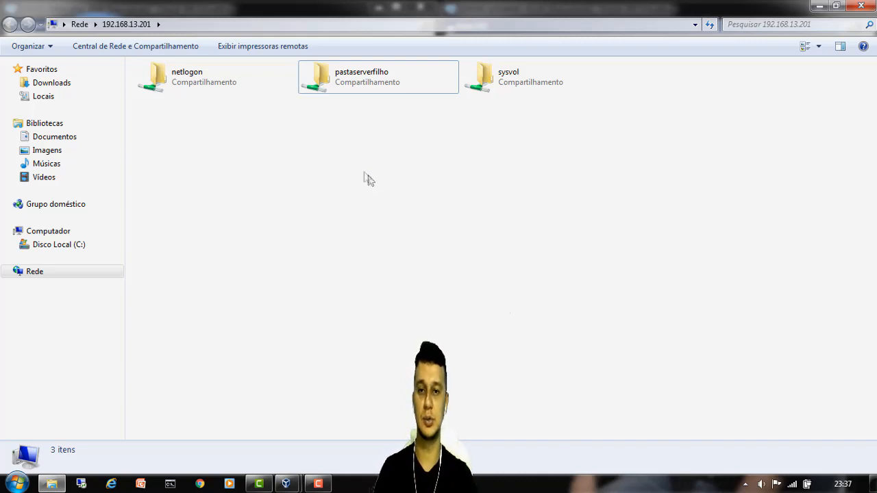
# - Try opening pastaserverfilho, dismiss the access-denied error, and move the Explorer window aside
pyautogui.doubleClick(354, 84)
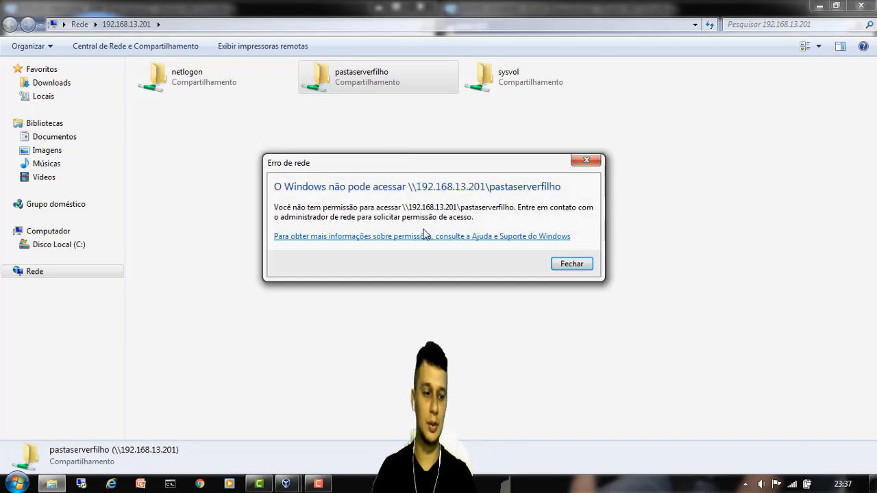
pyautogui.click(574, 269)
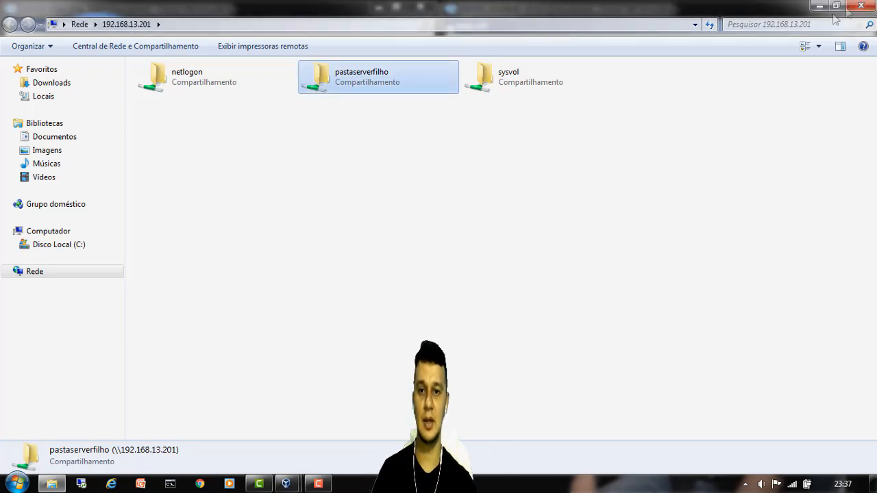
pyautogui.click(835, 5)
pyautogui.moveTo(548, 39); pyautogui.dragTo(331, 56)
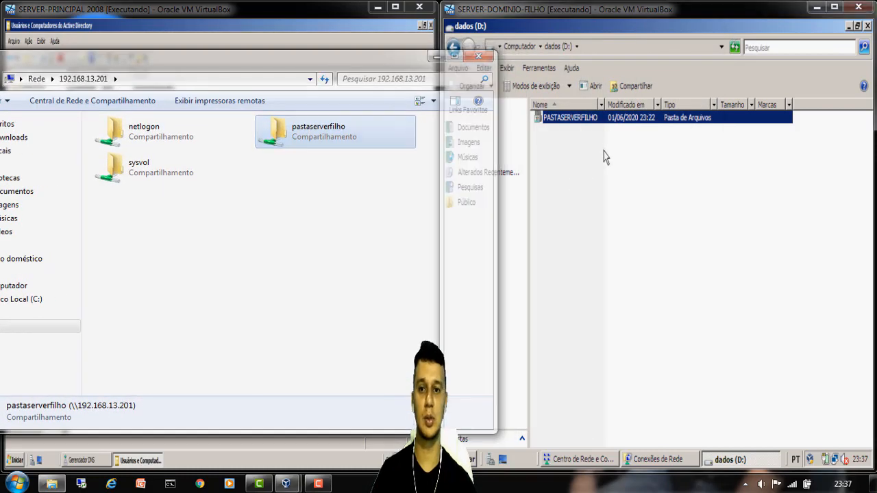
# - Open PASTASERVERFILHO's Segurança permissions for editing and begin adding a user
pyautogui.click(605, 157)
pyautogui.rightClick(554, 116)
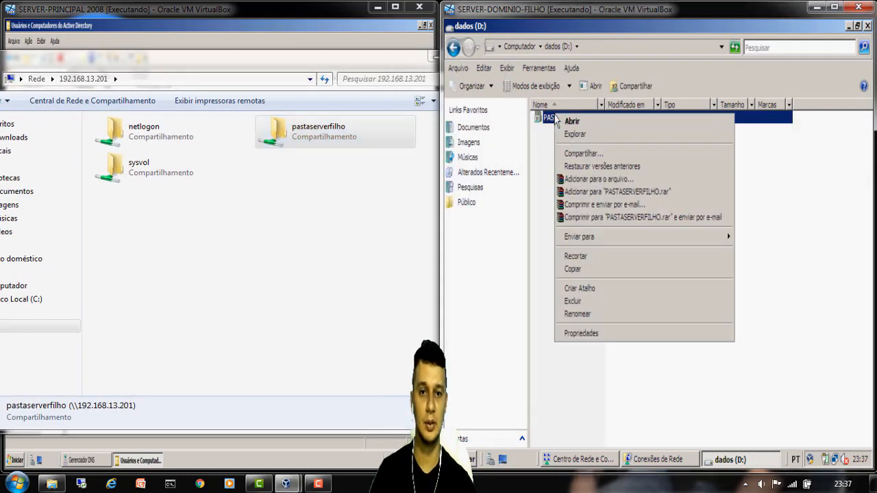
pyautogui.click(625, 347)
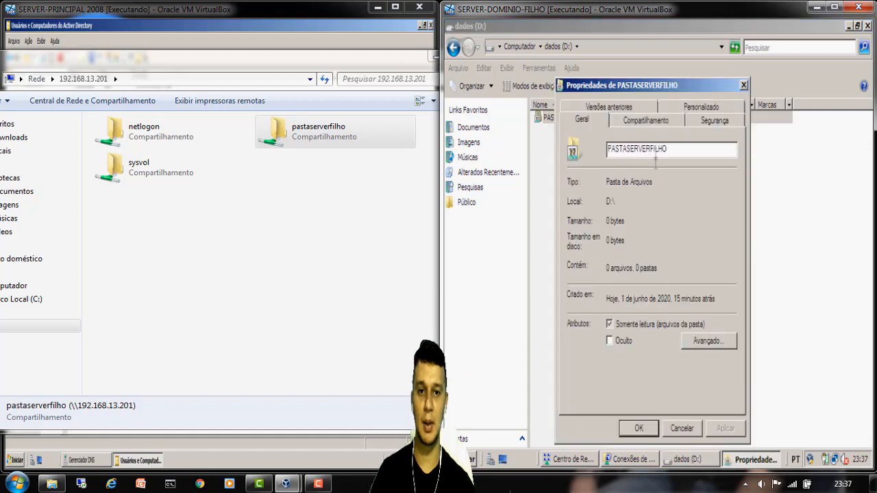
pyautogui.click(712, 120)
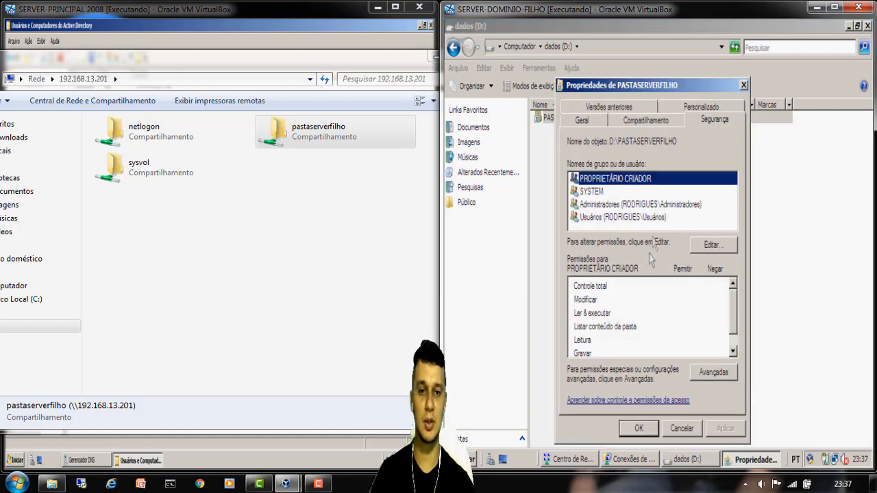
pyautogui.click(712, 245)
pyautogui.click(689, 288)
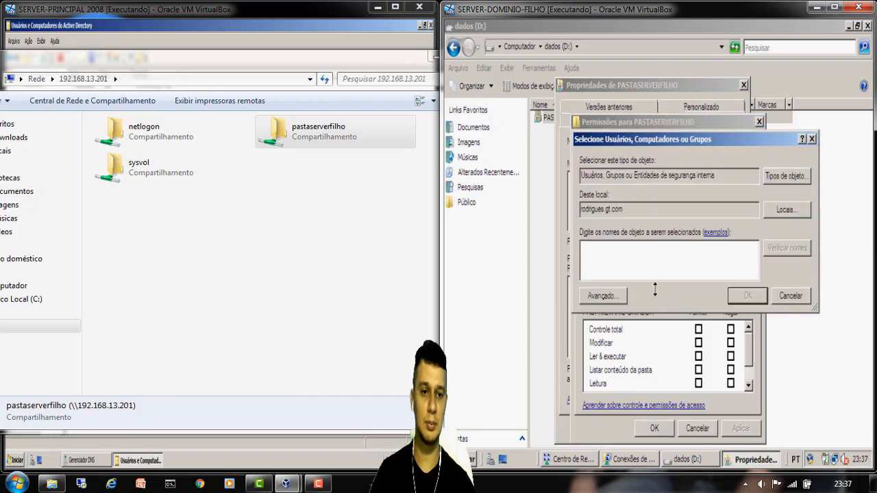
# - Set the search location to gt.com and add the verified domain user
pyautogui.click(788, 209)
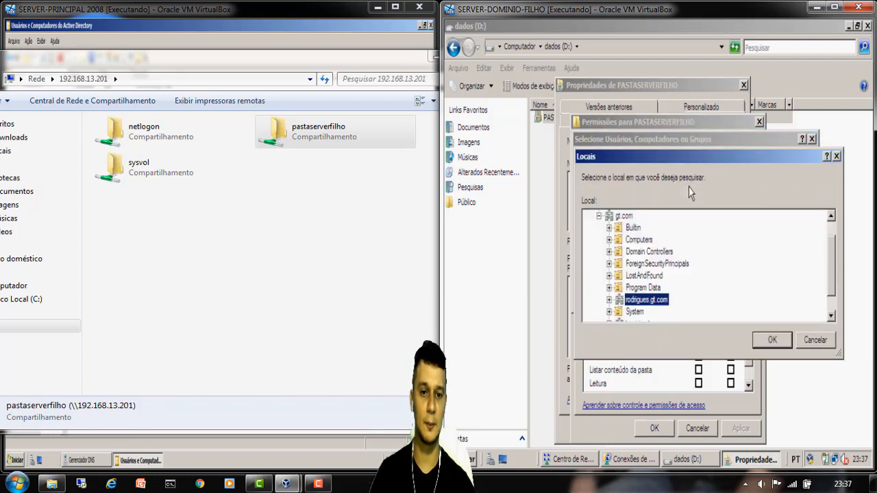
pyautogui.click(624, 217)
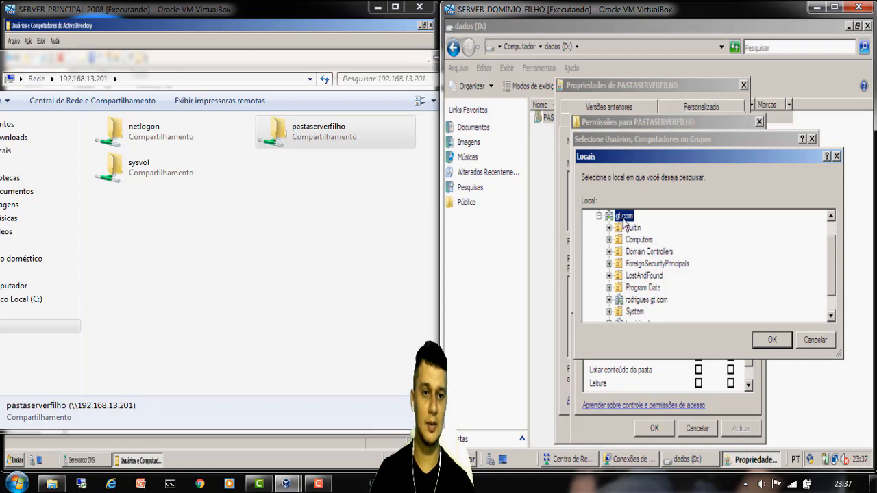
pyautogui.click(834, 6)
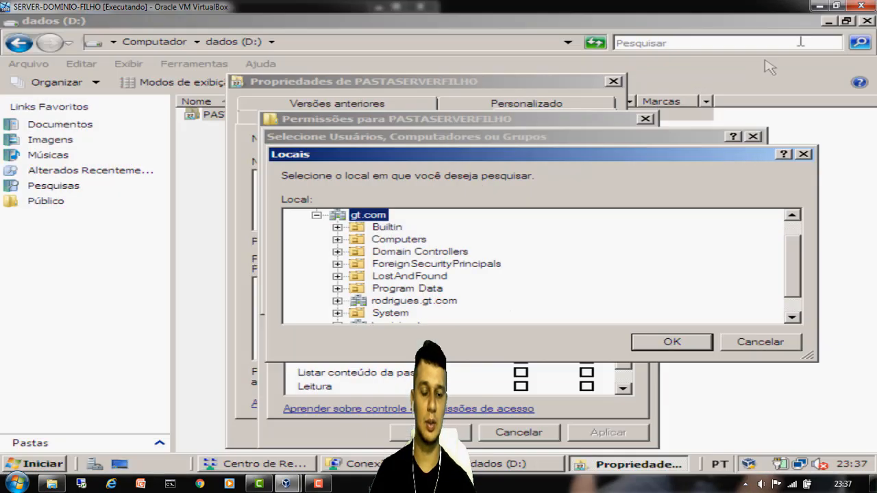
pyautogui.click(675, 342)
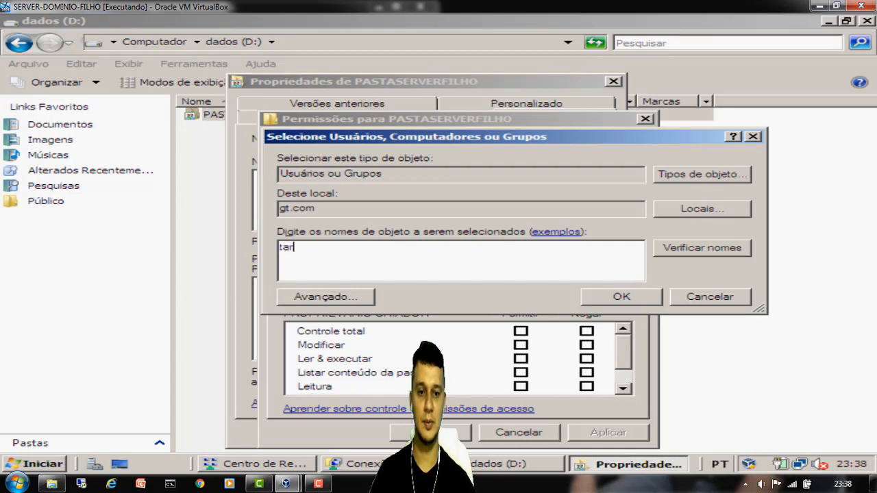
pyautogui.click(716, 252)
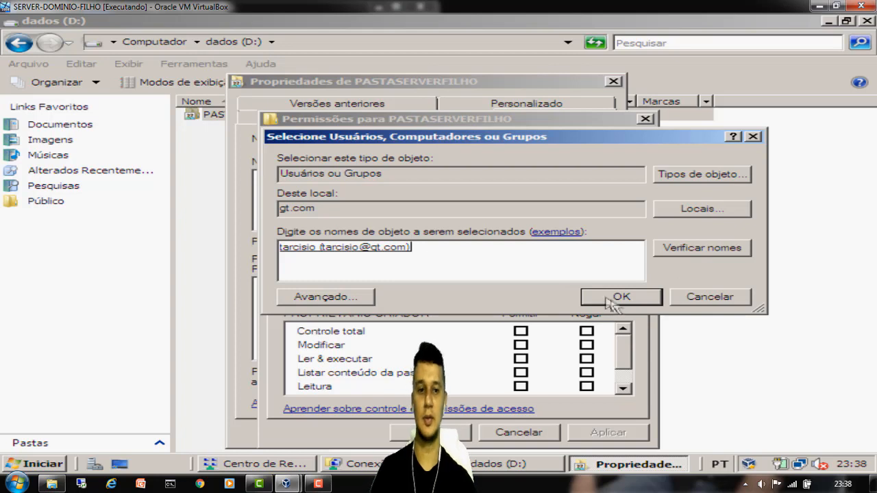
pyautogui.click(617, 297)
# - Allow Controle total for the added user, apply, and close the properties
pyautogui.click(520, 332)
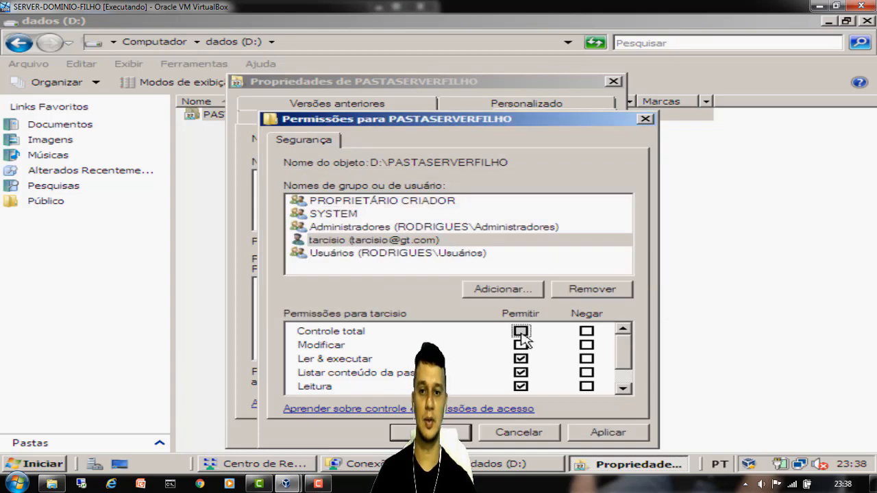
pyautogui.click(612, 435)
pyautogui.click(430, 432)
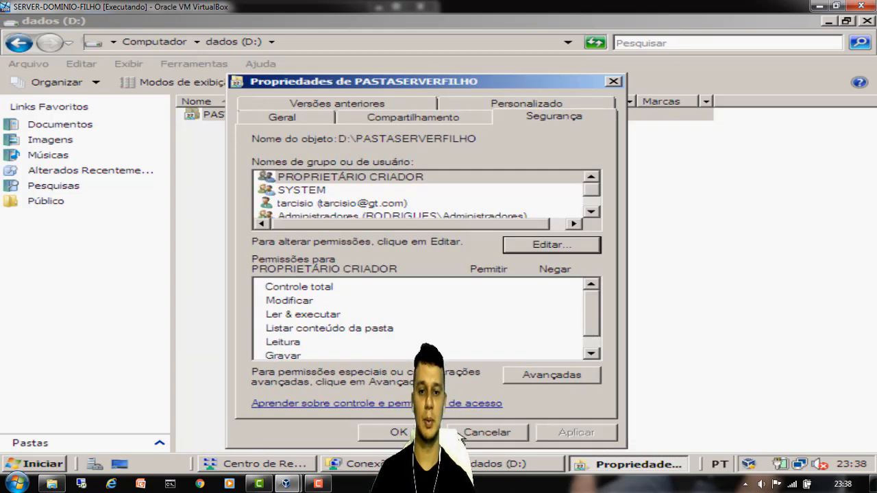
pyautogui.click(397, 431)
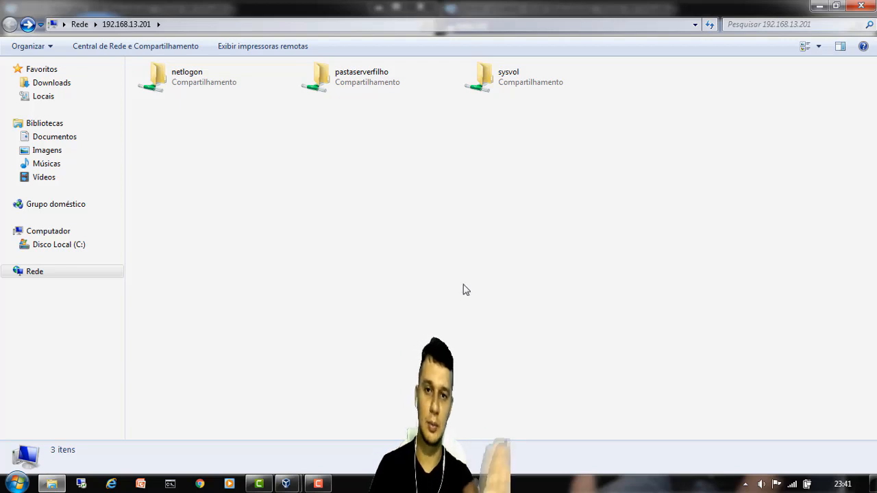
# - Create an empty Novo Documento de Texto in pastaserverfilho, then close Explorer
pyautogui.doubleClick(355, 87)
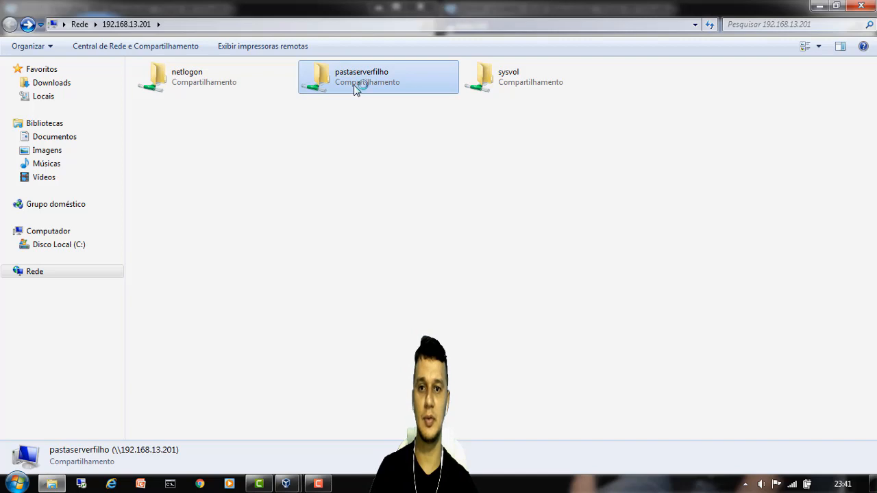
pyautogui.rightClick(309, 170)
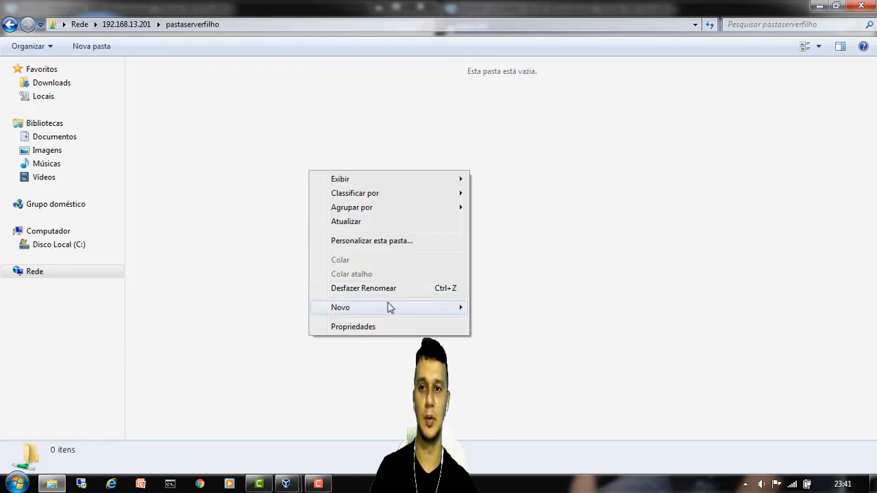
pyautogui.moveTo(393, 312)
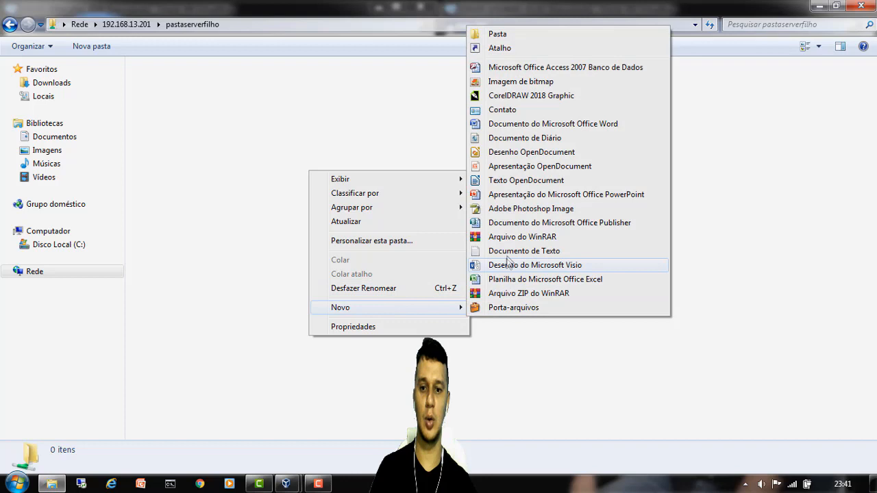
pyautogui.click(473, 251)
pyautogui.click(352, 229)
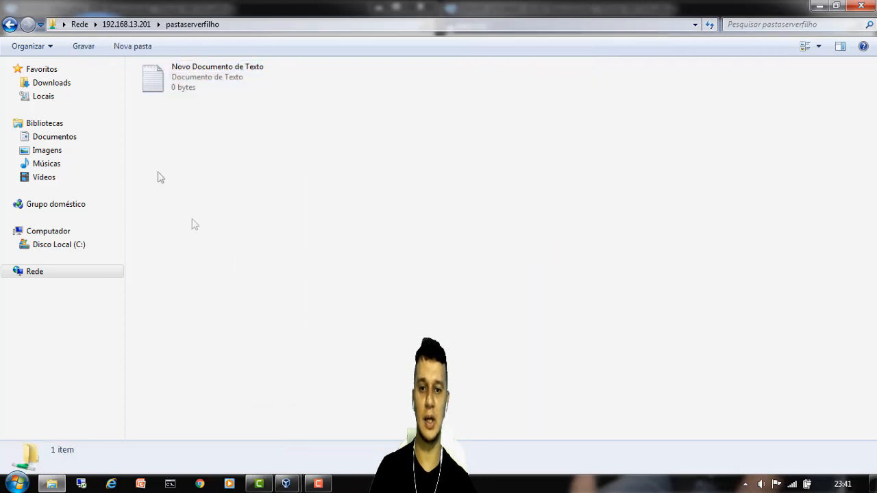
pyautogui.click(11, 27)
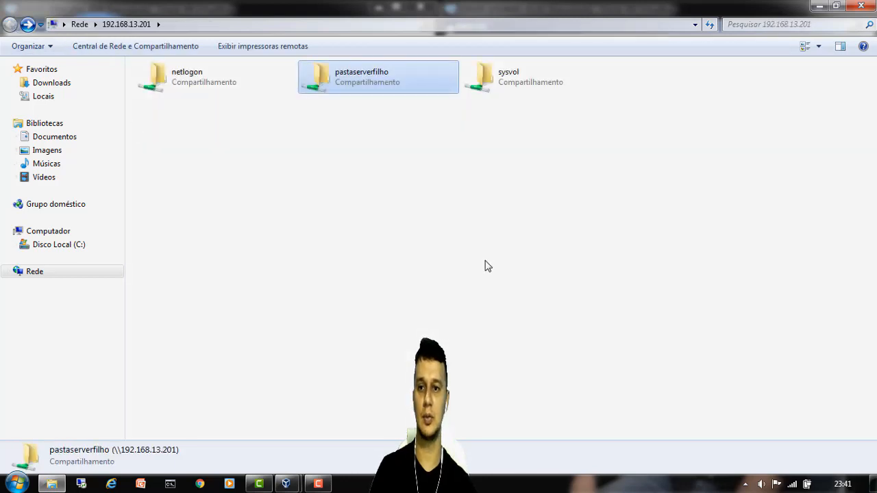
pyautogui.click(856, 10)
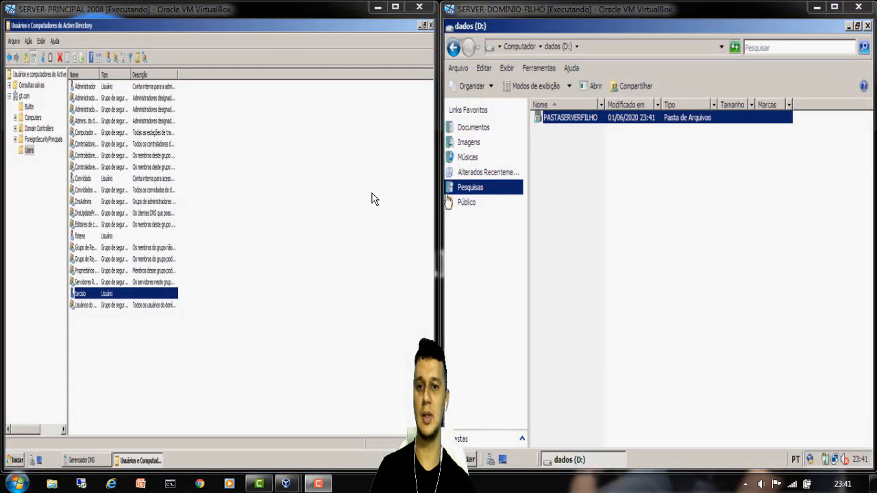